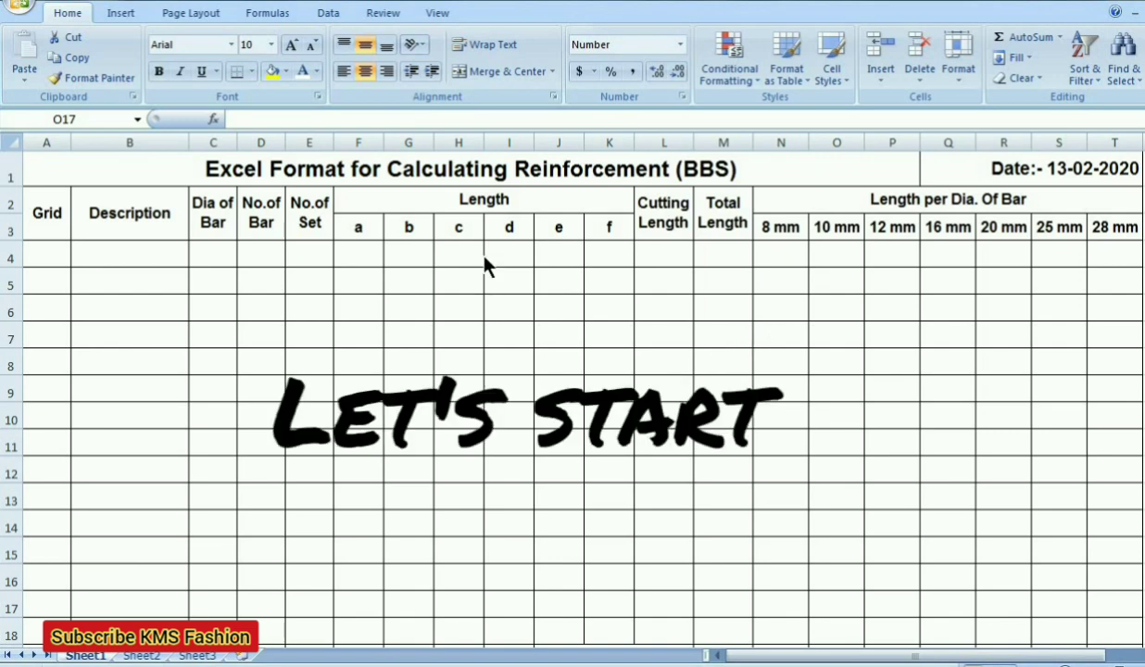
left_click(347, 170)
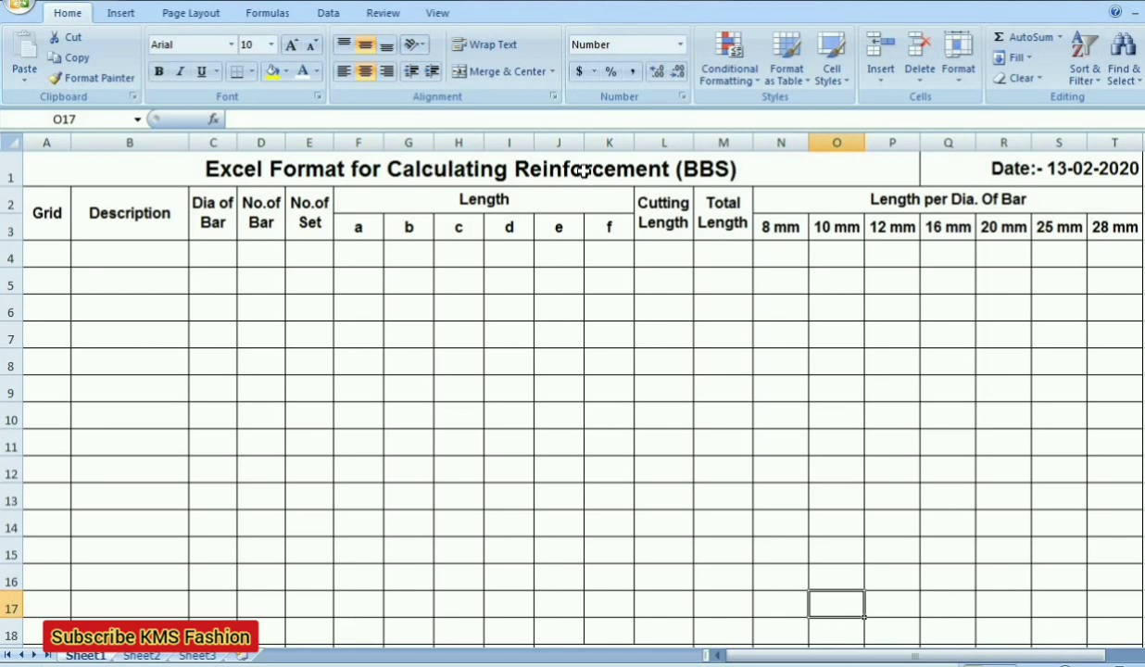
left_click(708, 313)
left_click(741, 343)
left_click(789, 359)
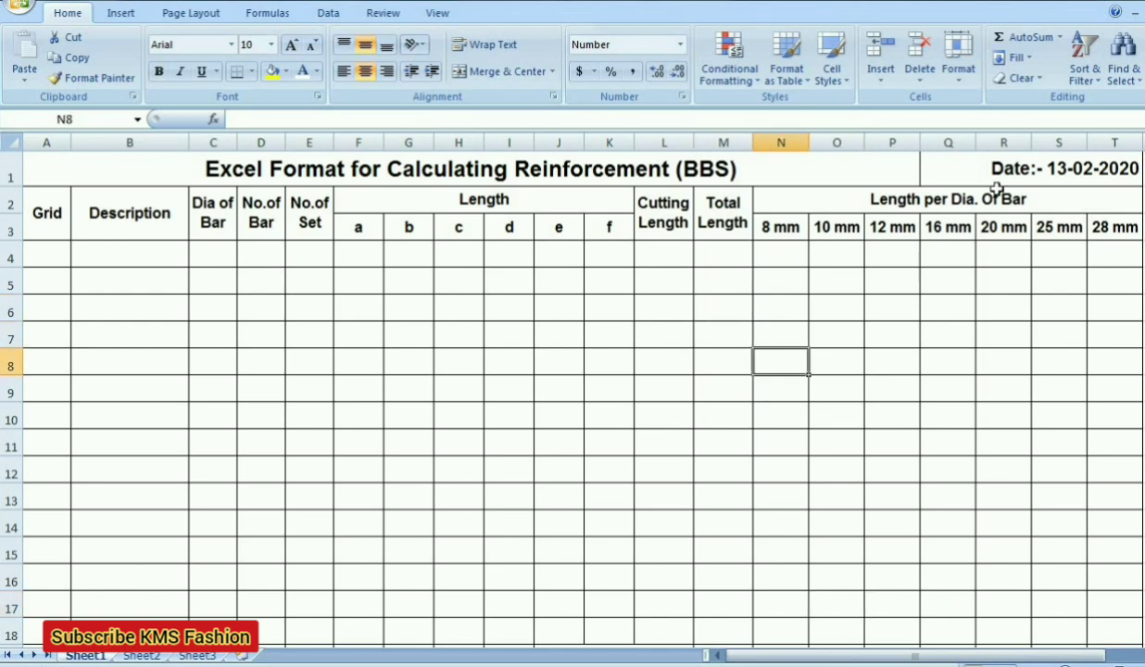
- Change the date in the sheet's title row to 05-06-2020
left_click(1061, 169)
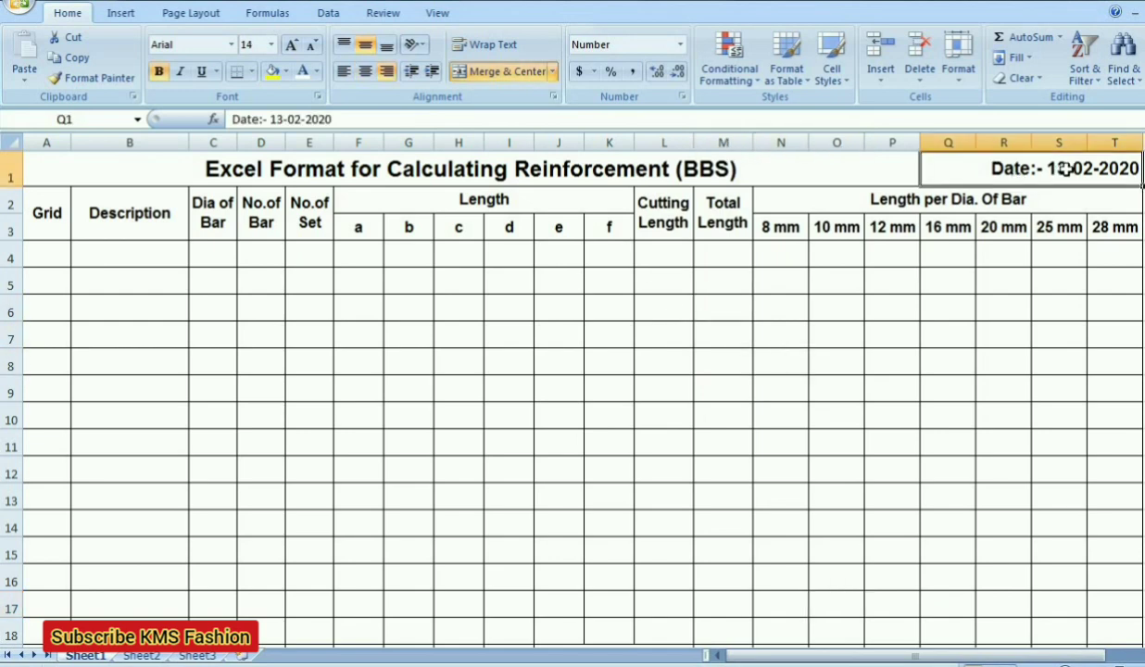
double_click(1055, 168)
key("BackSpace")
key("BackSpace")
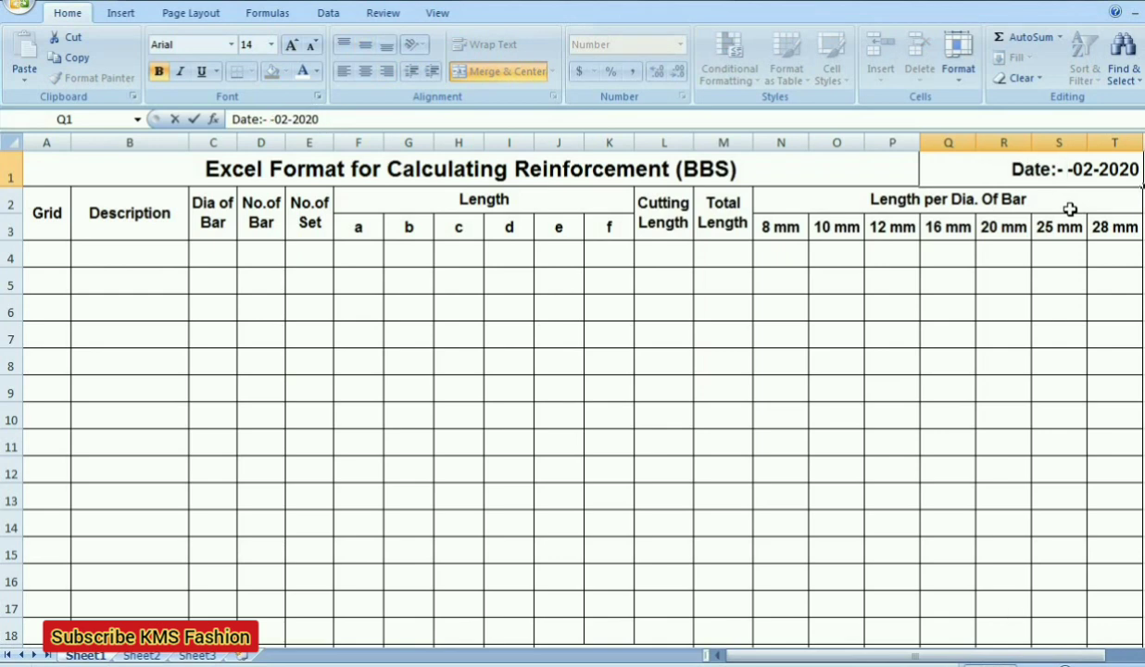
type("05")
key("Right")
key("Right")
key("Right")
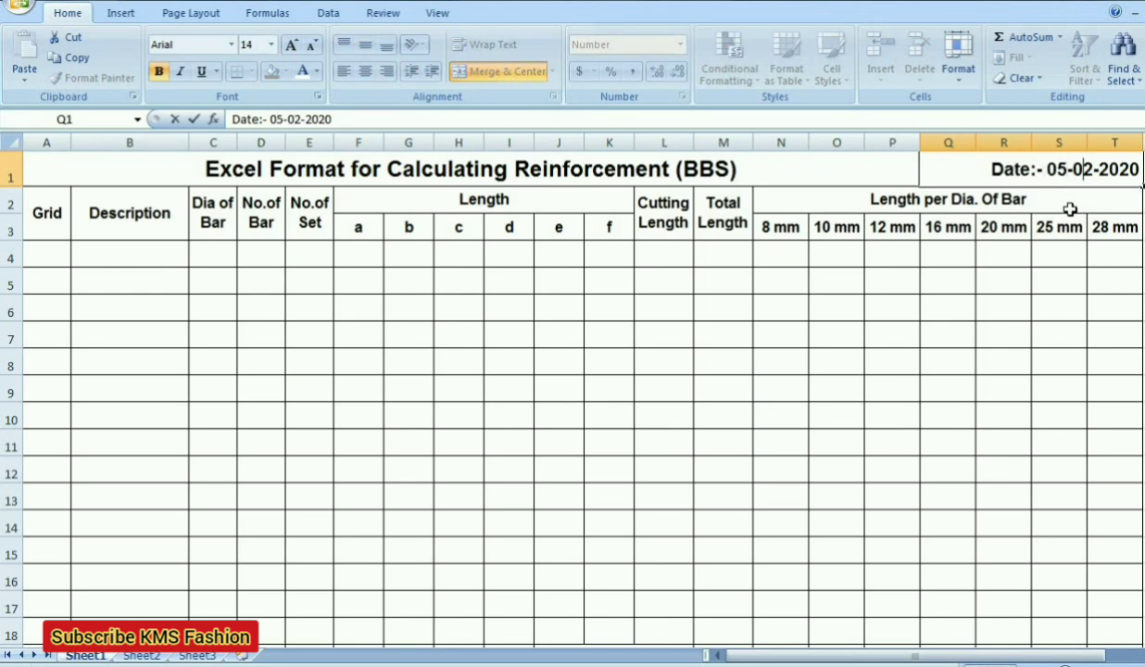
key("BackSpace")
type("6")
left_click(997, 315)
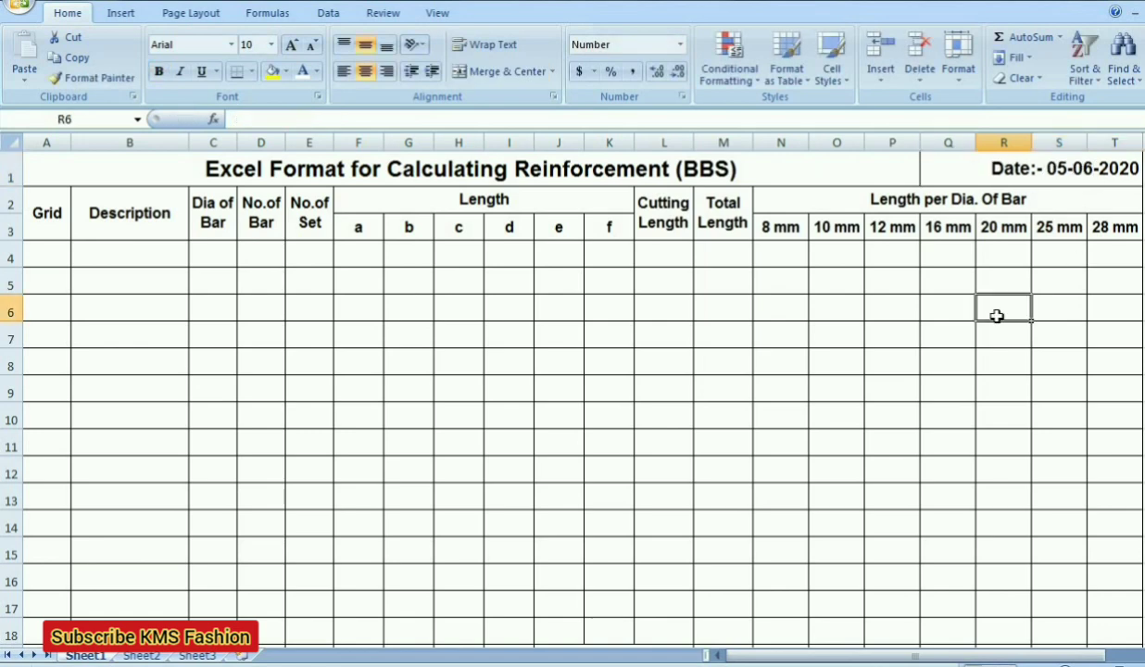
- Examine the Grid and Description column headings at the start of the reinforcement table
key("Up")
key("Left")
key("Left")
key("Left")
key("Left")
key("Left")
key("Left")
key("Left")
key("Left")
key("Left")
key("Left")
key("Left")
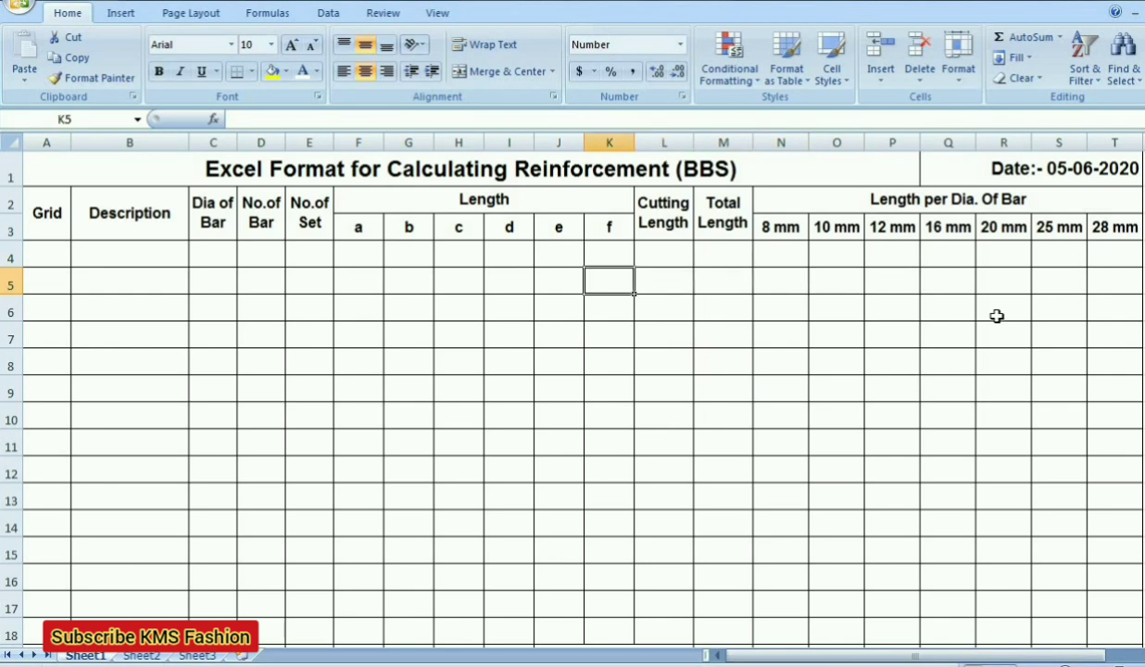
key("Left")
key("Left")
key("Left")
key("Left")
key("Left")
key("Left")
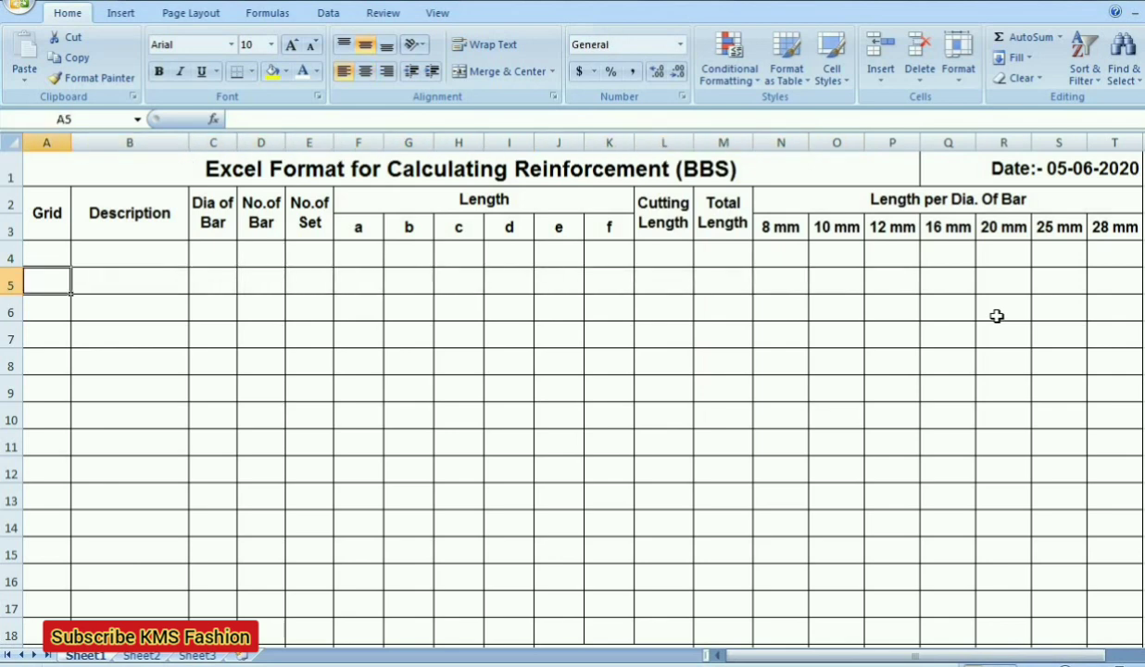
key("Up")
key("Up")
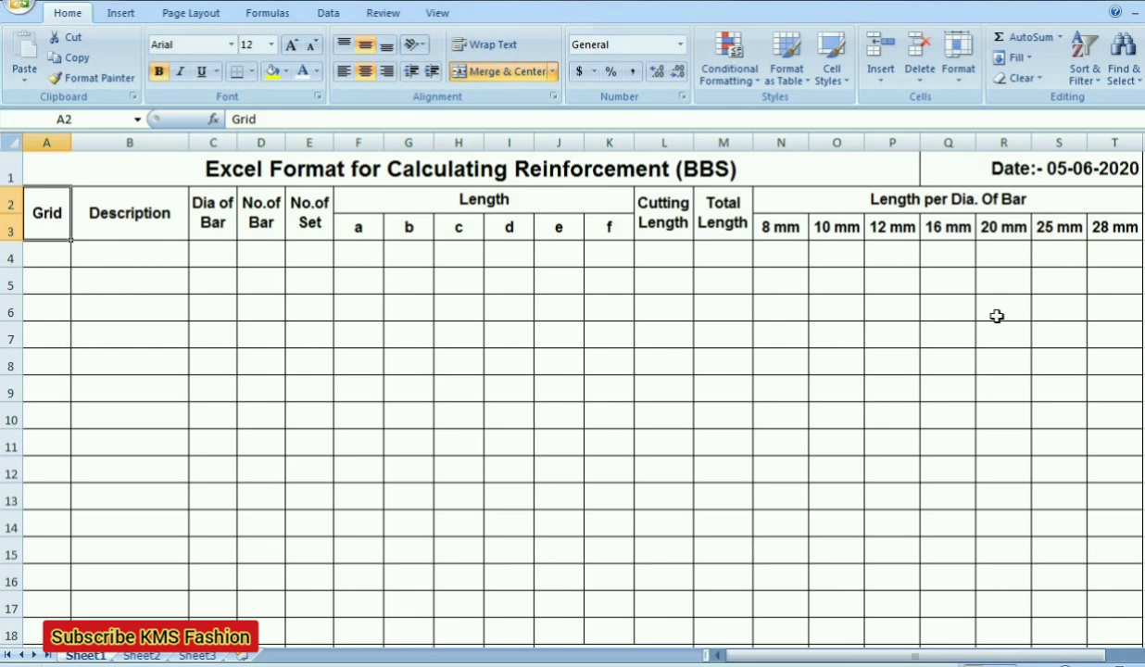
key("Right")
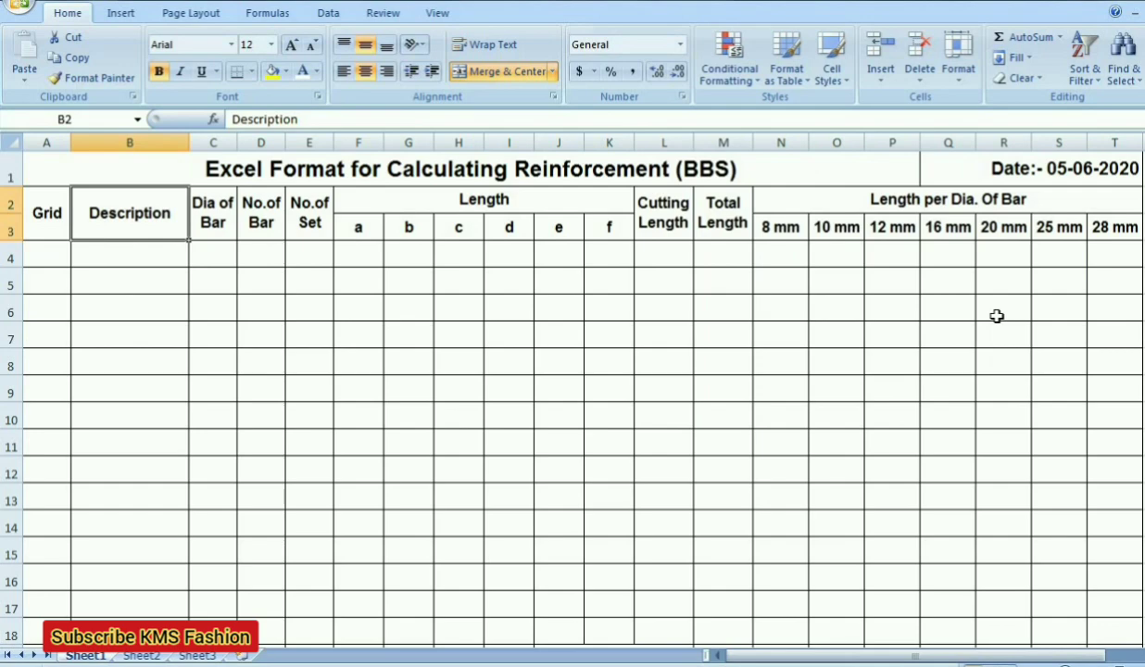
key("Down")
key("Down")
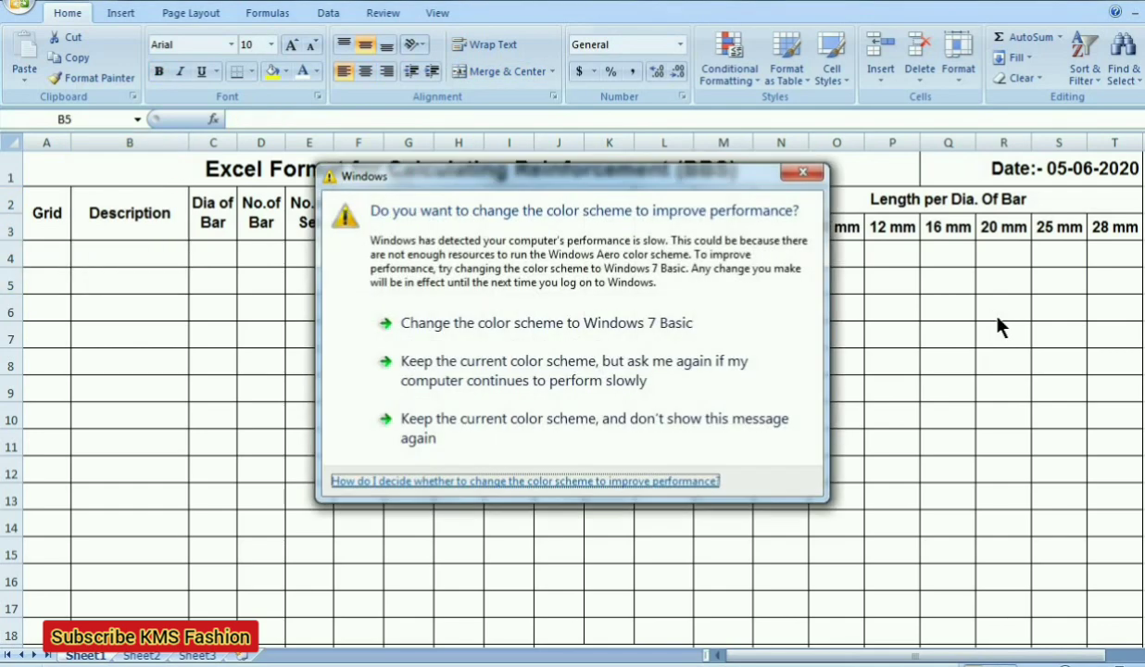
- Keep the current Windows color scheme, stop its performance message from appearing again, and return to the Description column
left_click(600, 429)
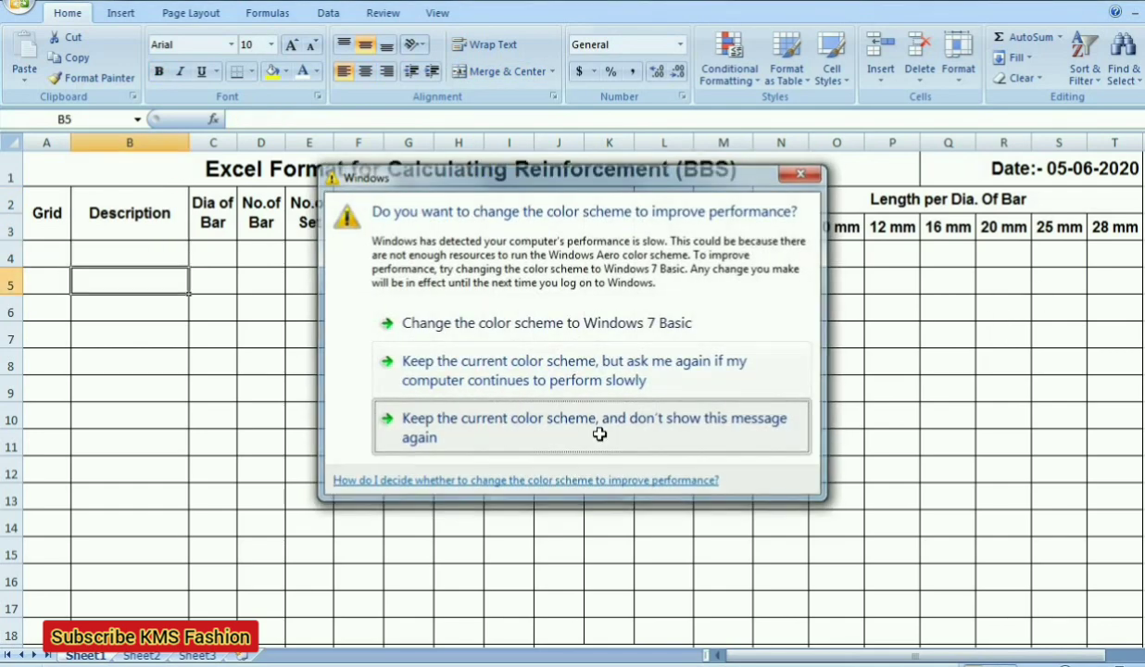
left_click(150, 336)
- Examine the Dia of Bar heading and the No.of Bar column with its empty entry rows
key("Right")
key("Up")
key("Up")
key("Up")
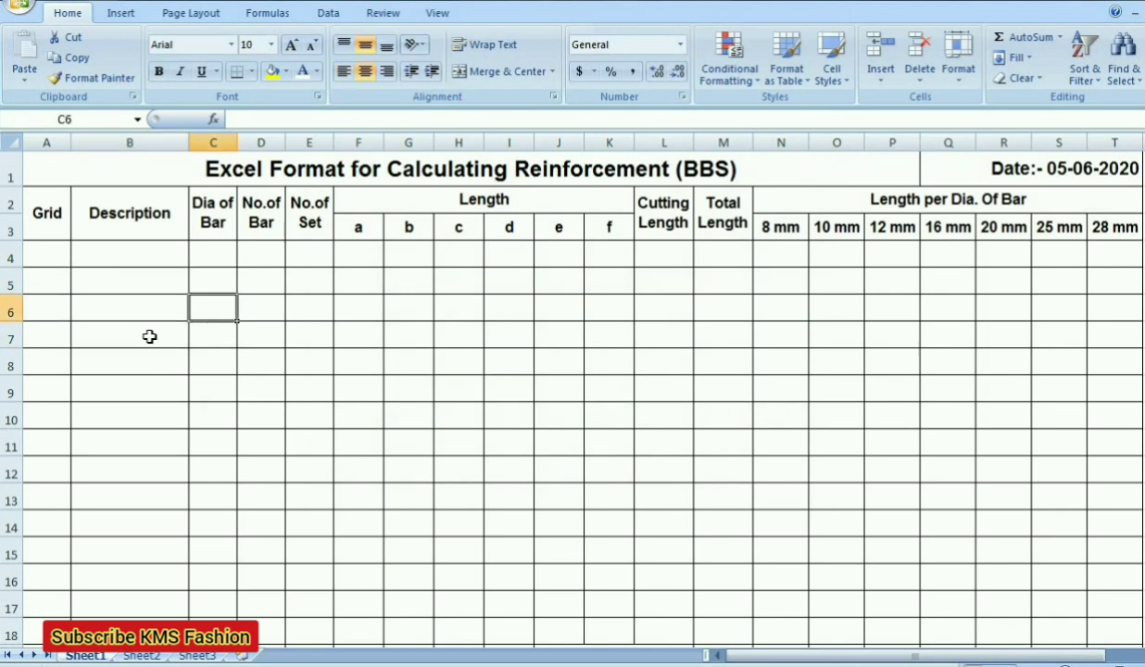
key("Up")
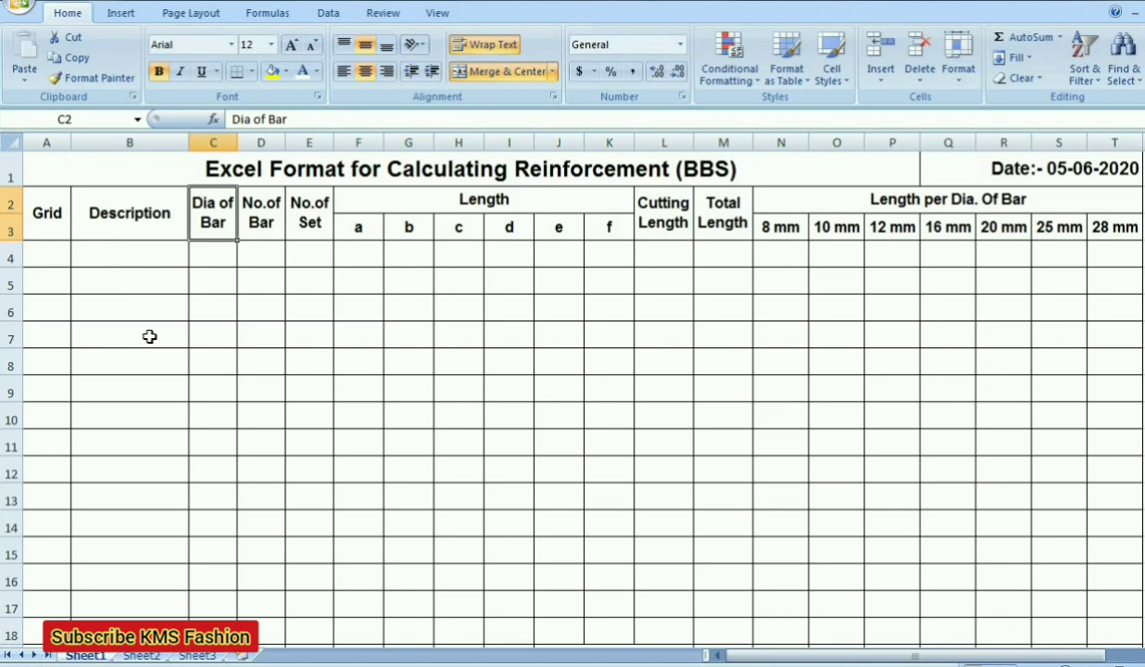
key("Right")
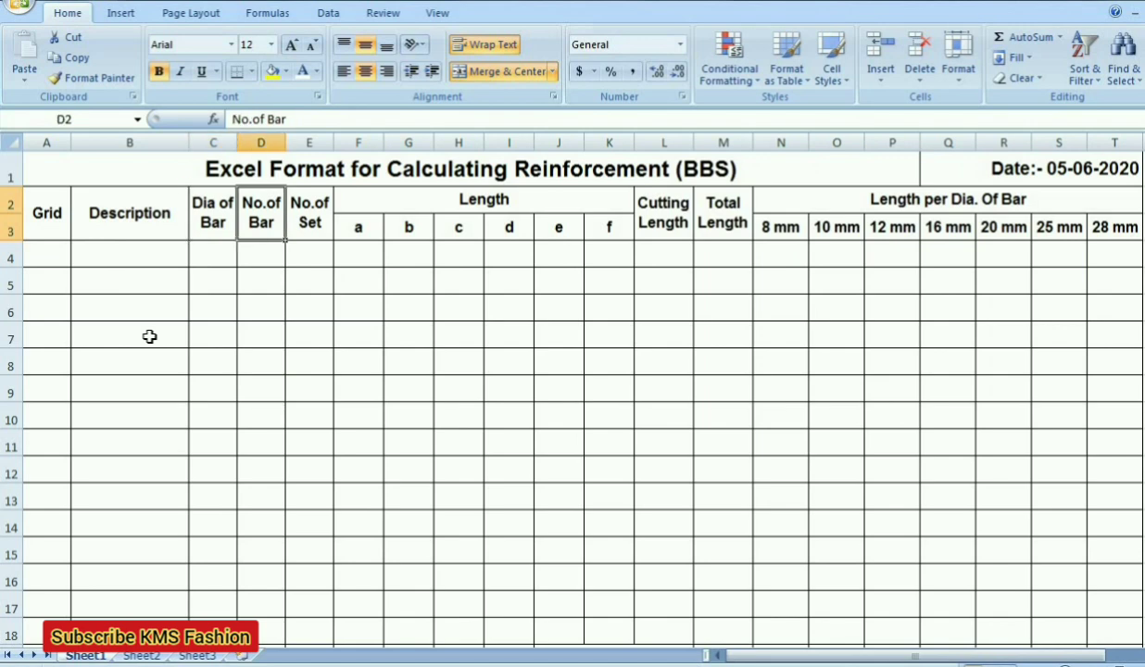
key("Down")
key("Down")
key("Down")
key("Down")
key("Down")
key("Down")
key("Down")
key("Down")
key("Down")
key("Down")
key("Down")
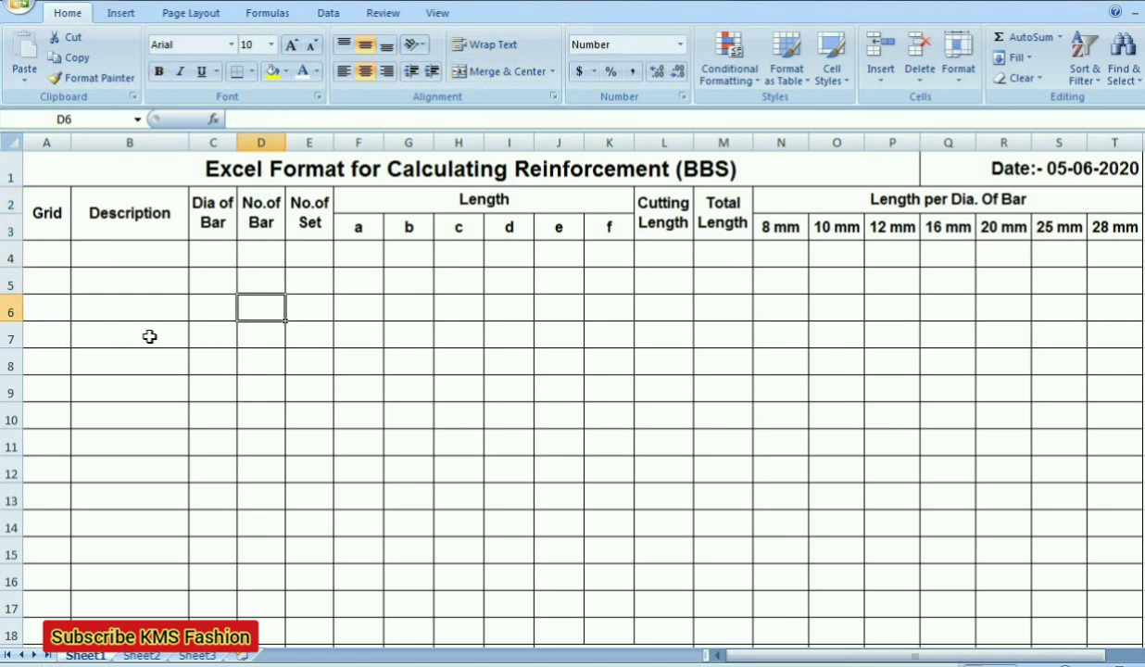
key("Down")
key("Down")
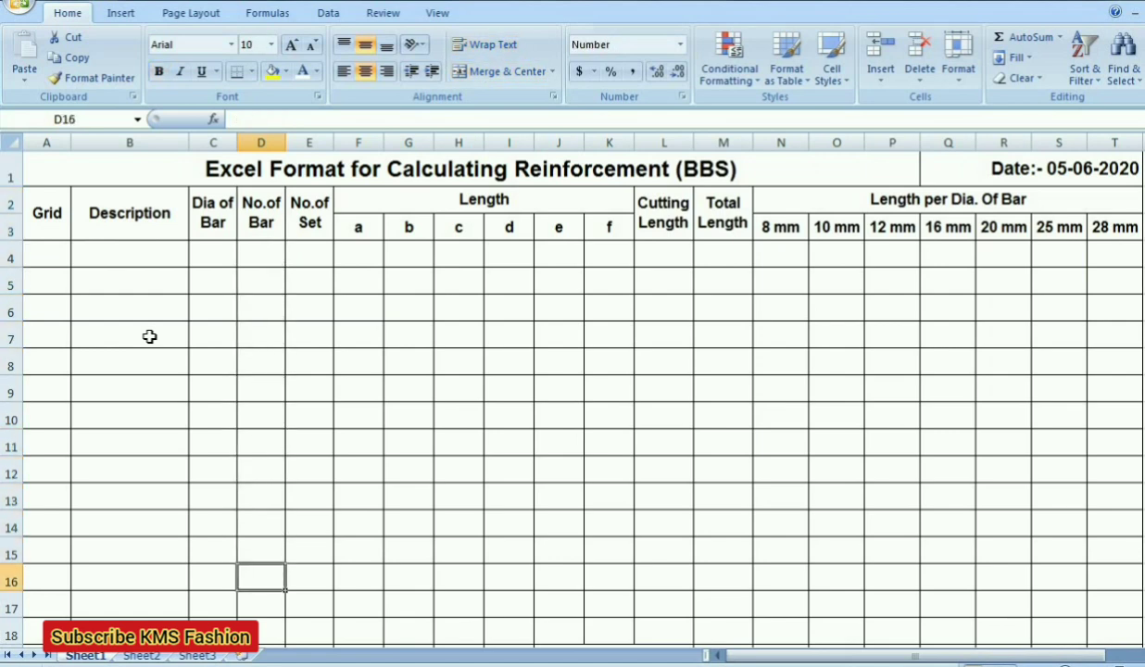
key("Up")
key("Up")
key("Up")
key("Up")
key("Up")
key("Up")
key("Up")
key("Up")
key("Up")
key("Up")
key("Up")
key("Up")
key("Up")
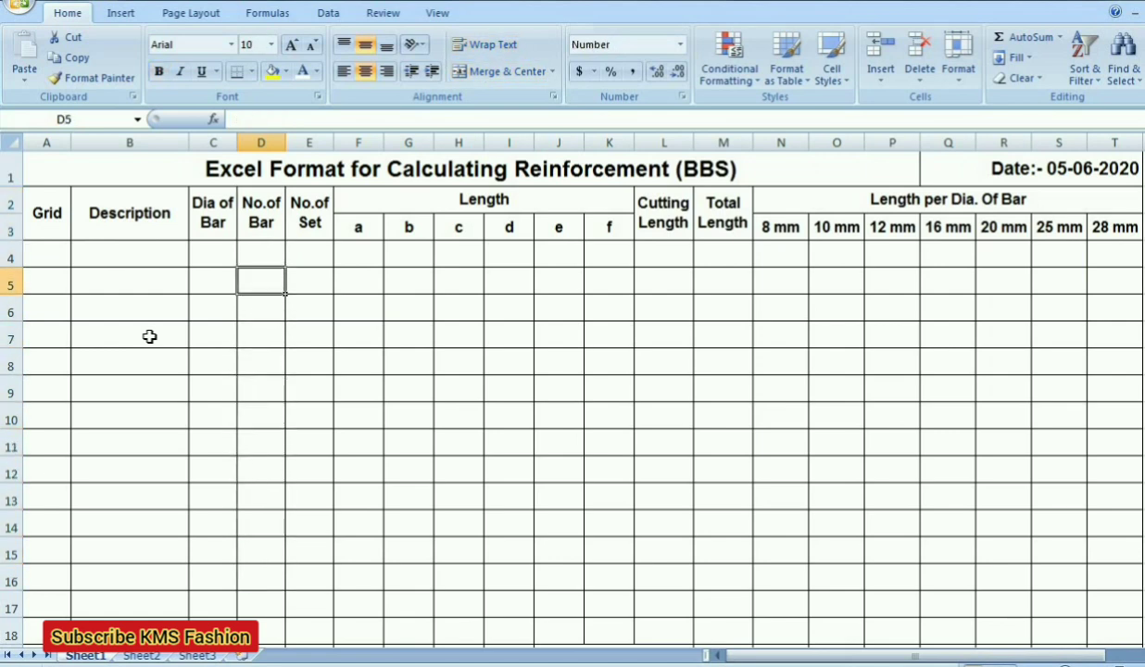
- Examine the No.of Set column from its heading down through its entry rows
key("Right")
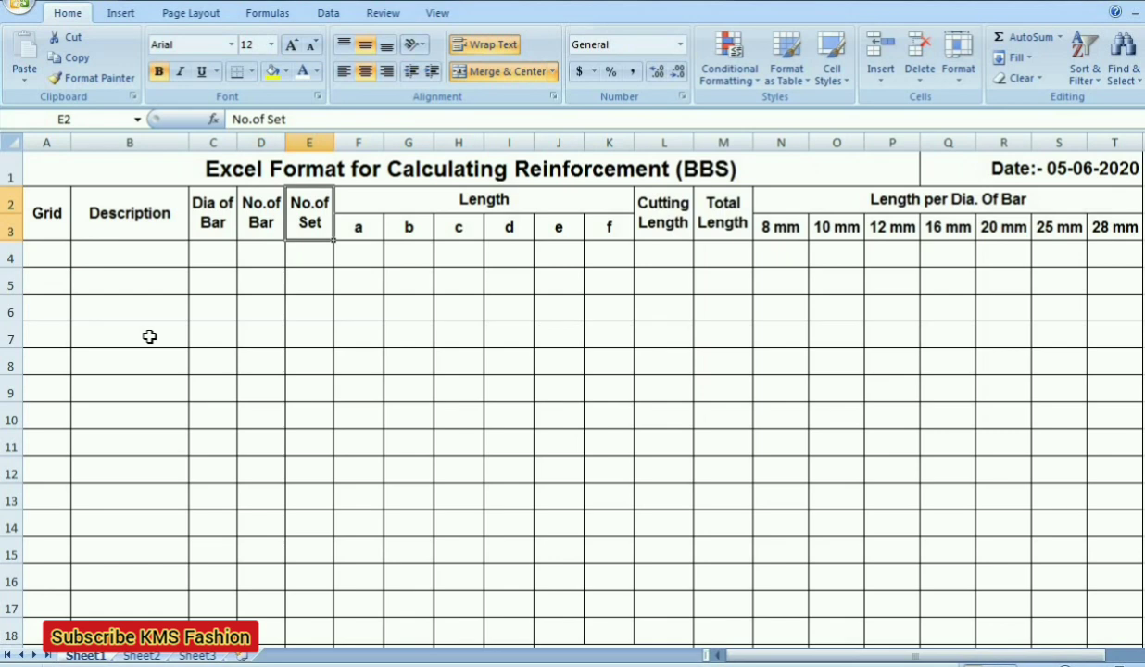
key("Down")
key("Up")
key("Down")
key("Down")
key("Down")
key("Down")
key("Down")
key("Down")
key("Down")
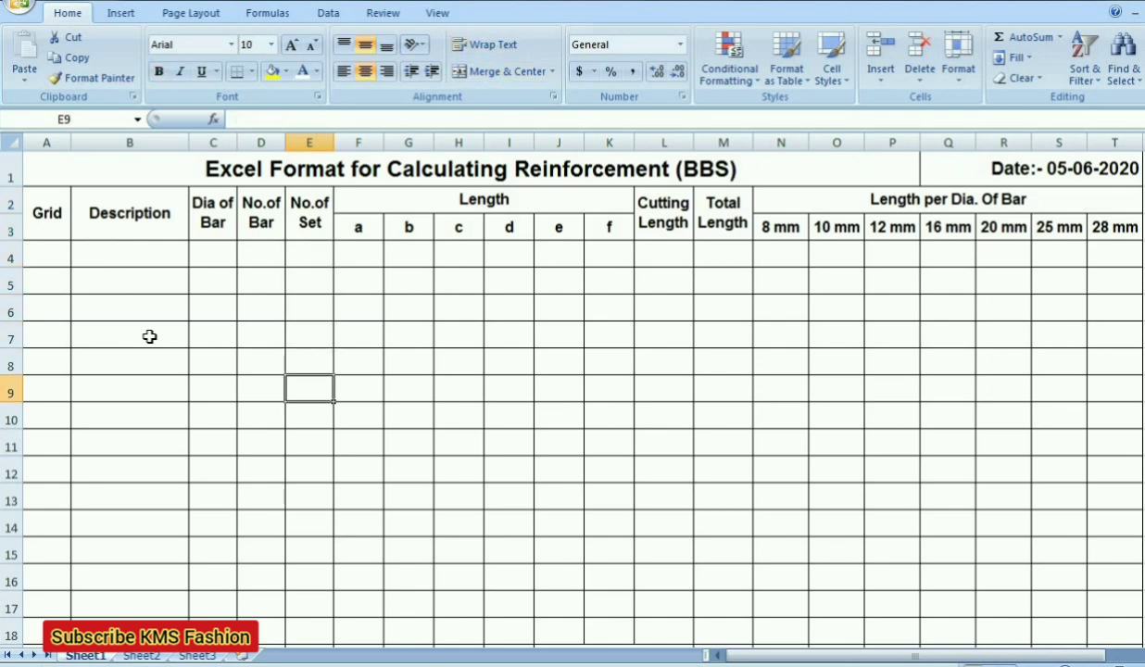
key("Down")
key("Down")
key("Down")
key("Down")
key("Down")
key("Up")
key("Up")
key("Up")
key("Up")
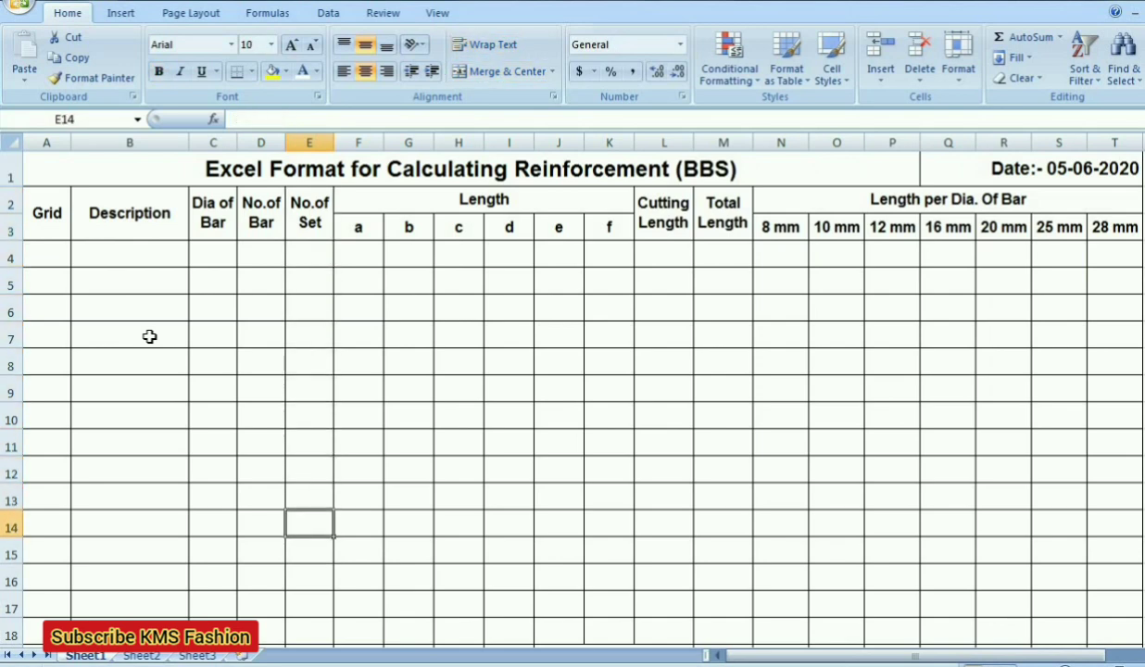
key("Up")
key("Up")
key("Up")
key("Up")
key("Up")
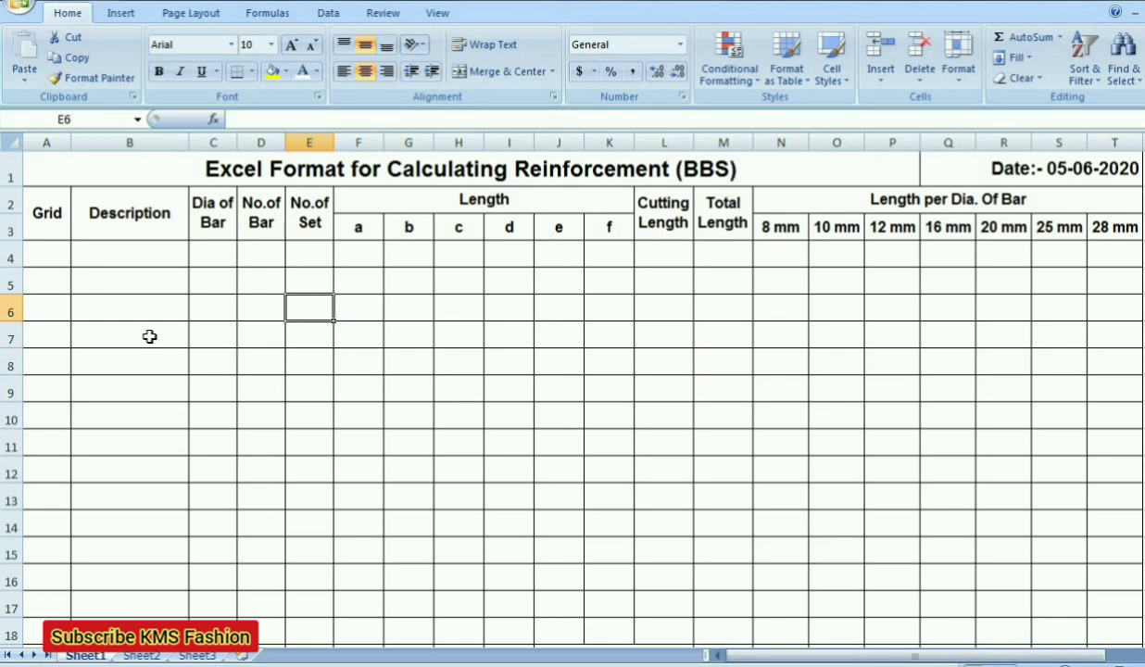
key("Down")
key("Down")
key("Down")
key("Down")
key("Down")
key("Down")
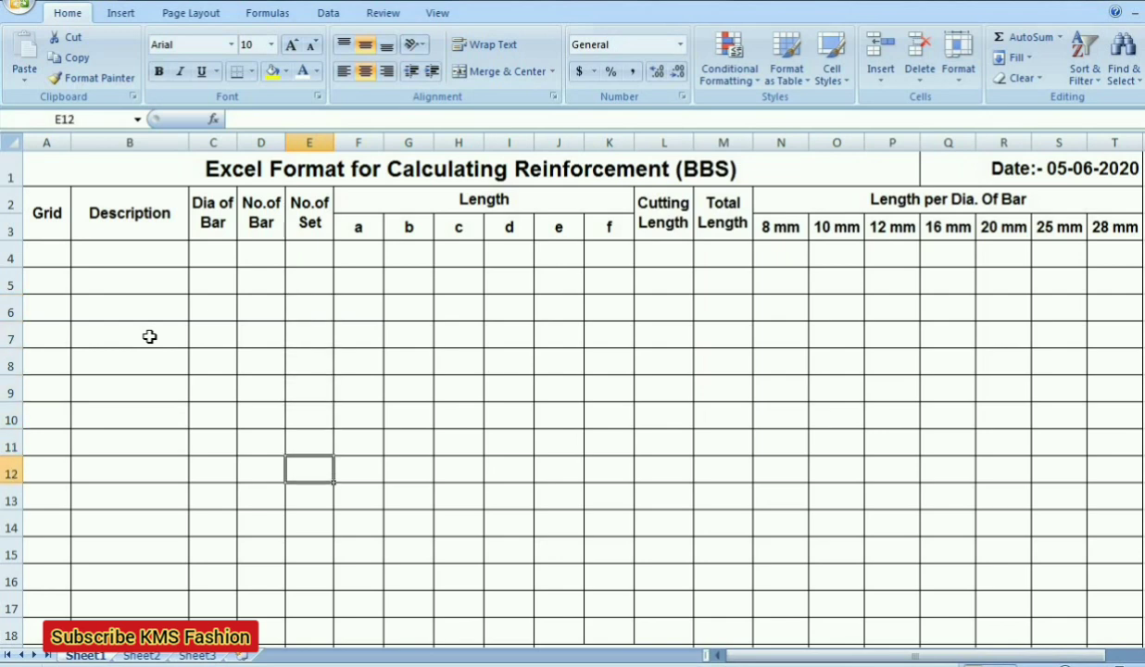
key("Down")
key("Down")
key("Up")
key("Up")
key("Up")
key("Up")
key("Up")
key("Up")
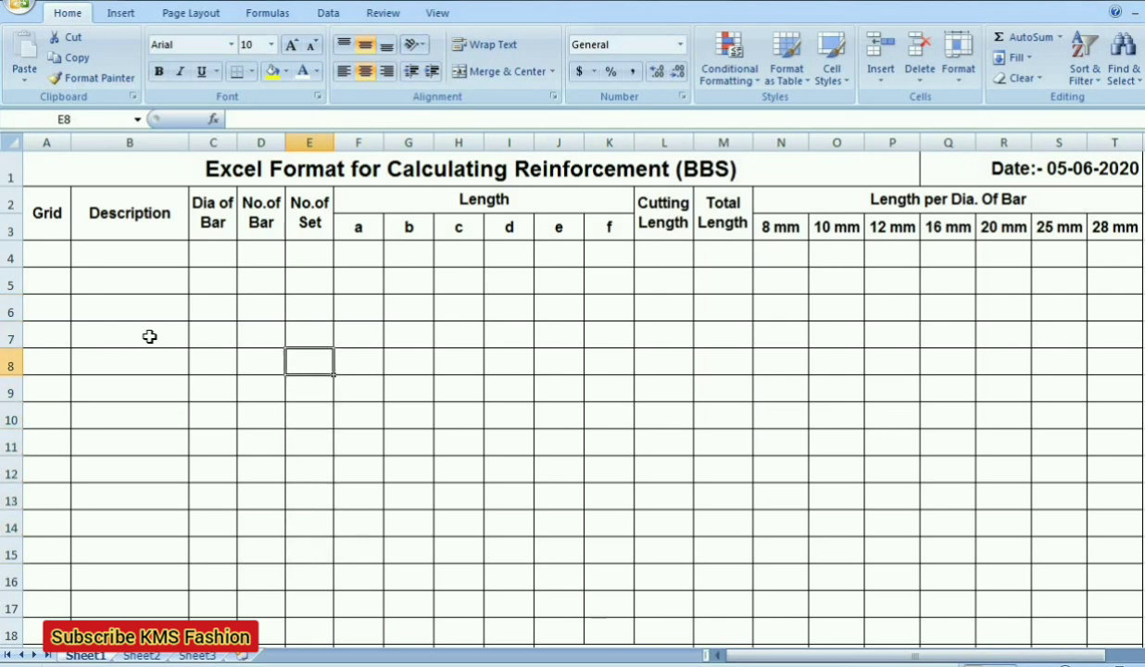
key("Up")
key("Up")
key("Up")
key("Up")
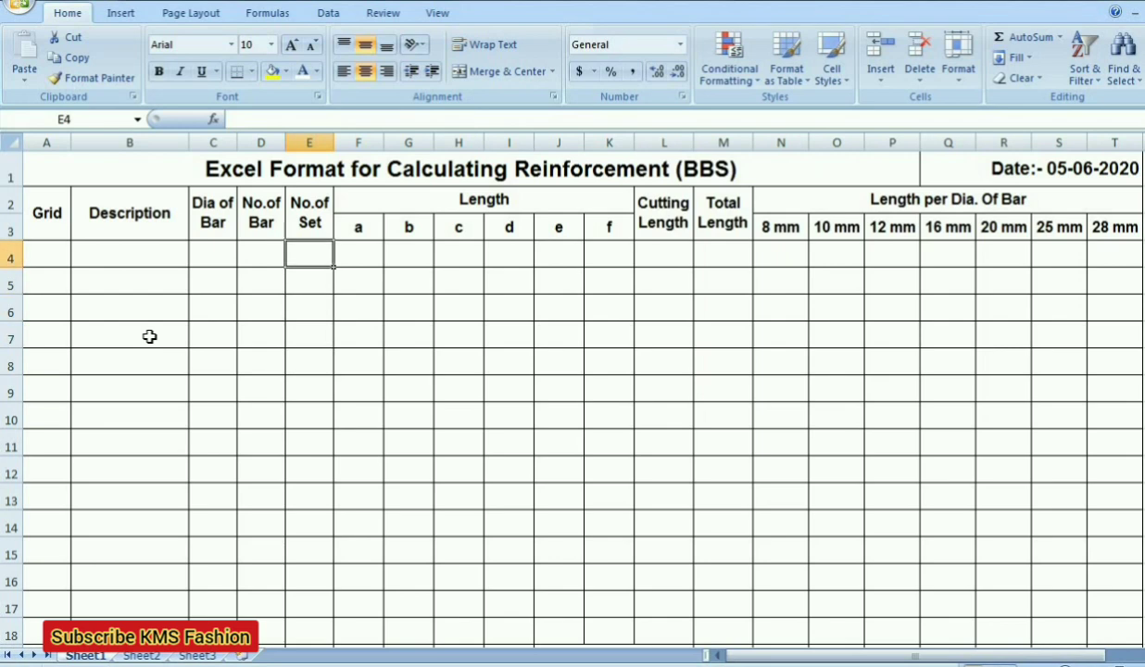
key("Up")
- Examine the Length heading with its sub-columns a to f and the Cutting Length heading beside it
key("Right")
key("Up")
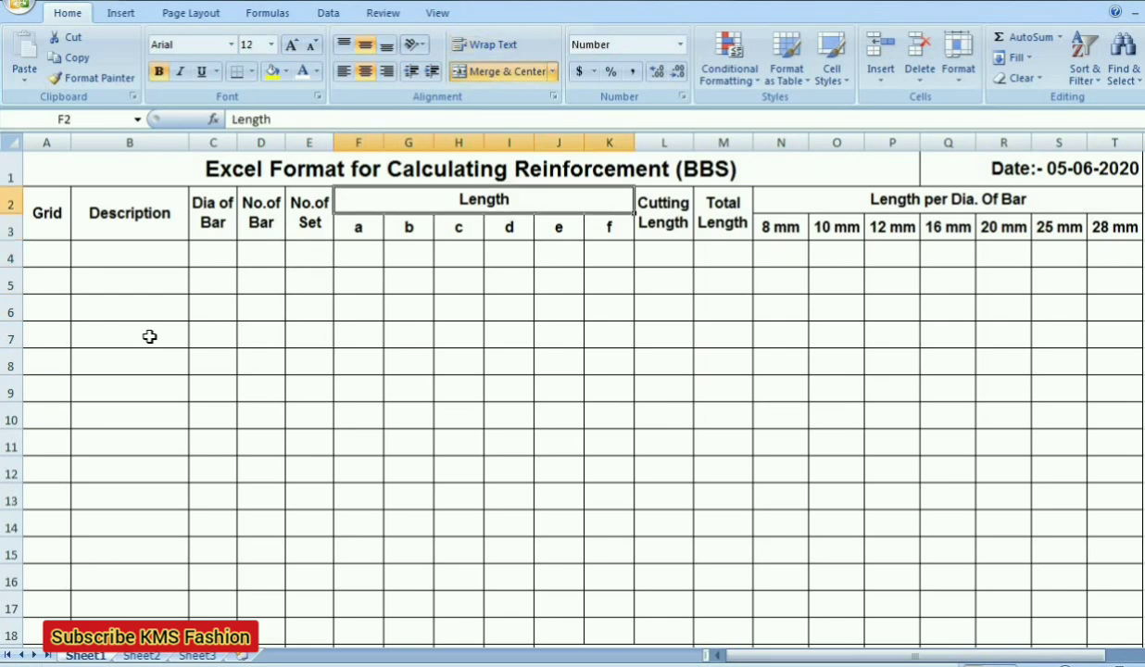
key("Down")
key("Down")
key("Down")
key("Down")
key("Down")
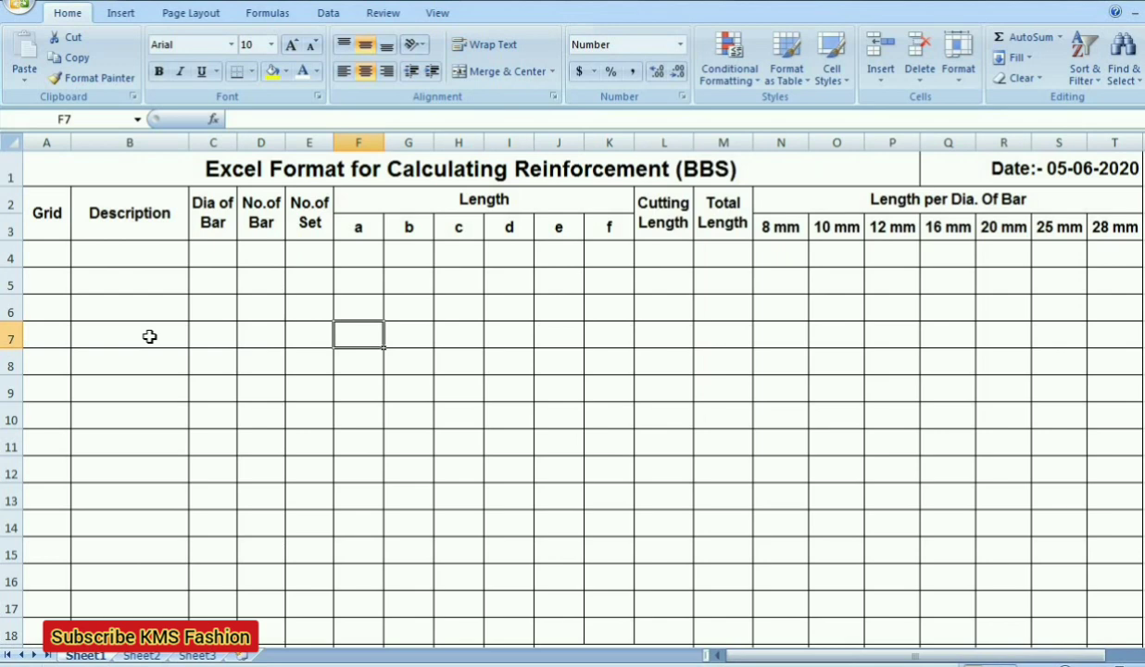
key("Up")
key("Up")
key("Up")
key("Up")
key("Right")
key("Right")
key("Right")
key("Right")
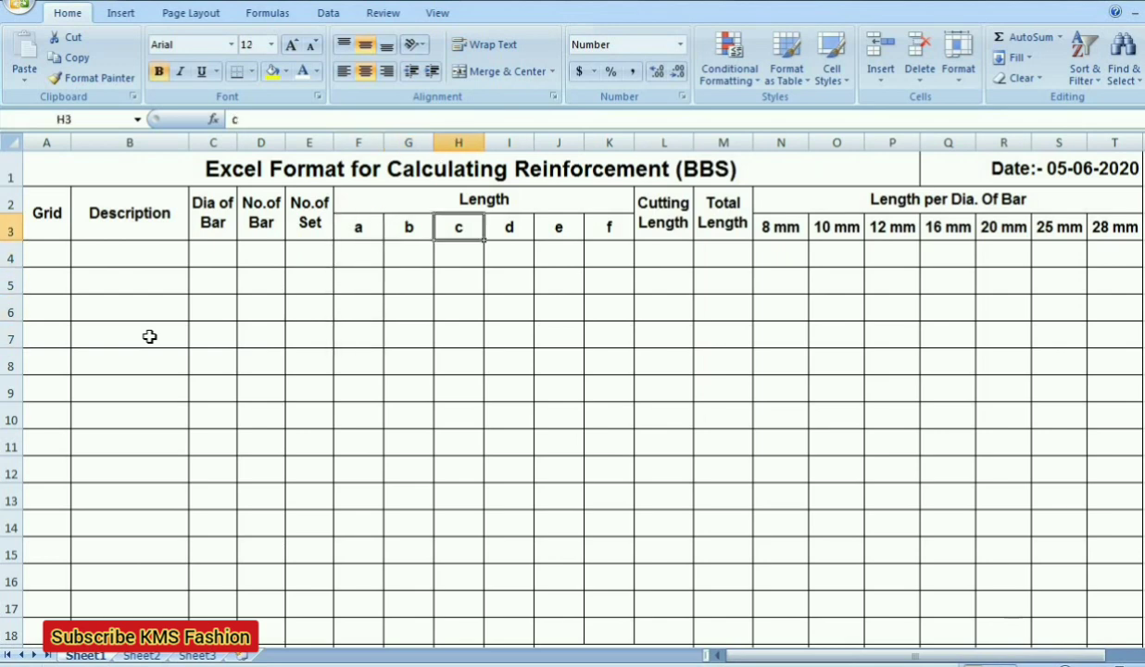
key("Right")
key("Left")
key("Left")
key("Left")
key("Left")
key("Left")
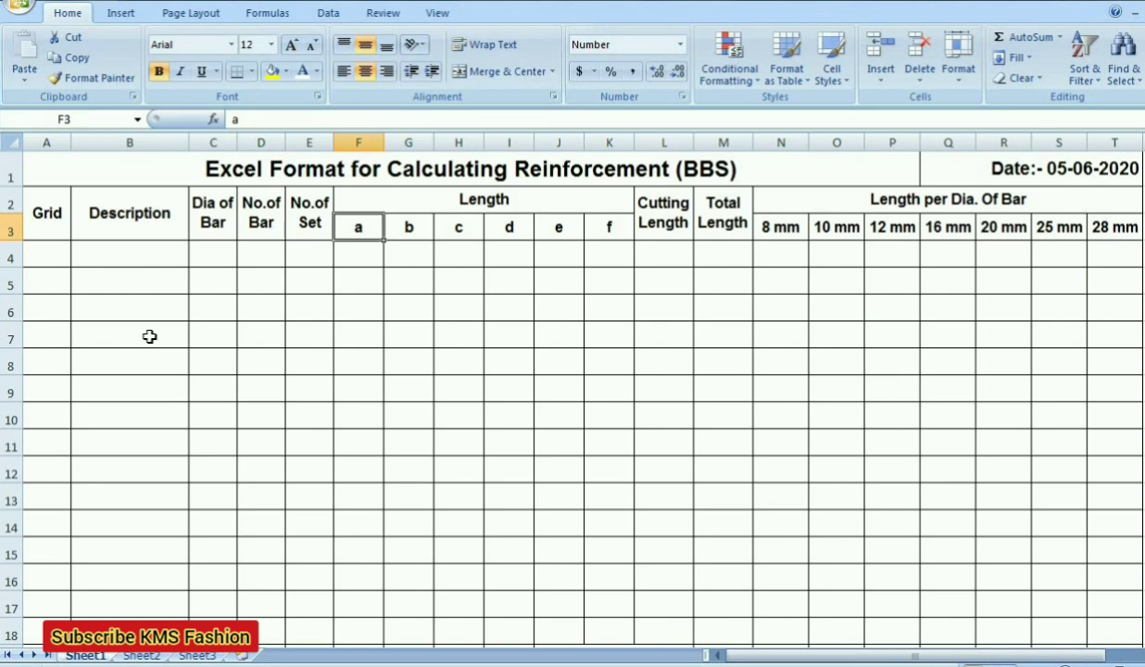
key("Right")
key("Right")
key("Right")
key("Right")
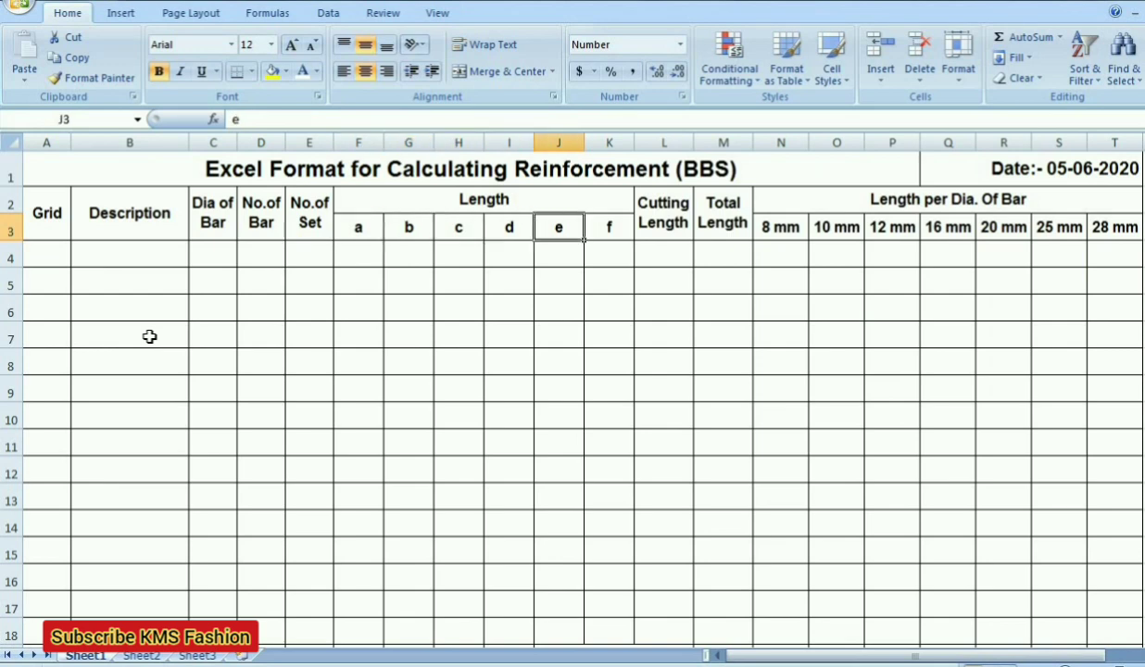
key("Right")
key("Right")
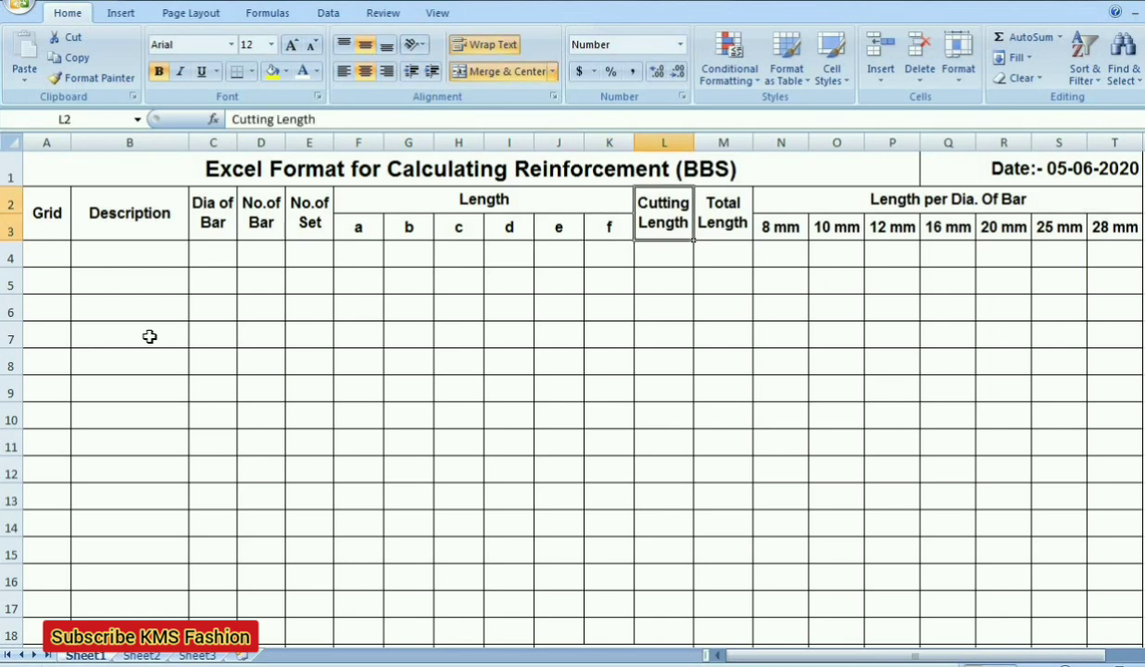
- Look over the row 5 cells under length sub-columns a to f that relate to the cutting length
key("Down")
key("Down")
key("Left")
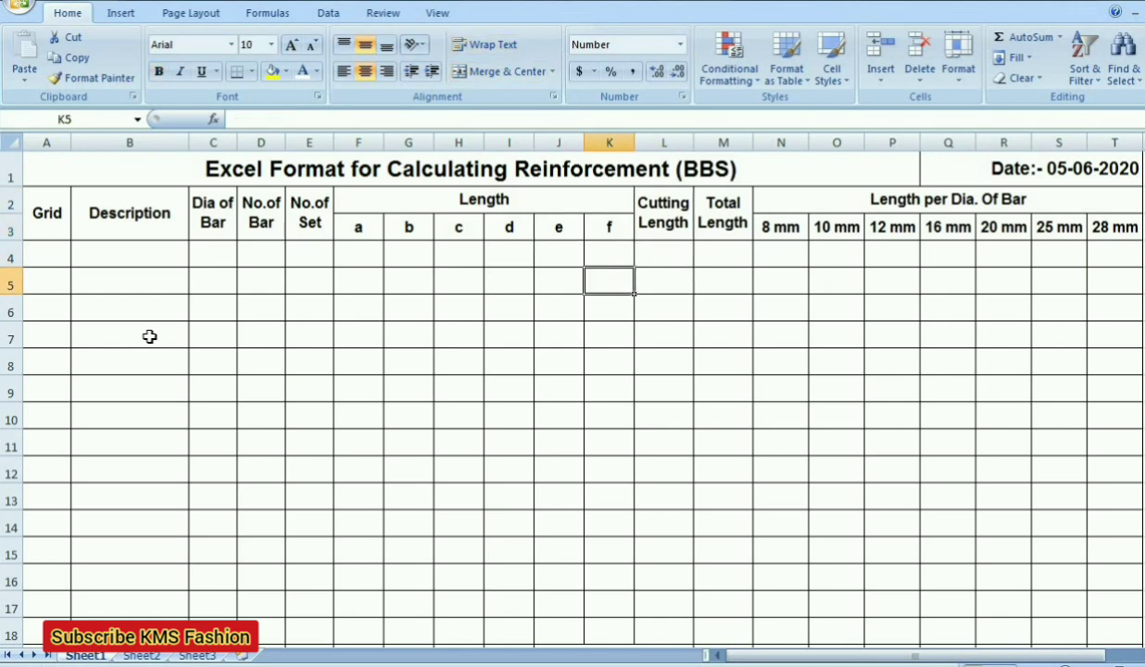
key("Left")
key("Left")
key("Left")
key("Left")
key("Left")
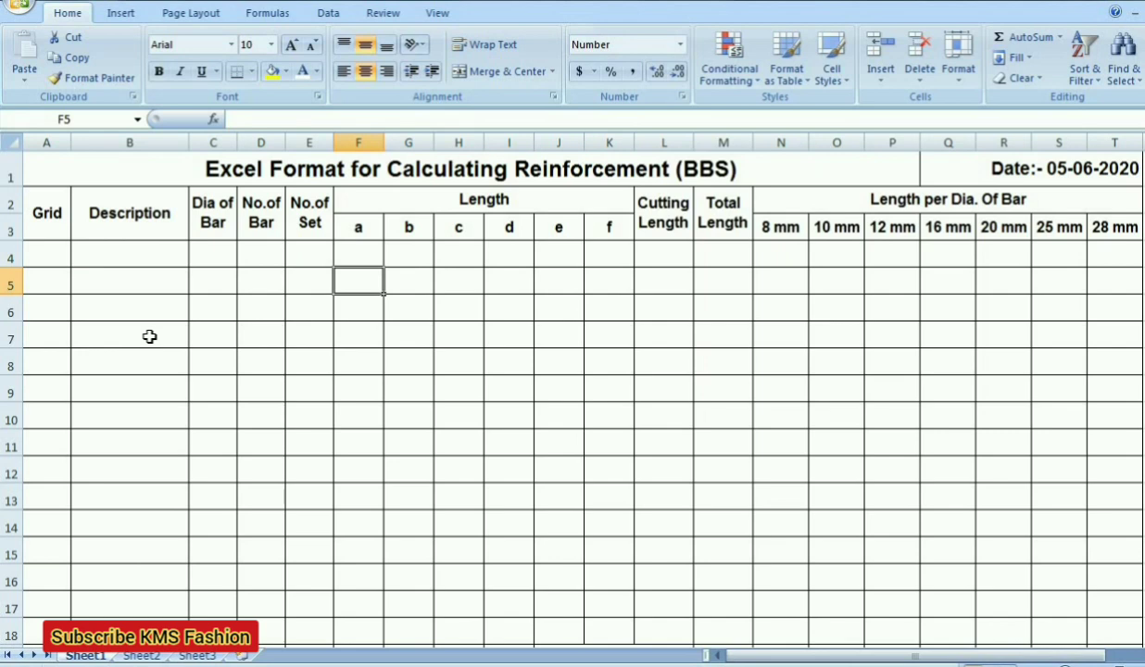
key("shift+Right")
key("shift+Right")
key("shift+Right")
key("shift+Right")
key("shift+Right")
key("Right")
key("Right")
key("Right")
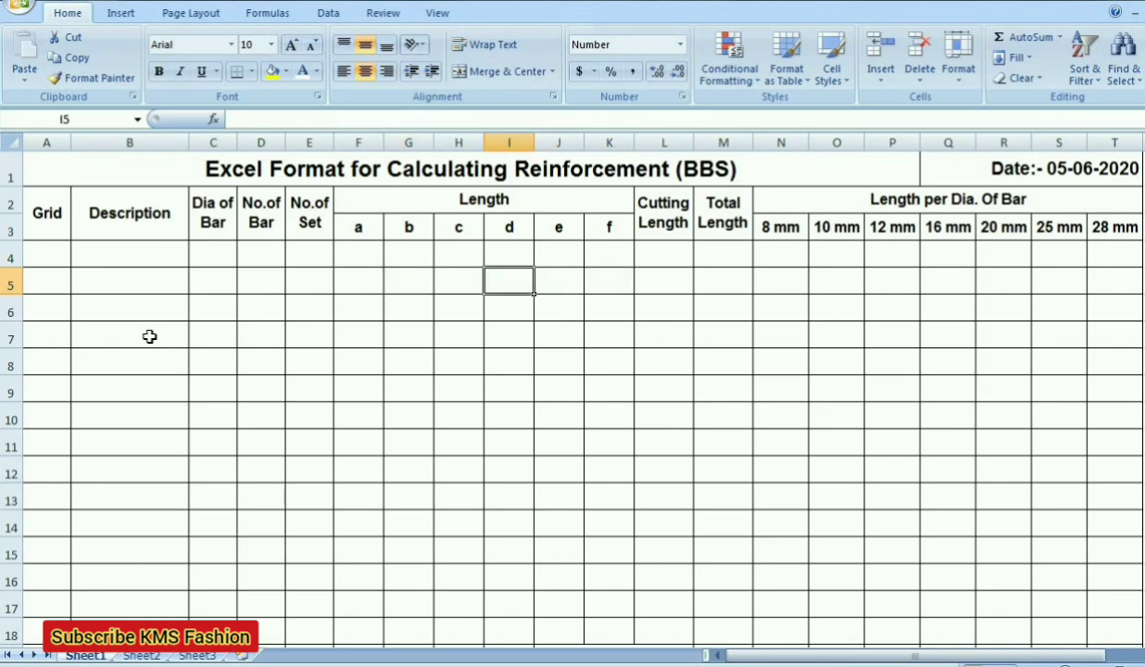
- Examine the Total Length heading and the empty cells directly beneath it
key("Right")
key("Right")
key("Right")
key("Right")
key("Up")
key("Up")
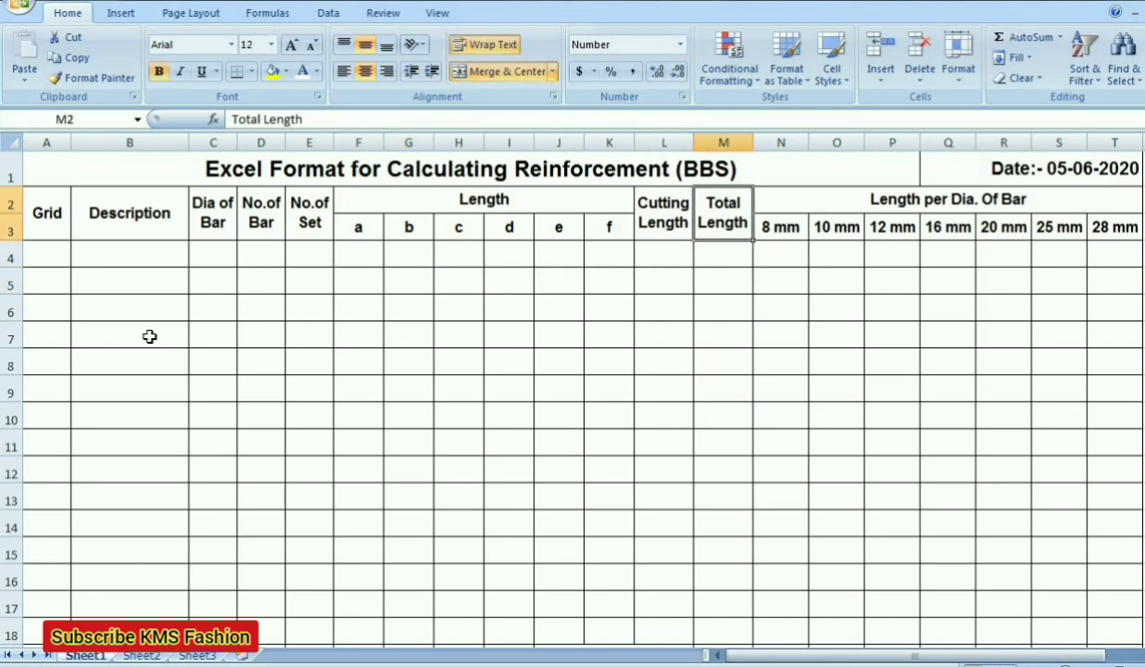
key("Down")
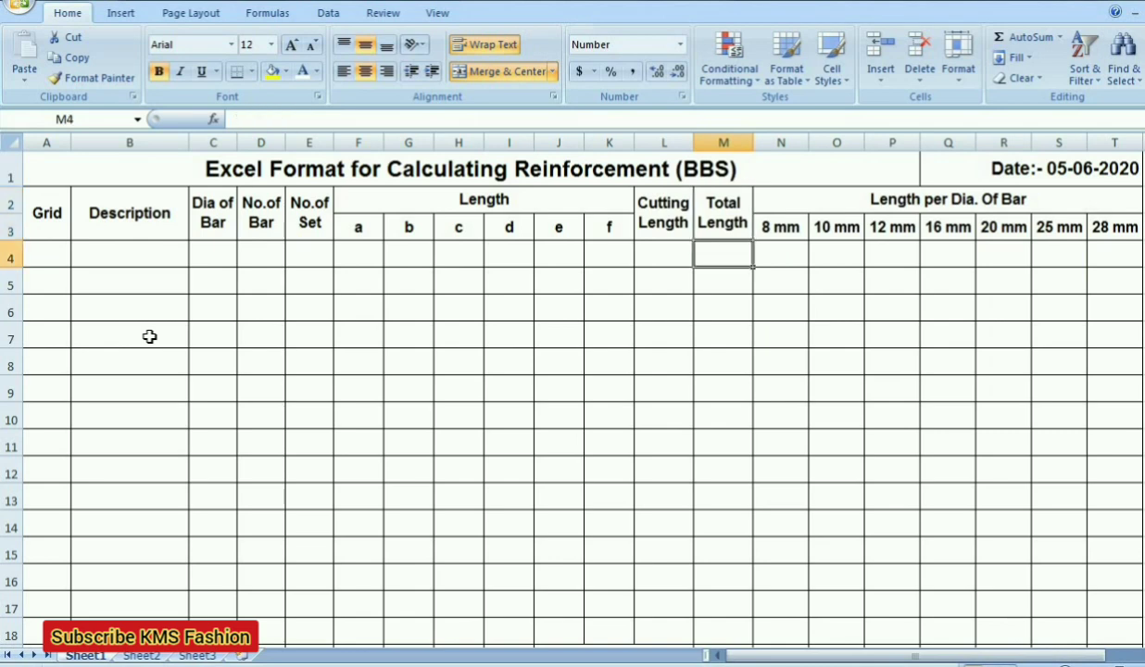
key("Down")
key("Up")
key("Up")
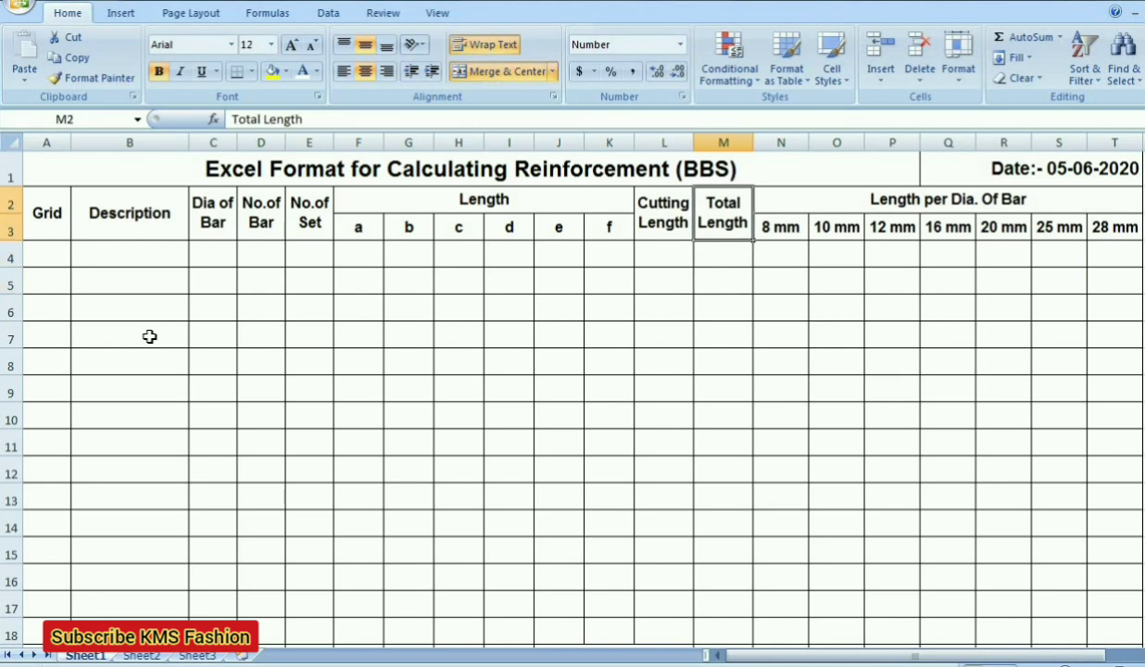
key("Down")
key("Up")
- Examine the Length per Dia. Of Bar heading and its diameter sub-columns from 8 mm to 28 mm
key("Right")
key("Right")
key("Right")
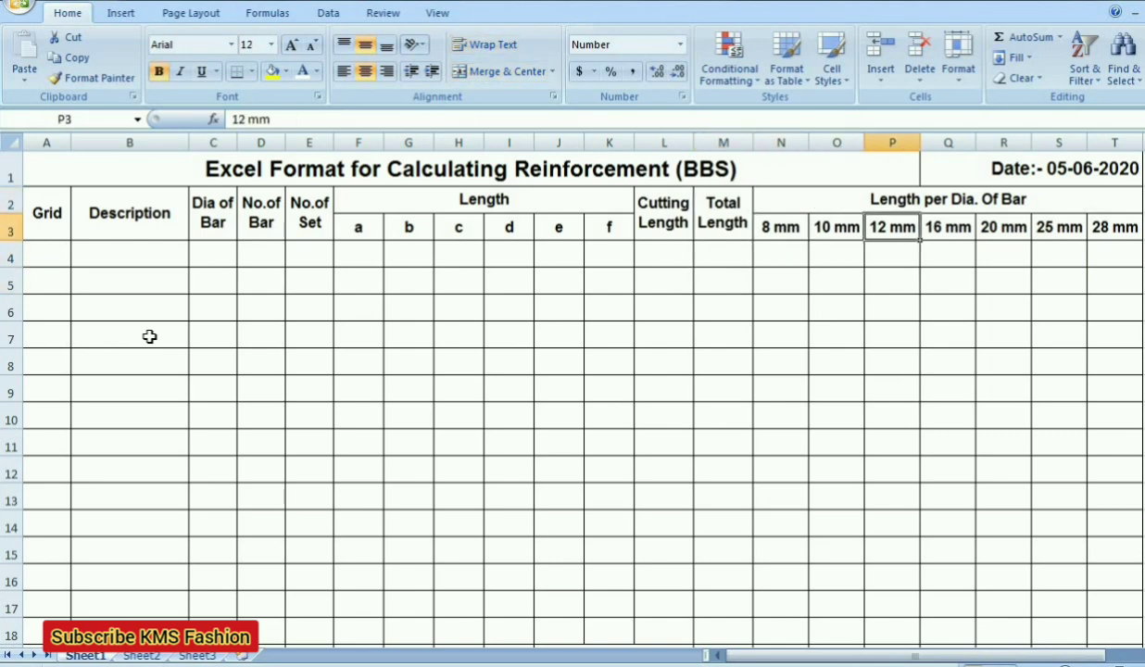
key("Up")
key("Down")
key("Left")
key("Left")
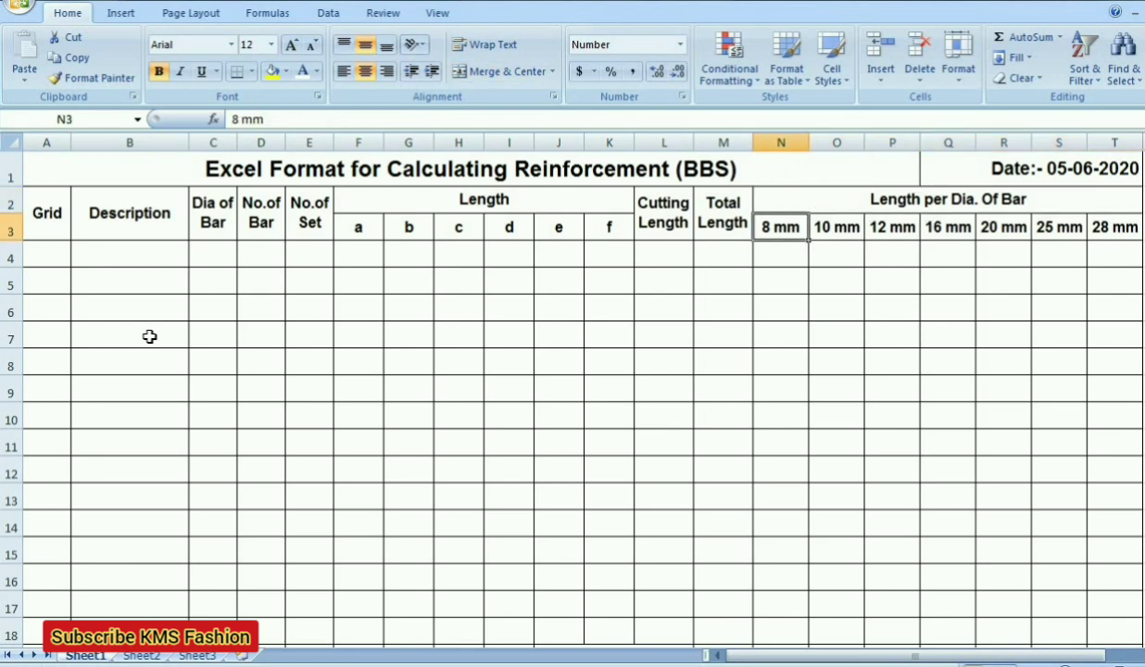
key("Right")
key("Right")
key("Right")
key("Right")
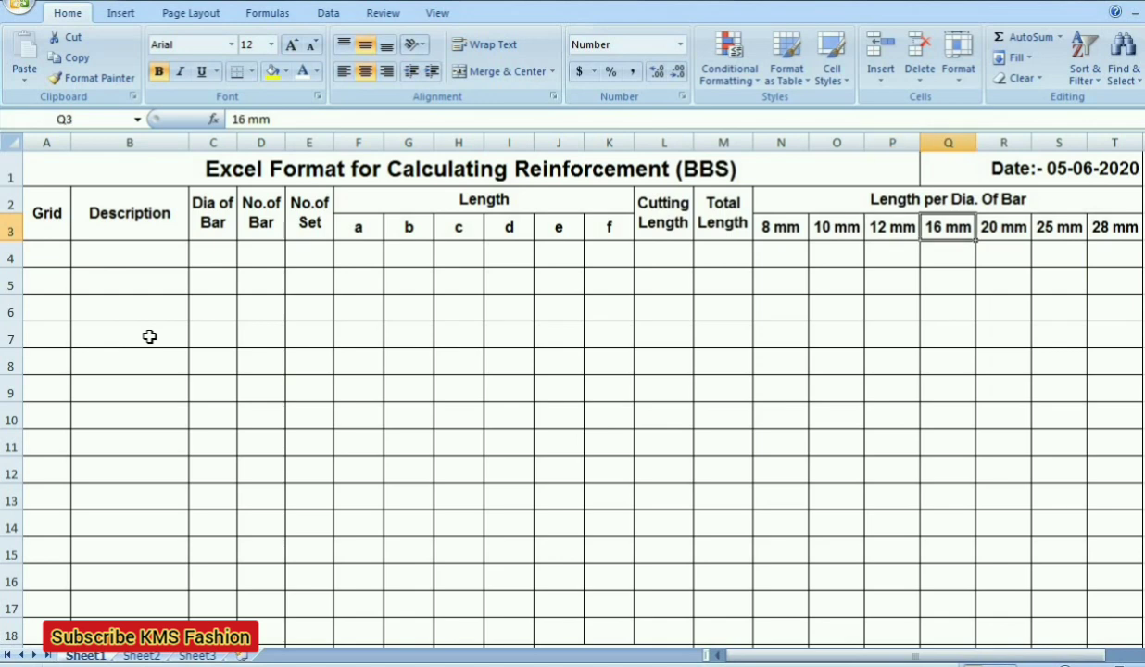
key("Right")
key("Right")
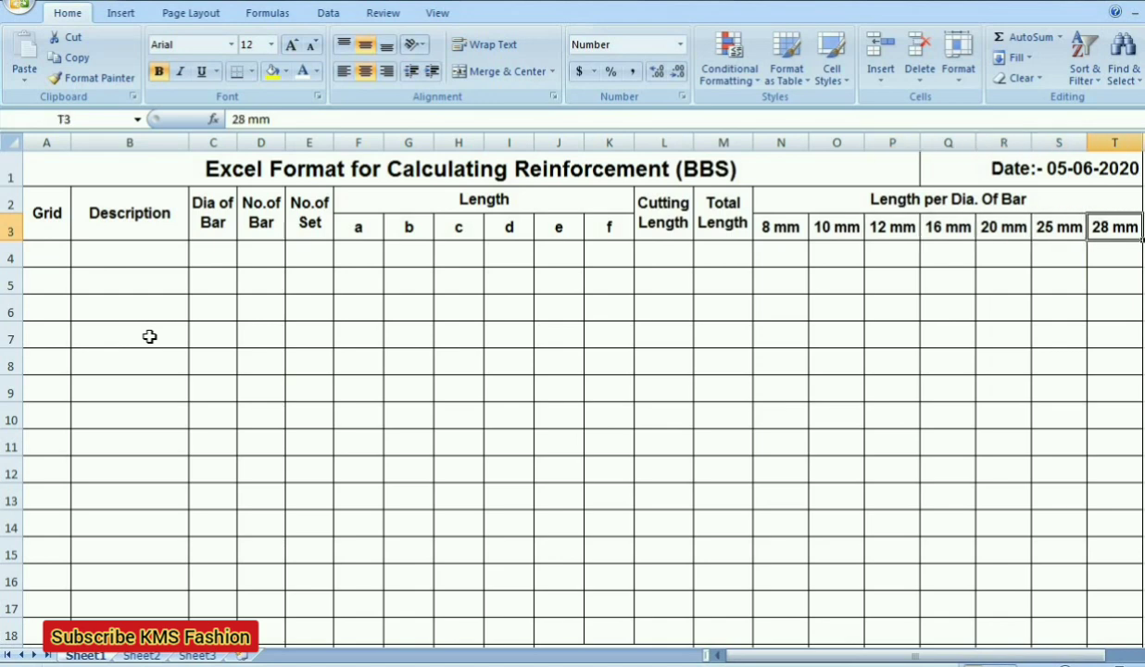
- Look over the empty entry rows under the Length per Dia. Of Bar columns, mainly beneath 20 mm
key("Down")
key("Down")
key("Left")
key("Left")
key("Down")
key("Down")
key("Down")
key("Down")
key("Down")
key("Down")
key("Down")
key("Down")
key("Down")
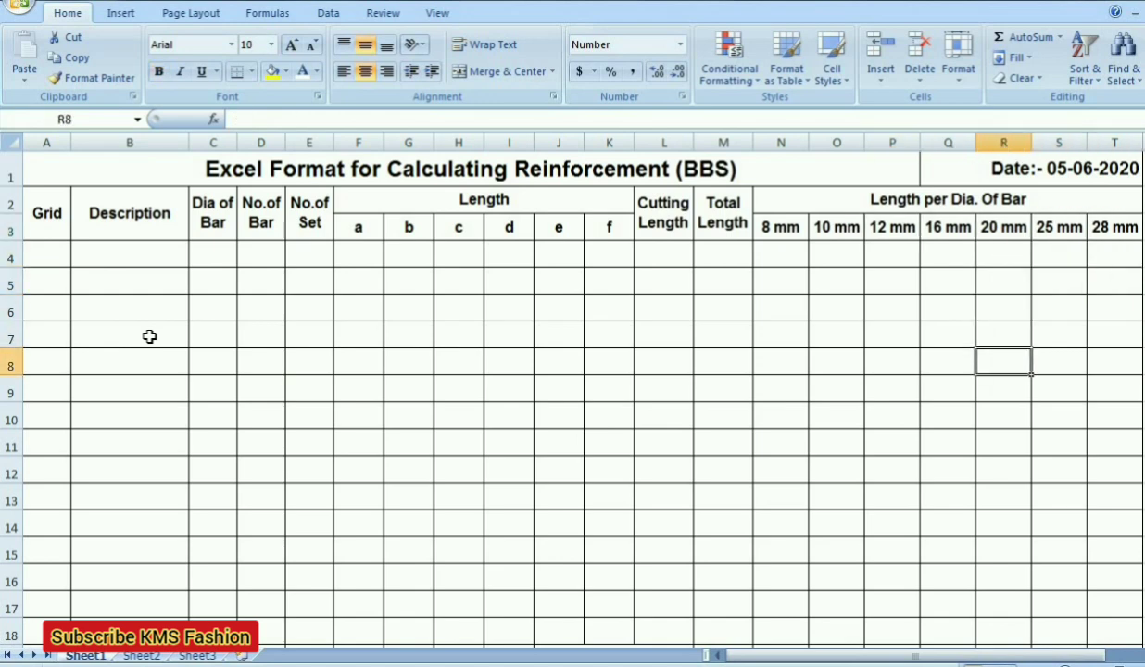
key("Up")
key("Up")
key("Up")
key("Up")
key("Up")
key("Up")
key("Up")
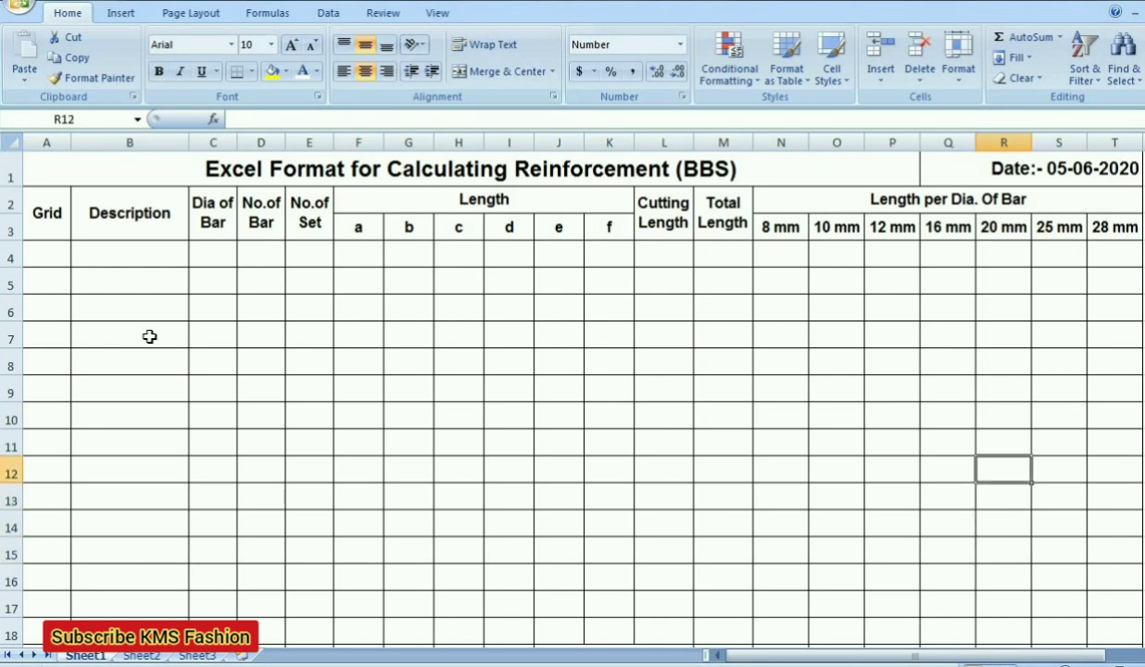
- Enter the grid reference (X1/Y1) in cell A5 of the Grid column
key("Up")
key("Up")
key("Left")
key("Left")
key("Left")
key("Left")
key("Left")
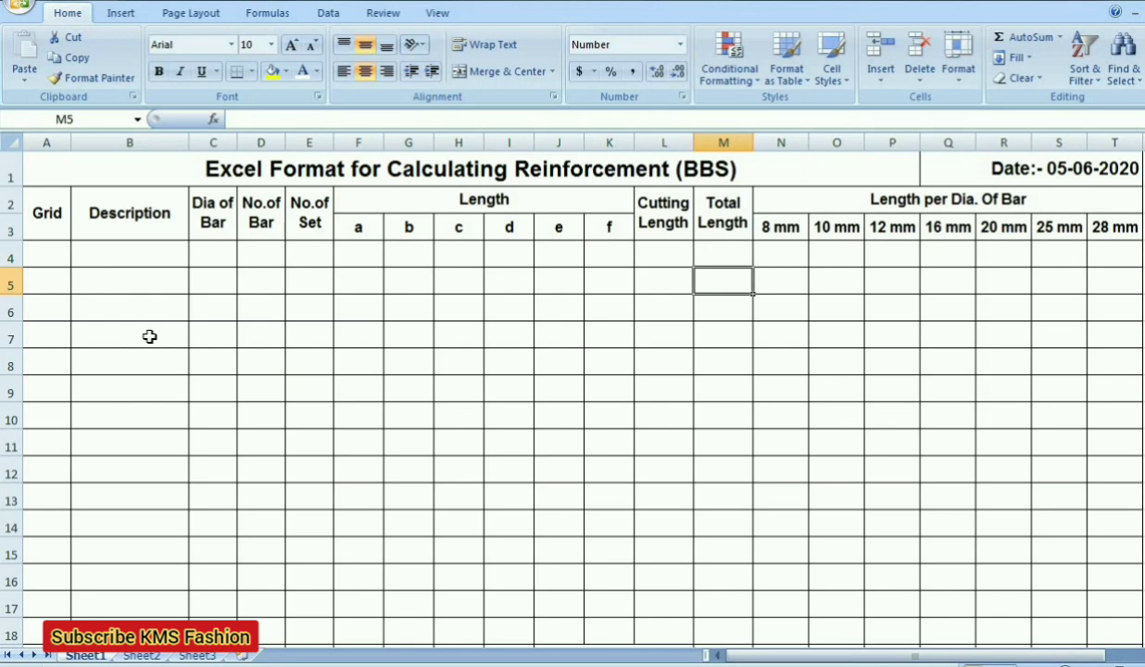
key("Left")
key("Left")
key("Left")
key("Left")
key("Left")
key("Left")
key("Left")
key("Left")
key("Left")
key("Left")
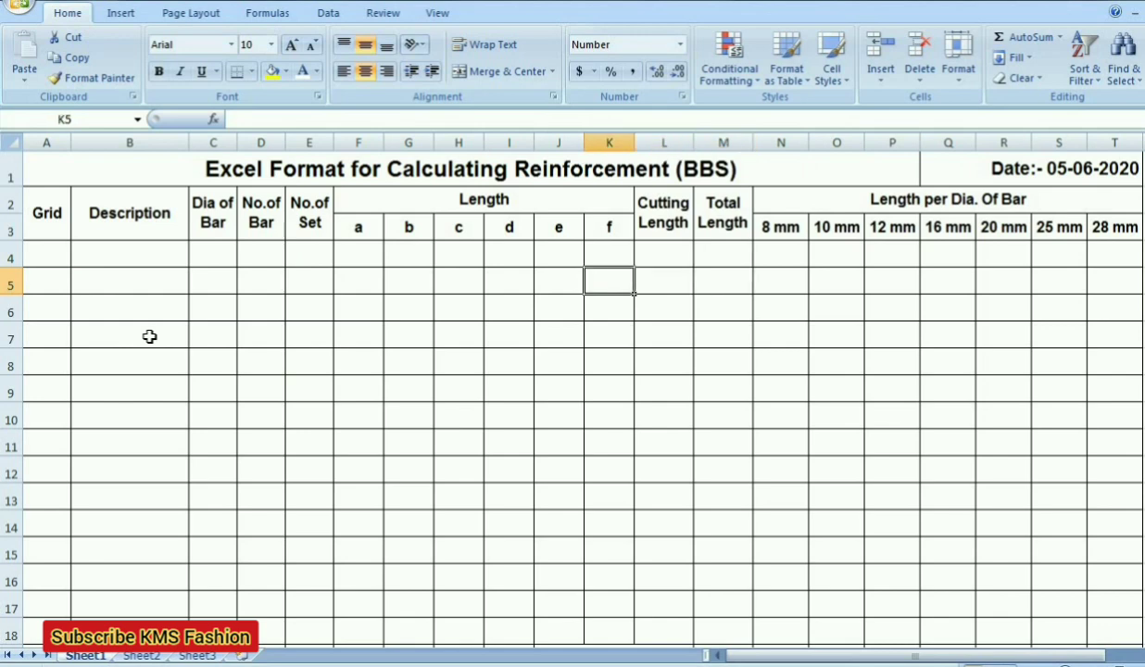
key("Left")
key("Left")
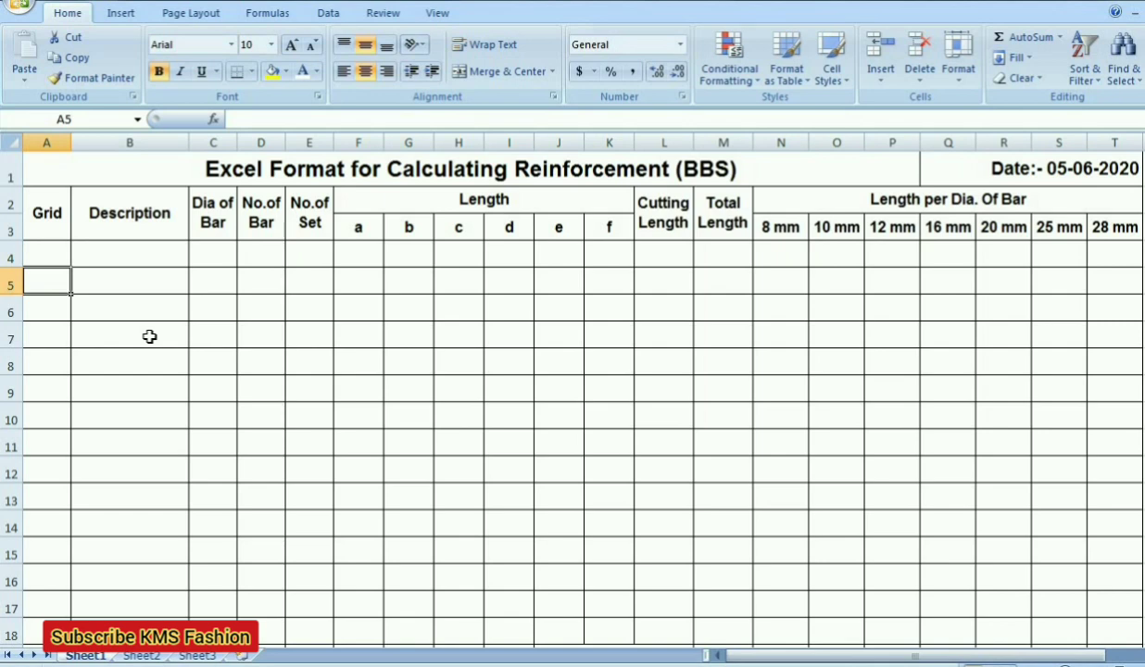
type("(")
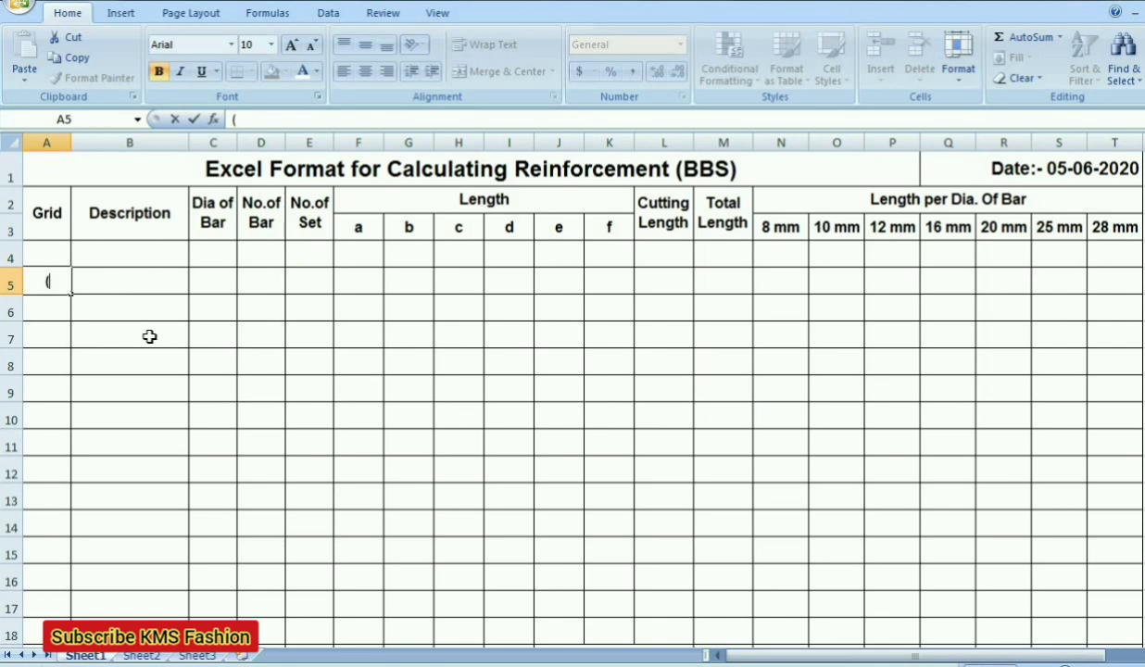
type("X1/Y1)")
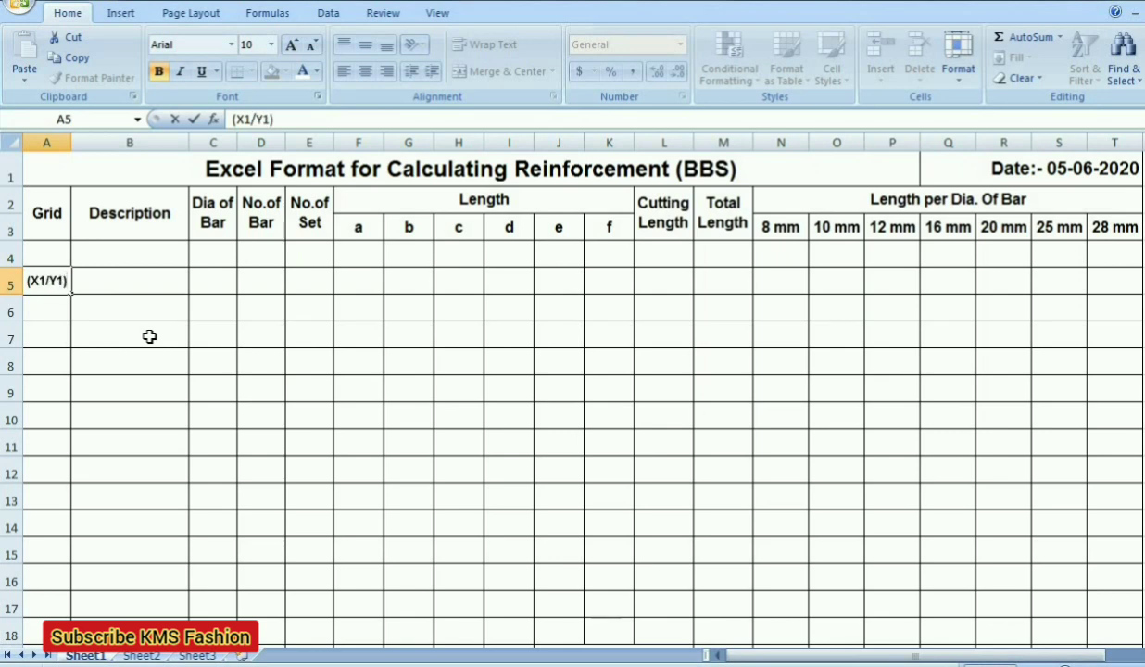
key("Return")
- Enter B1 in the Grid column directly below the (X1/Y1) reference
key("Right")
key("Up")
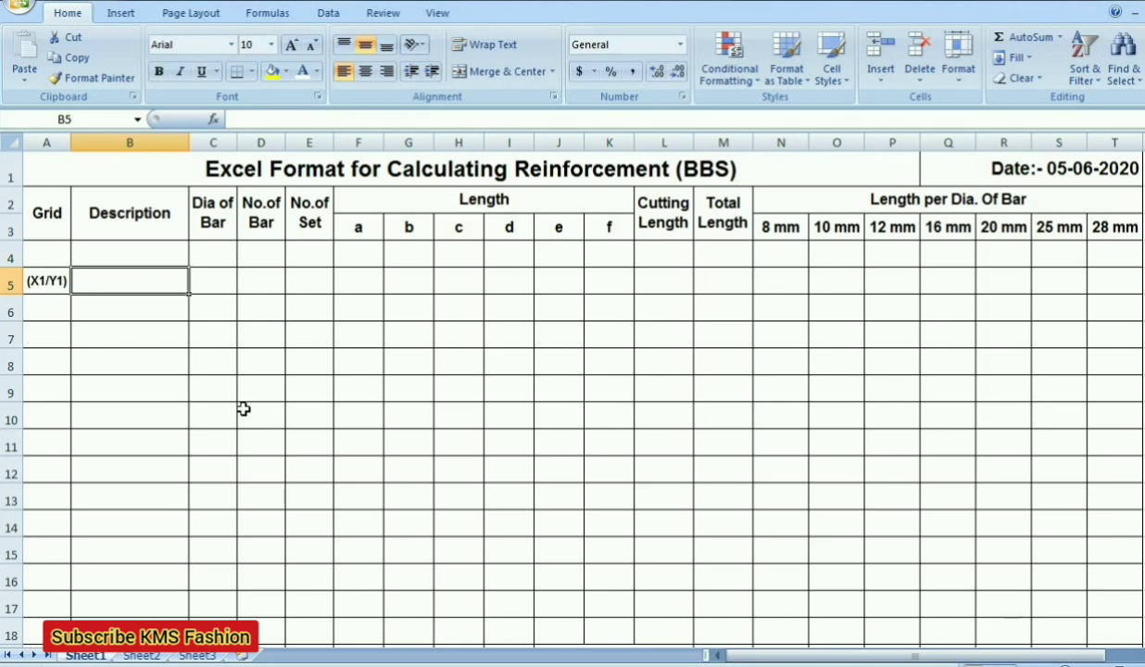
key("Left")
key("Right")
key("Left")
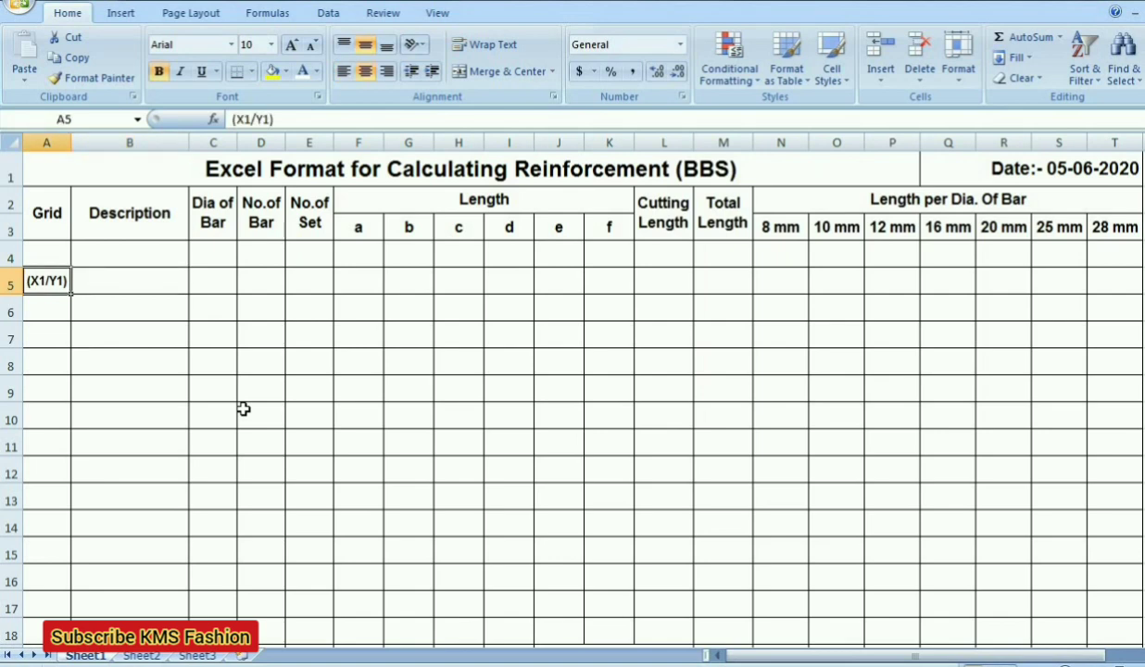
key("Right")
key("Left")
key("Down")
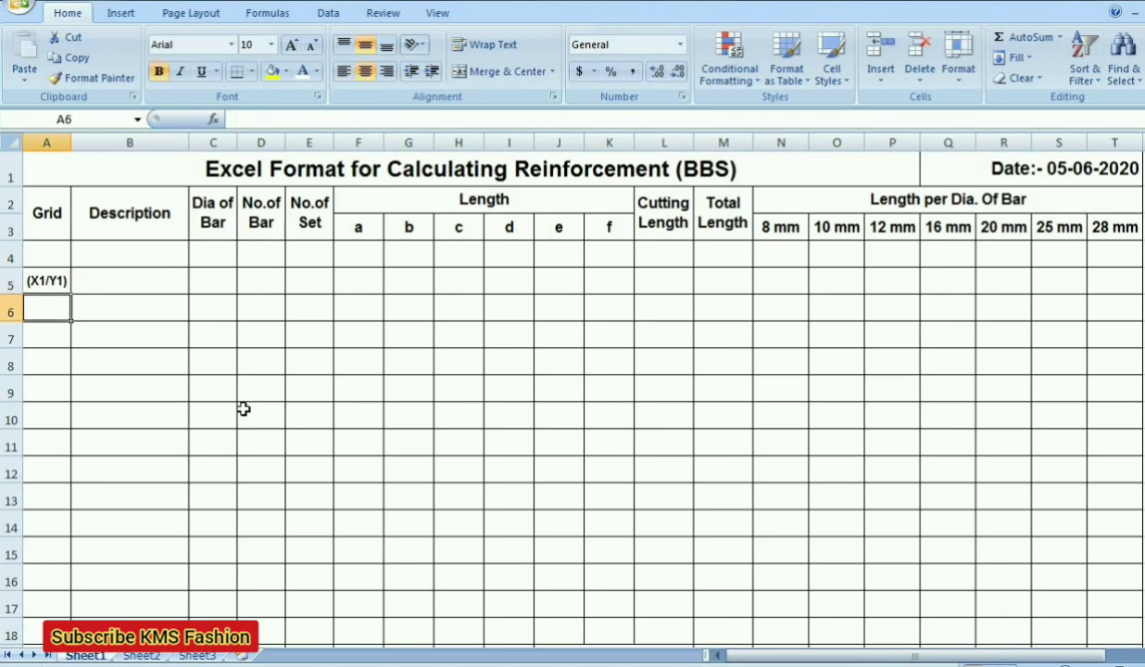
type("B1")
key("Return")
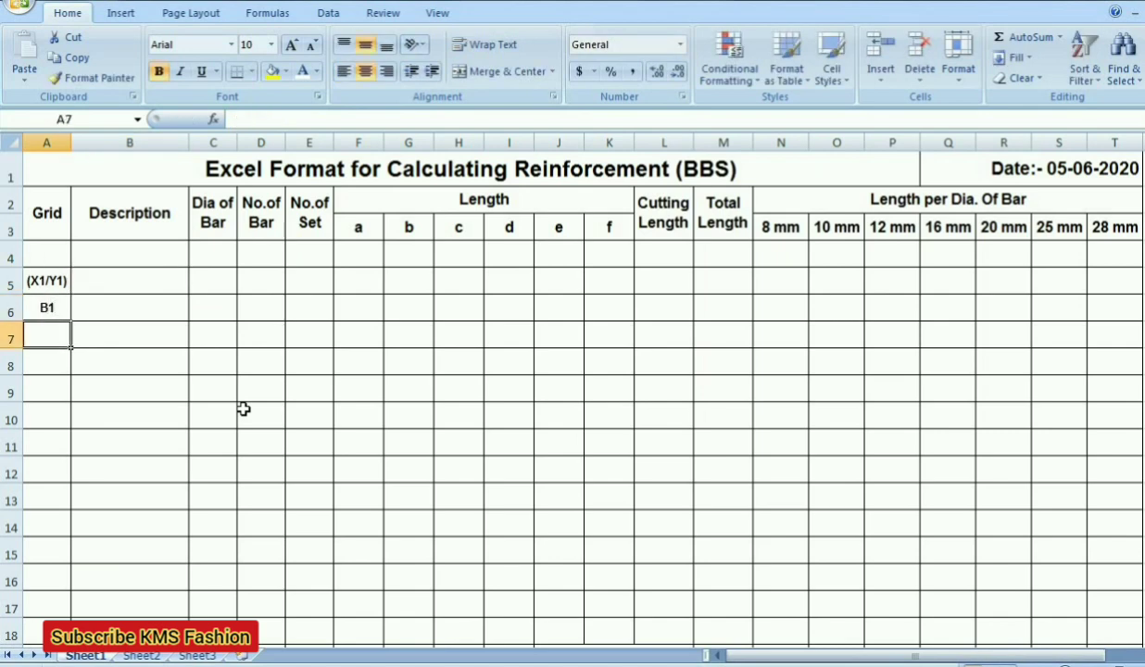
- Review the (X1/Y1) and B1 entries in the Grid column and the cells around them
key("Right")
key("Up")
key("Up")
key("Left")
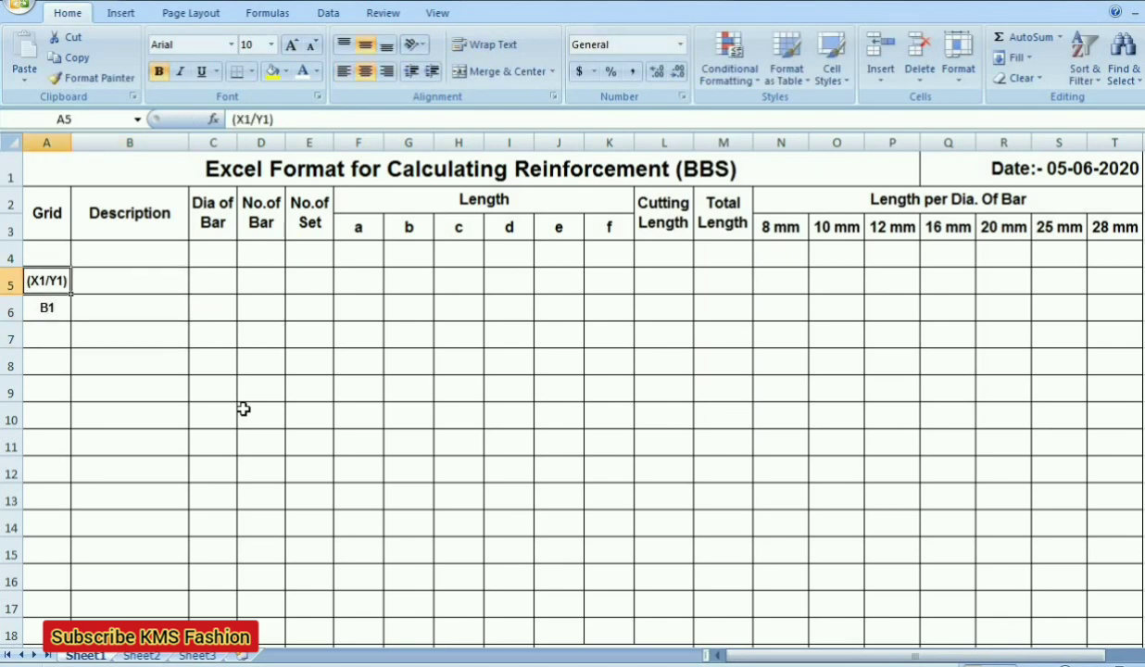
key("Down")
key("Down")
key("Down")
key("Down")
key("Up")
key("Up")
key("Up")
key("Up")
key("Down")
key("Down")
- Fill the Description column with Bottom, Top and Ring in rows 5 to 7
key("Right")
key("Up")
key("Up")
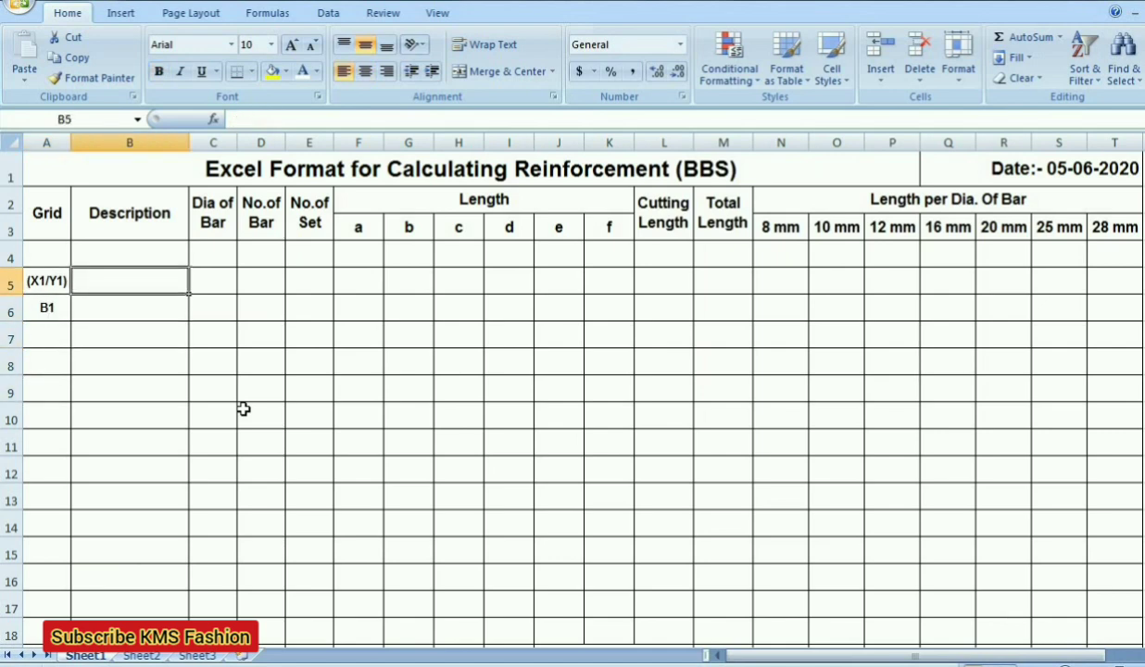
type("Botto")
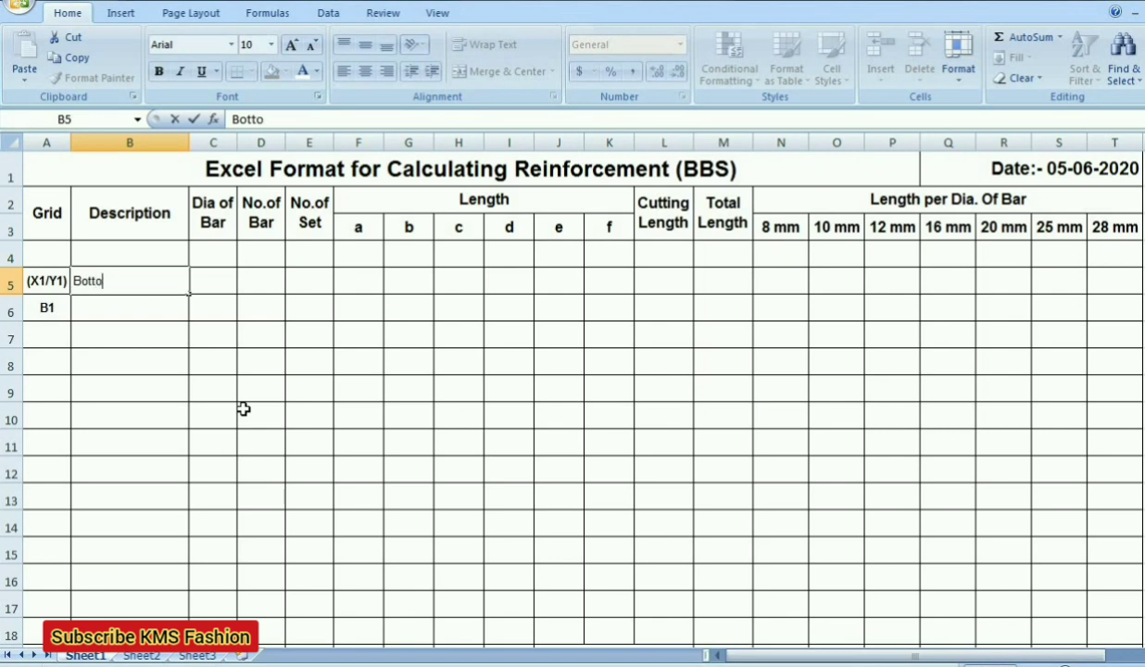
type("m")
key("Return")
type("Top")
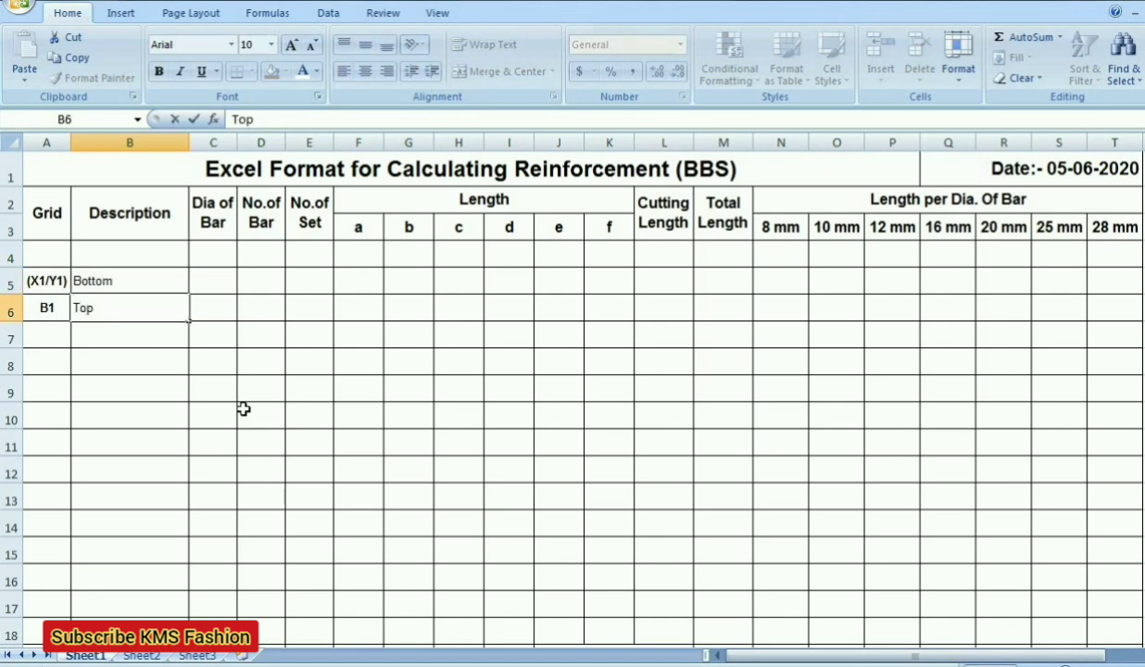
key("Return")
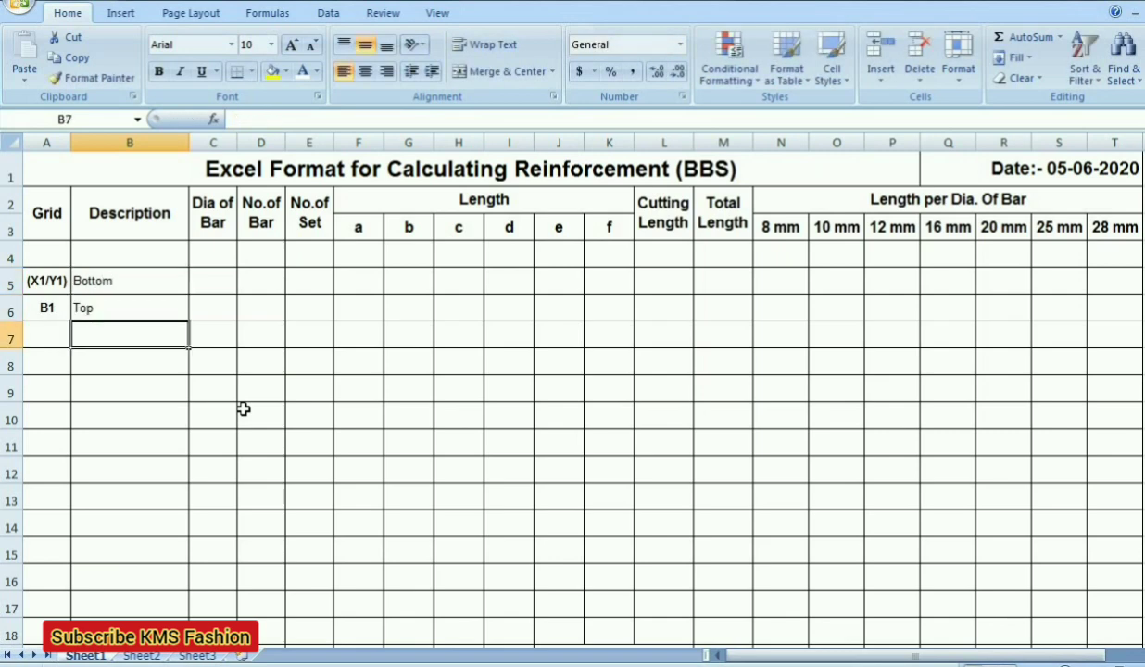
type("Ring")
key("Return")
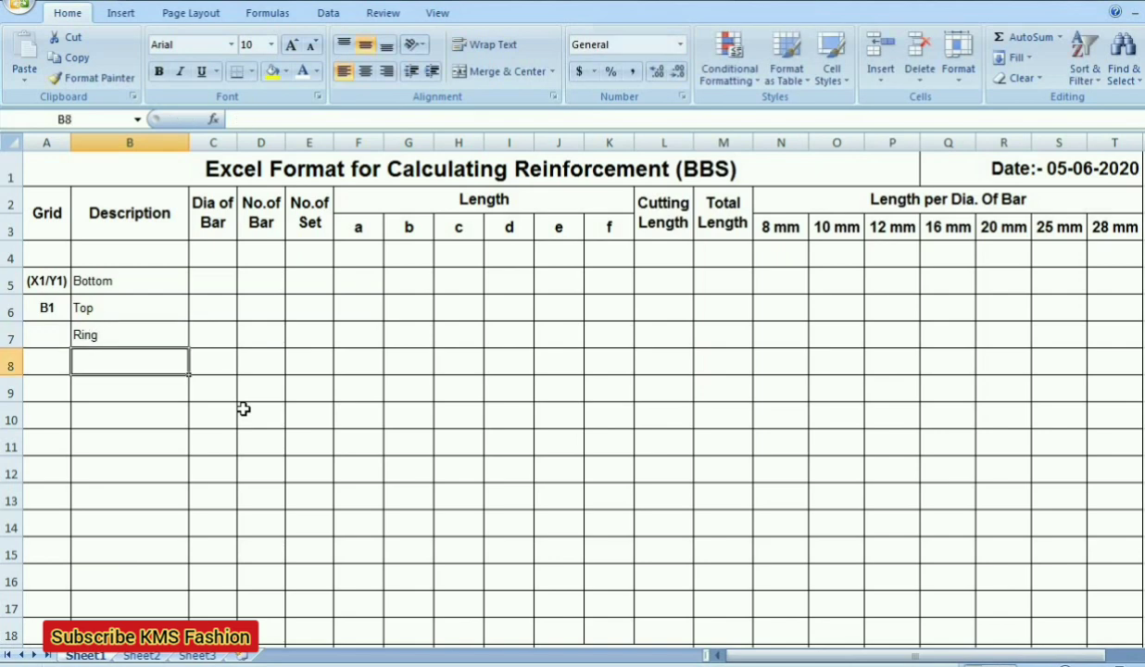
- Extend the Ring description in row 7 to read Ring / Stirrups
key("Up")
key("F2")
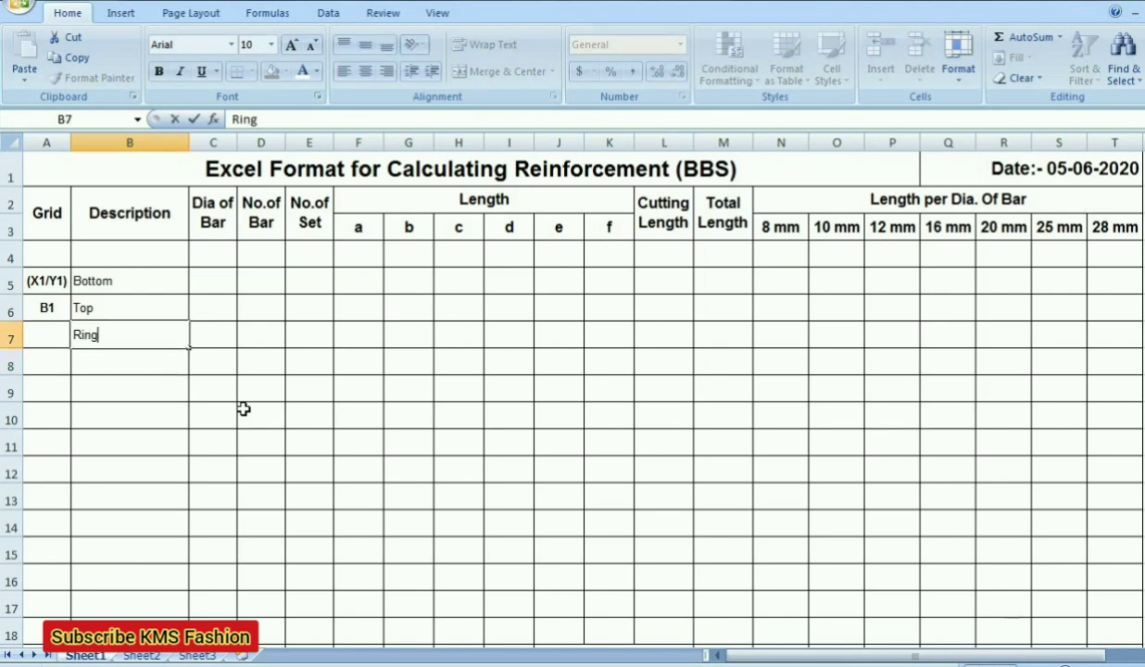
type("/ Stirrups")
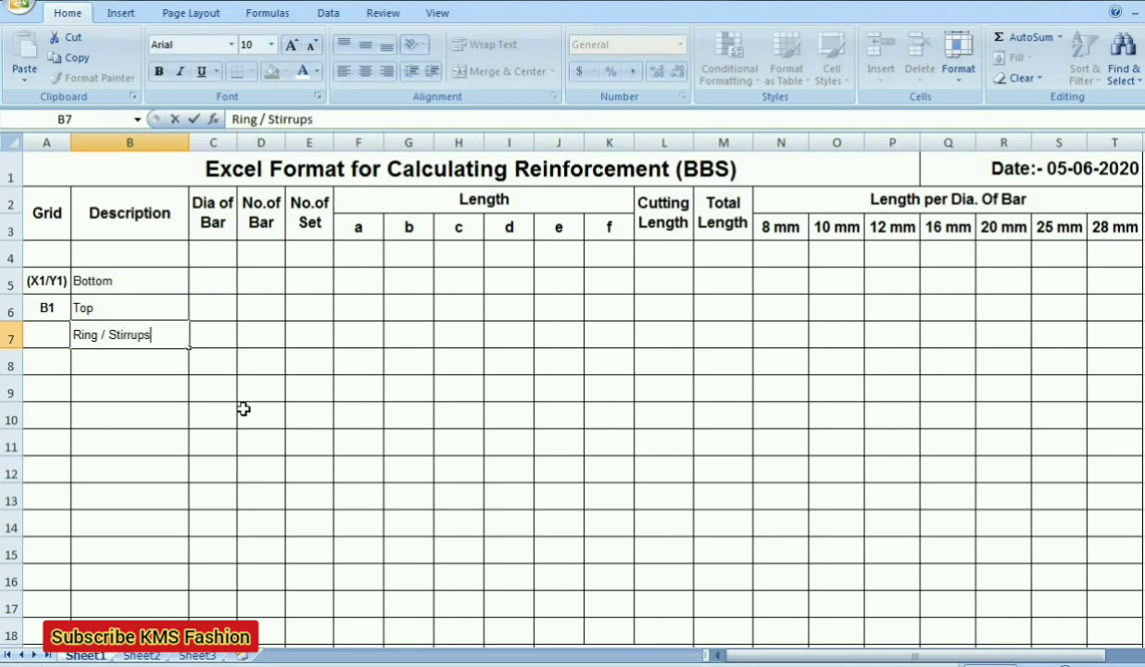
key("Return")
- Enter the bar diameters in the Dia of Bar column: 20 for Bottom, 20 for Top and 8 for Ring / Stirrups
key("Up")
key("Right")
key("Up")
key("Up")
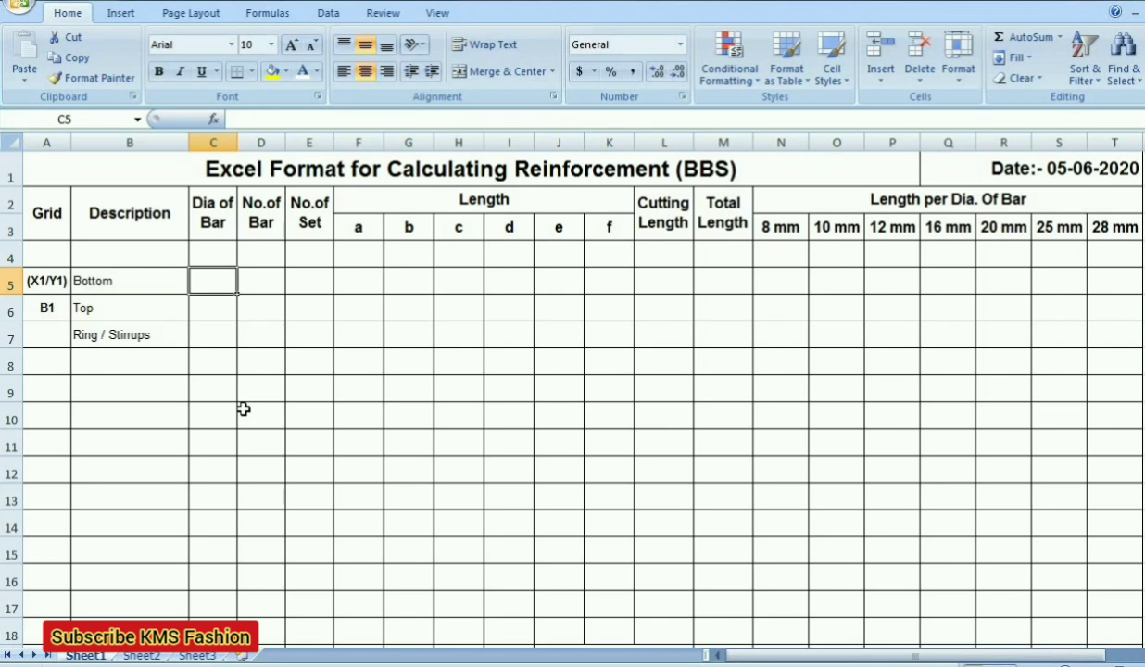
type("20")
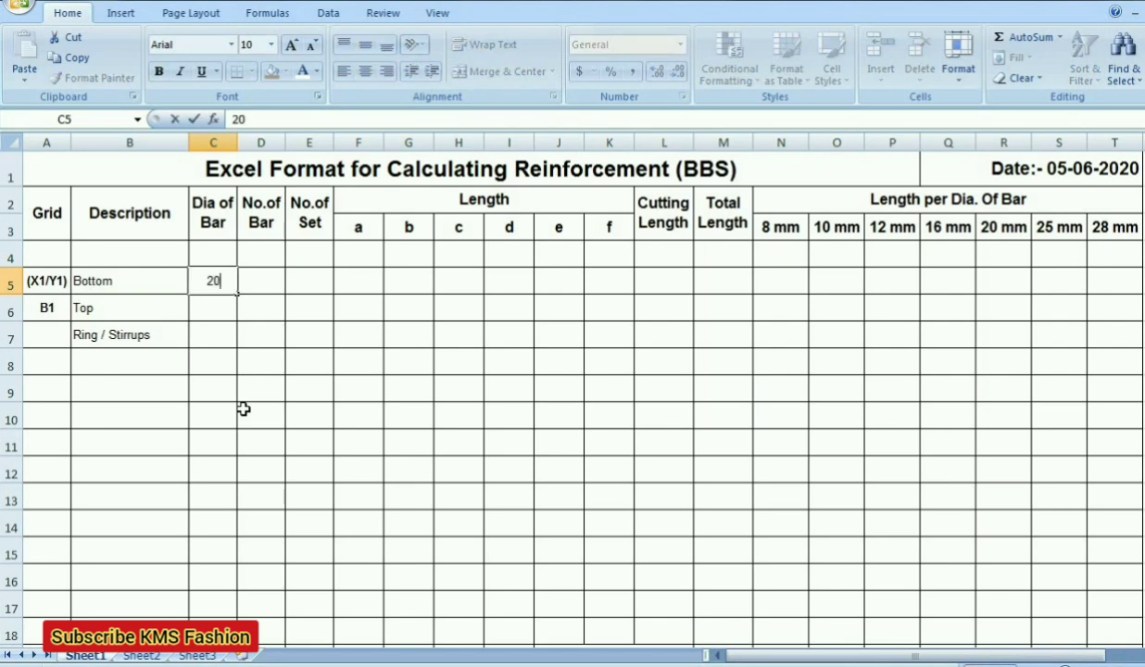
key("Tab")
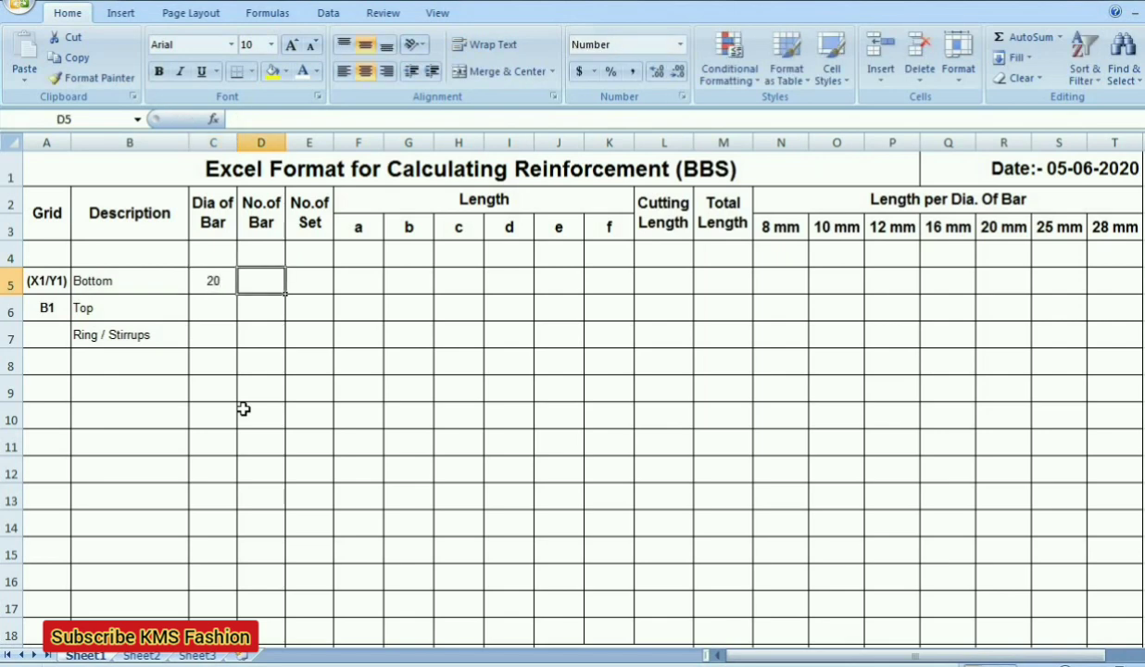
key("Return")
type("20")
key("Return")
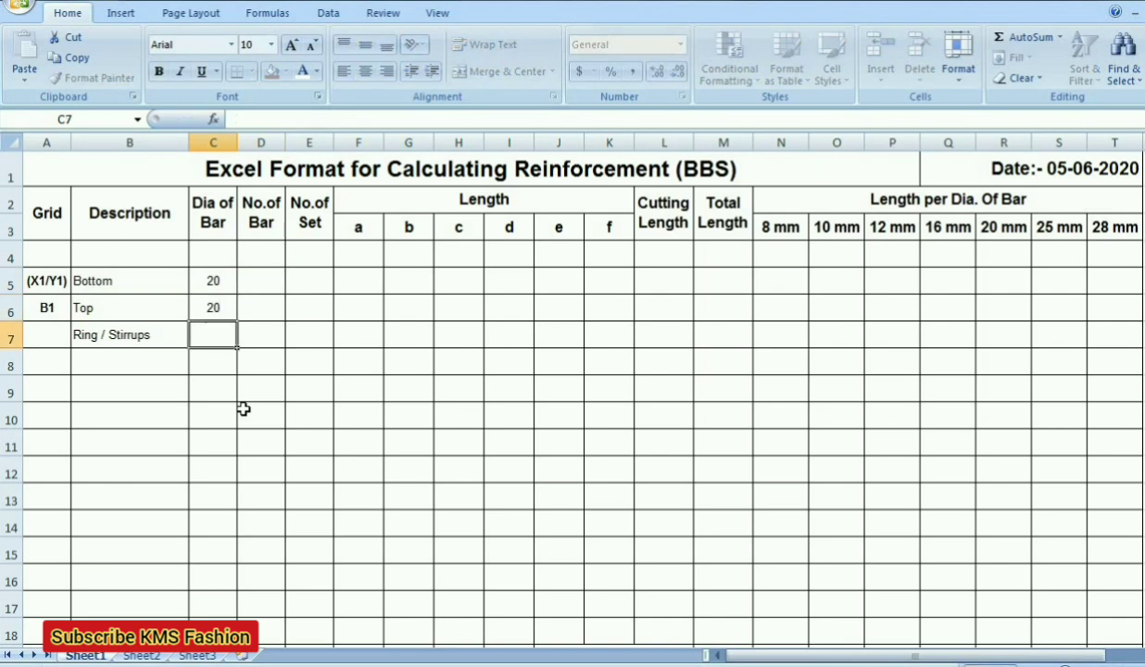
type("8")
key("Return")
- Enter the bar counts in the No.of Bar column: 3 for Bottom, 3 for Top and 15 for Ring / Stirrups
key("Up")
key("Right")
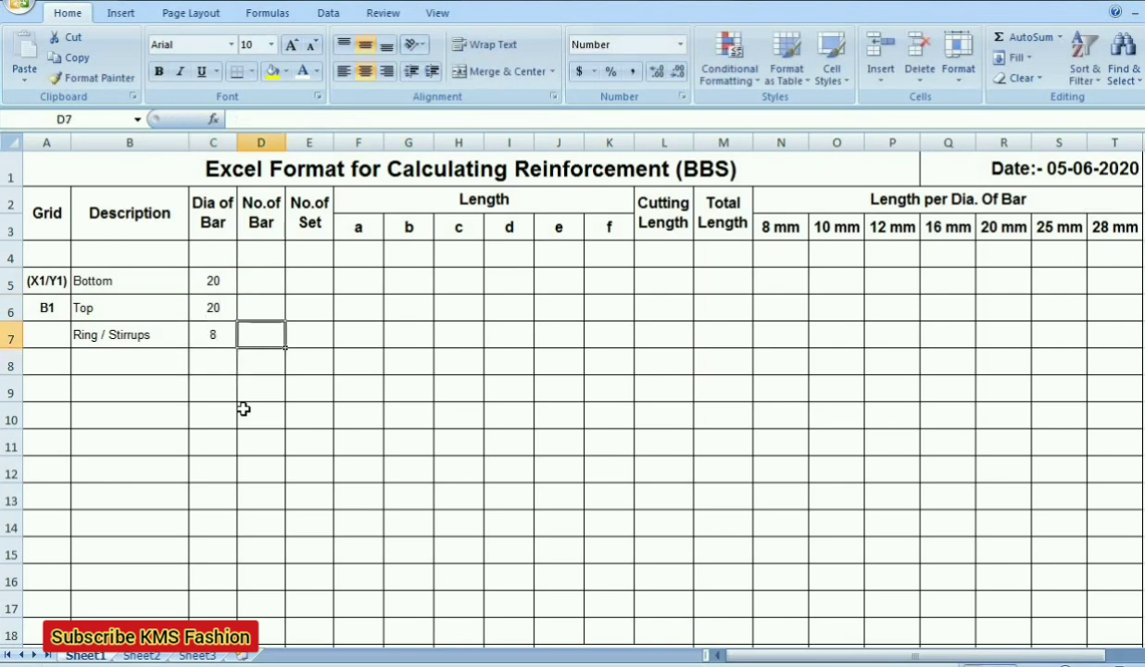
key("Up")
key("Up")
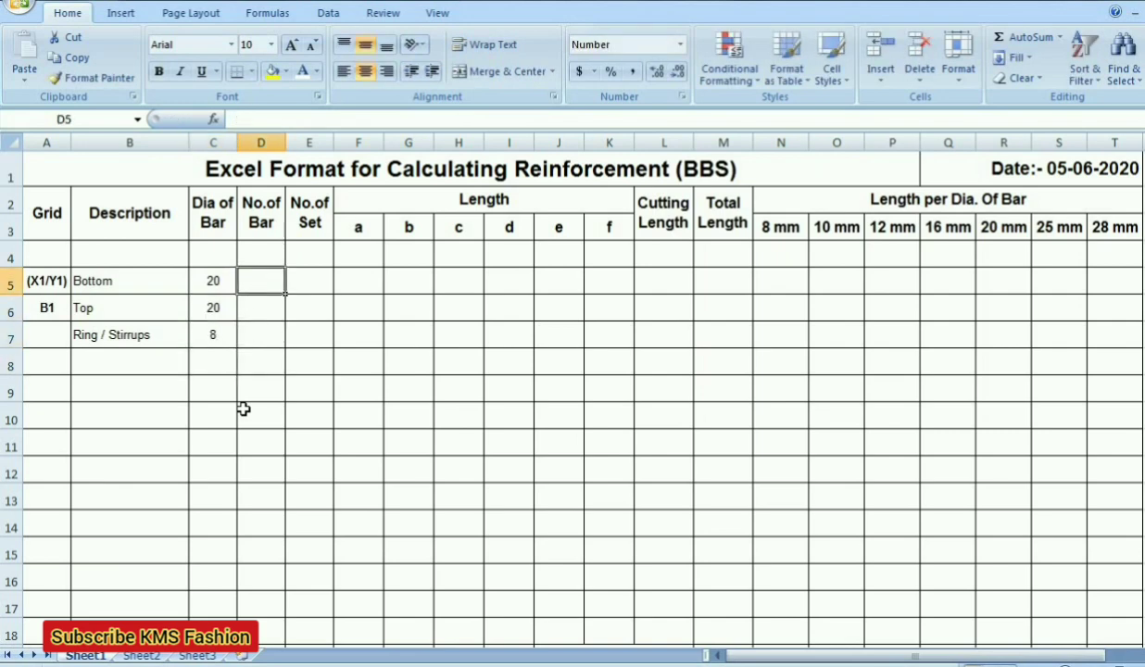
type("3")
key("Return")
type("3")
key("Return")
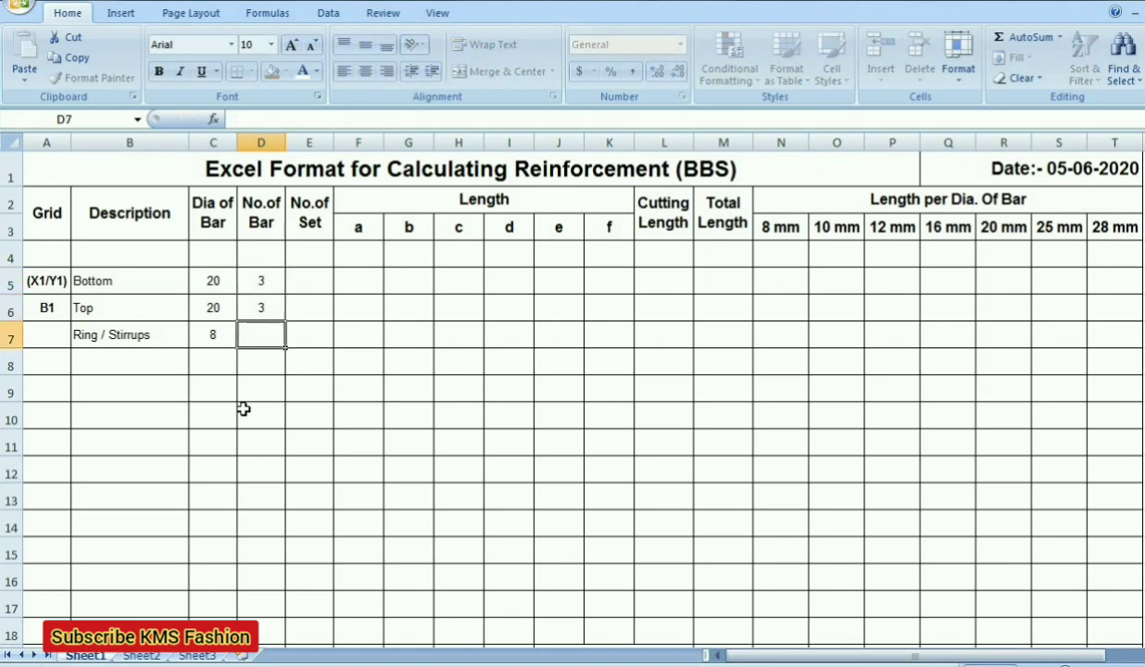
type("15")
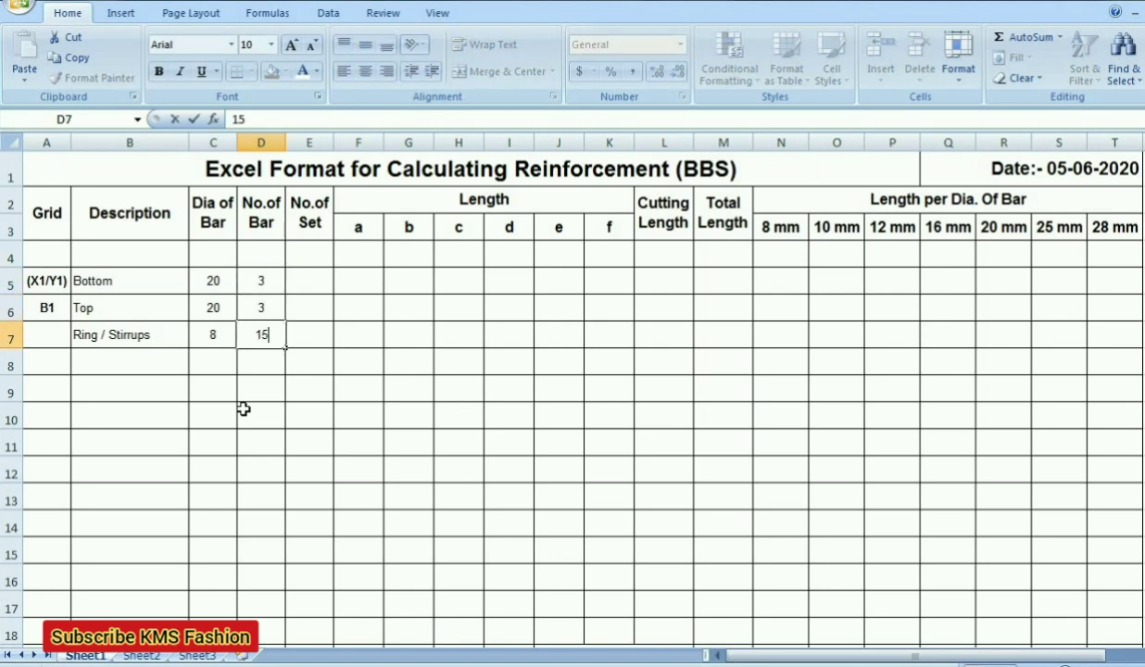
key("Return")
key("Right")
key("Up")
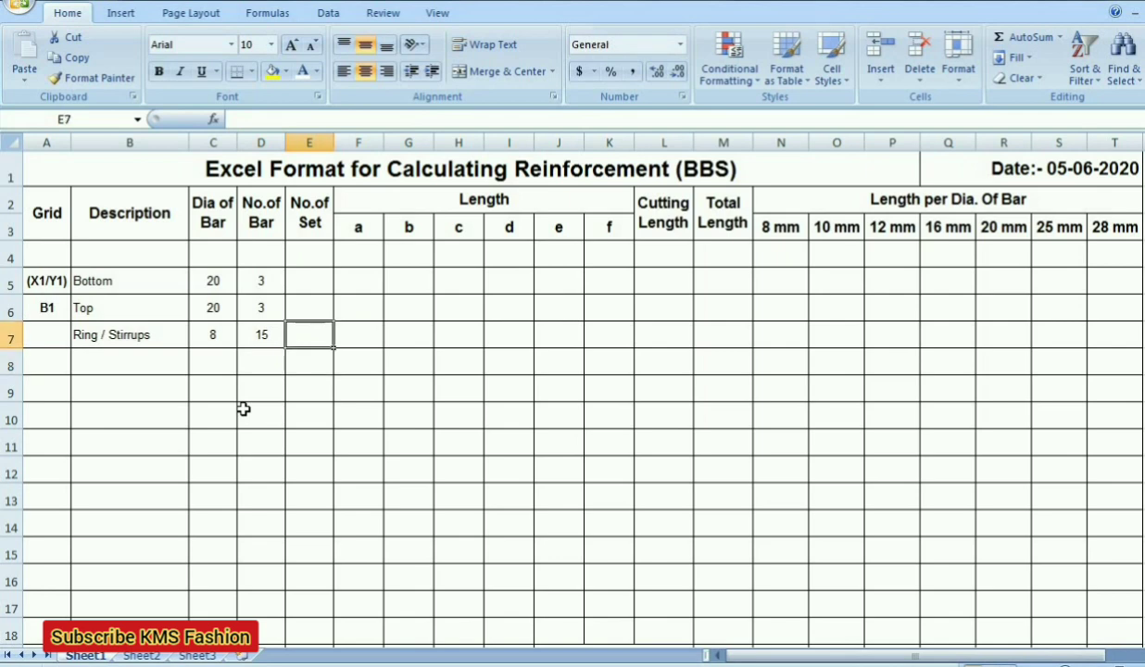
- Enter 1 in the No.of Set column for the Bottom, Top and Ring / Stirrups rows
key("Left")
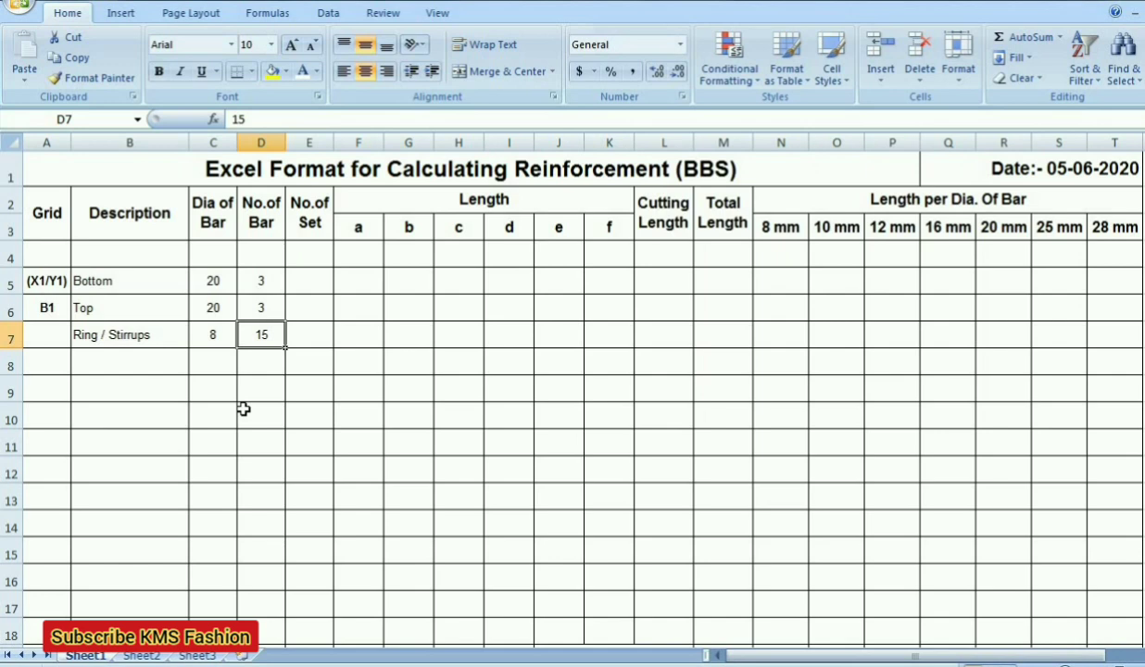
key("Right")
key("Up")
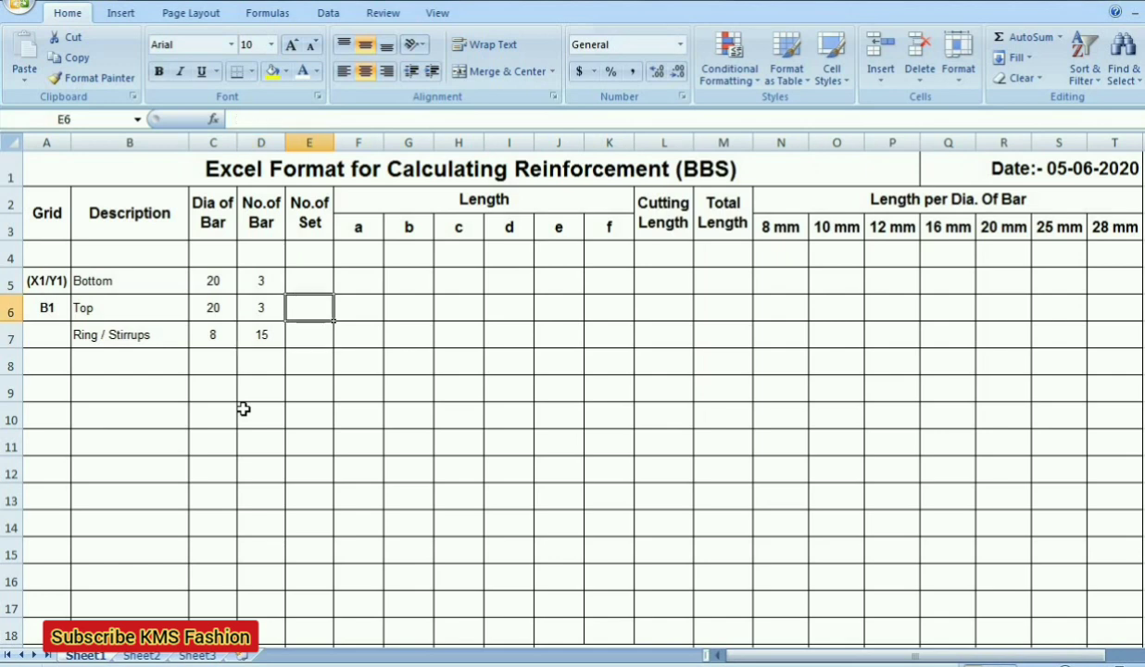
key("Up")
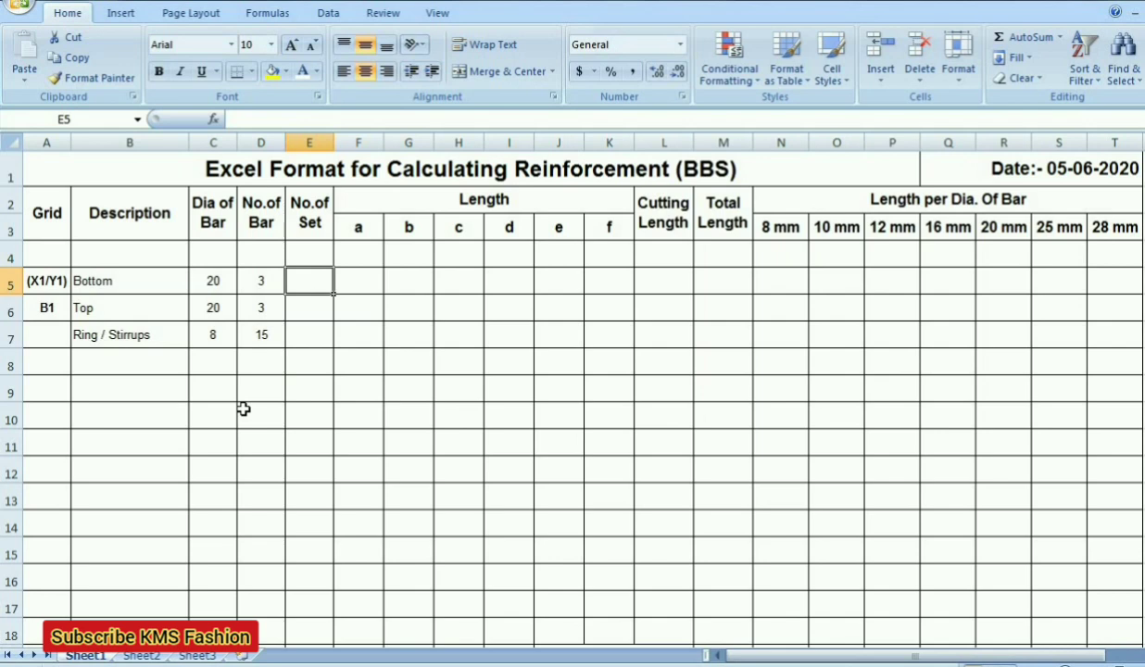
type("1")
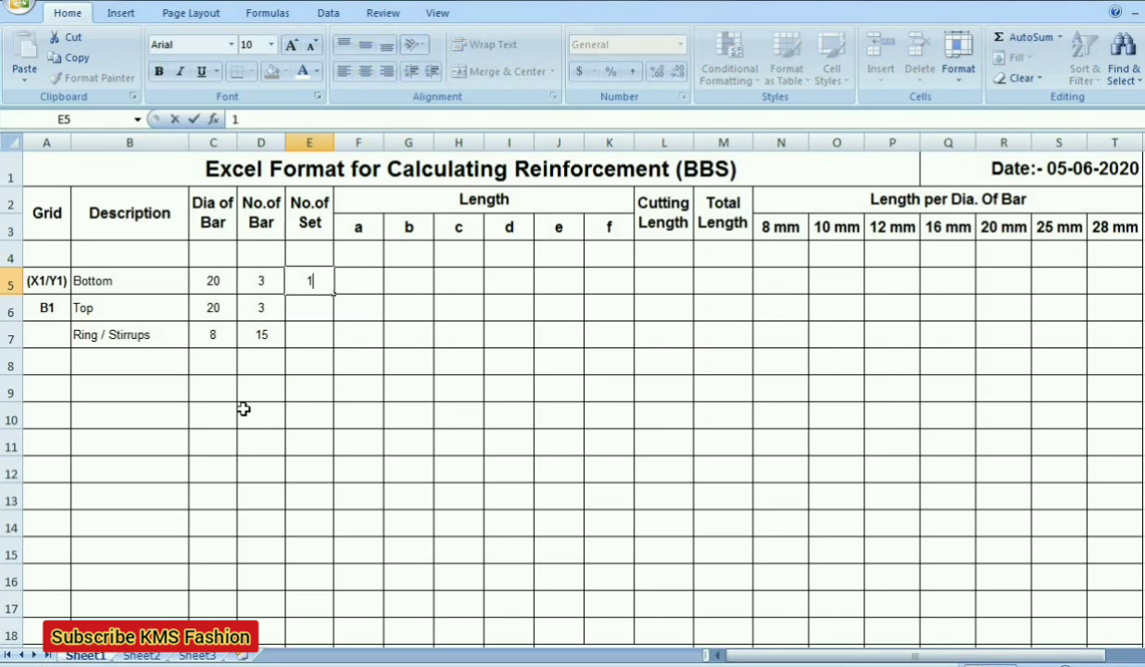
key("Return")
type("1")
key("Return")
type("1")
key("Return")
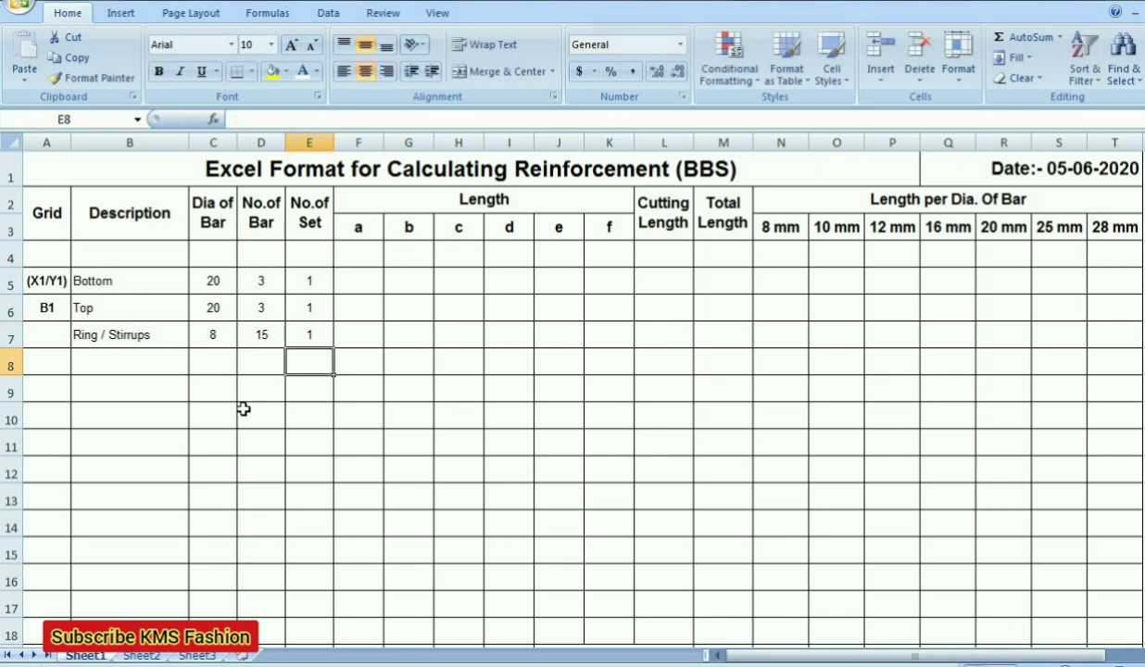
- Check the B1 grid entry against the set numbers in rows 5 to 7
key("Down")
key("Left")
key("Left")
key("Left")
key("Left")
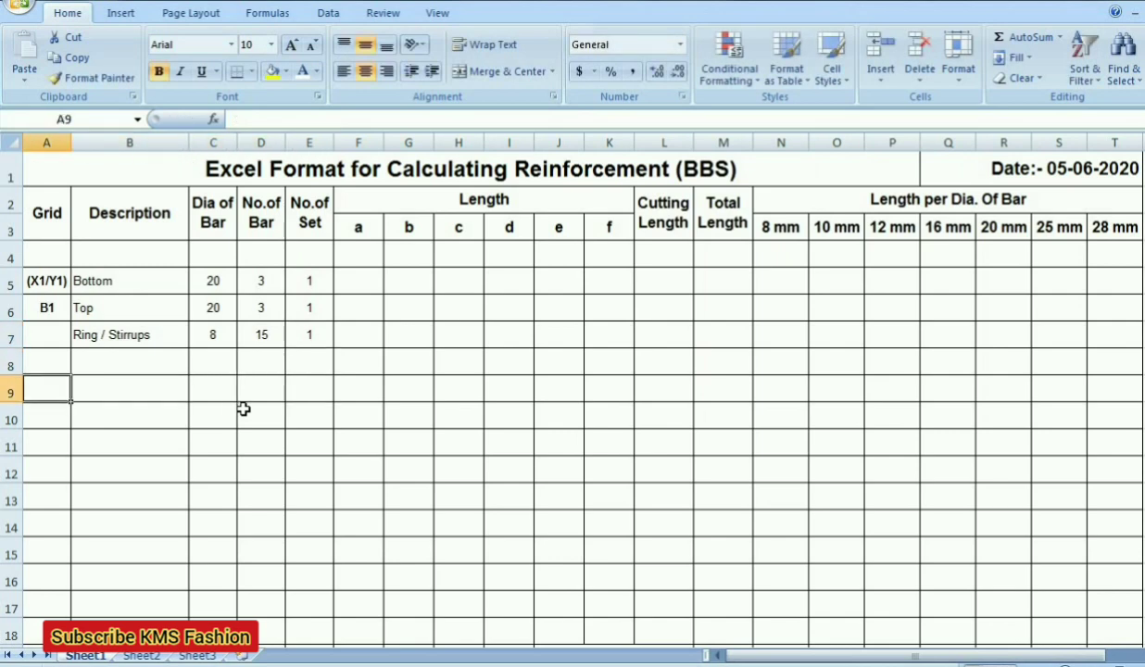
key("Up")
key("Up")
key("Up")
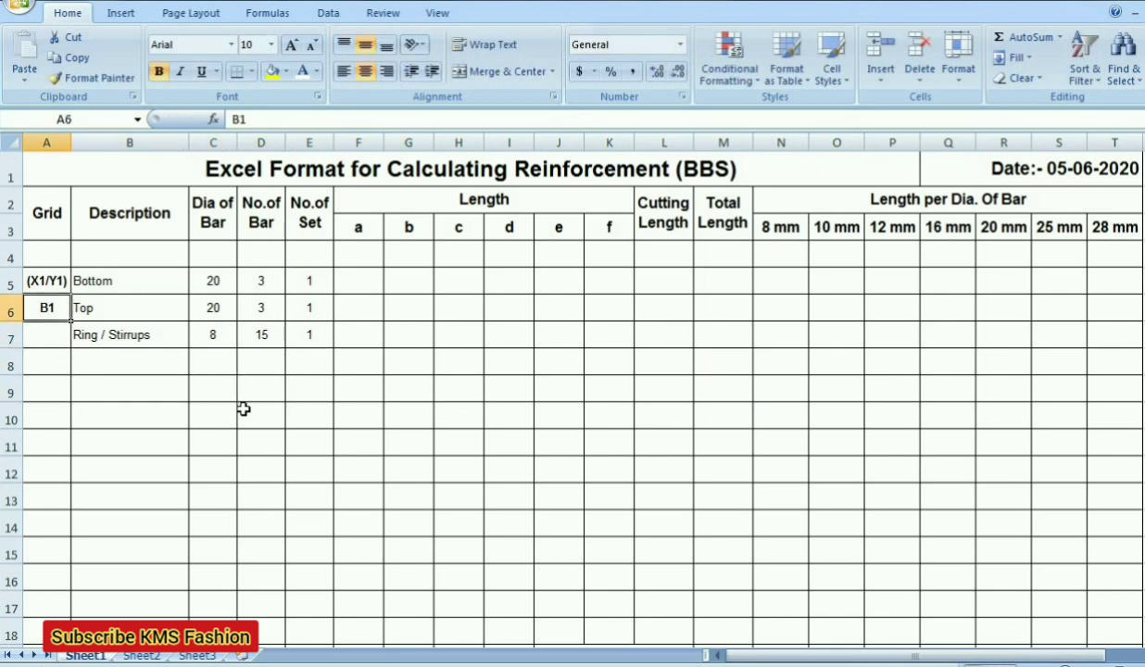
key("Right")
key("Right")
key("Right")
key("Right")
key("Up")
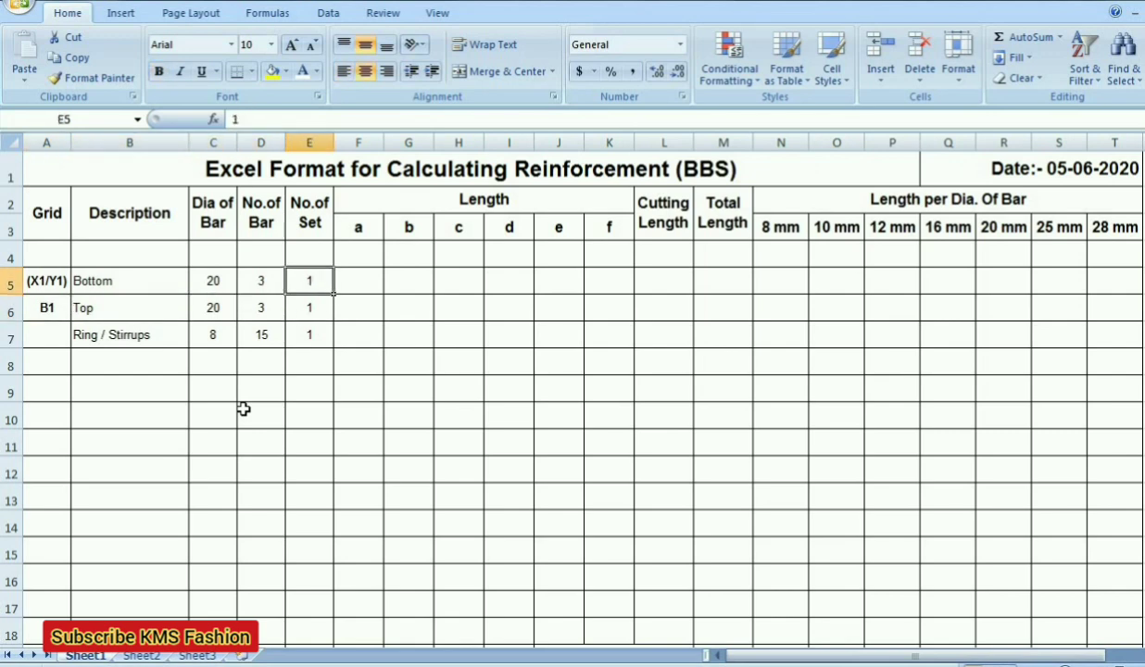
key("Down")
key("Down")
- Enter the Bottom bar's lengths in row 5: 0.3 for a, 5 for b and 0.3 for c
key("Right")
key("Up")
key("Up")
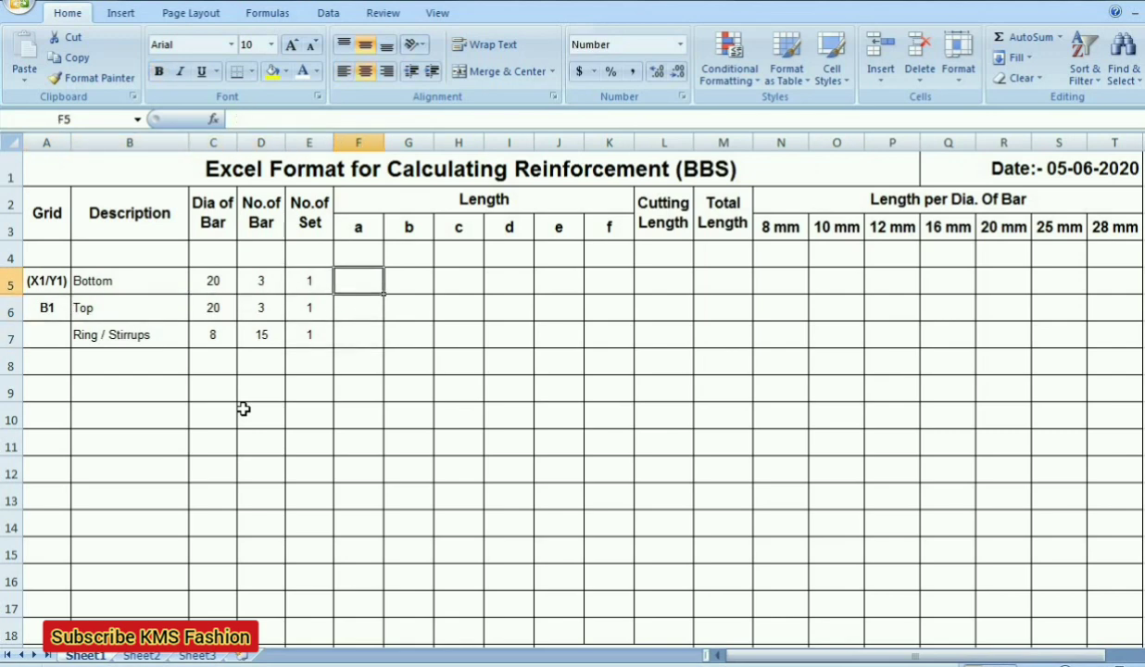
type("0.3")
key("Right")
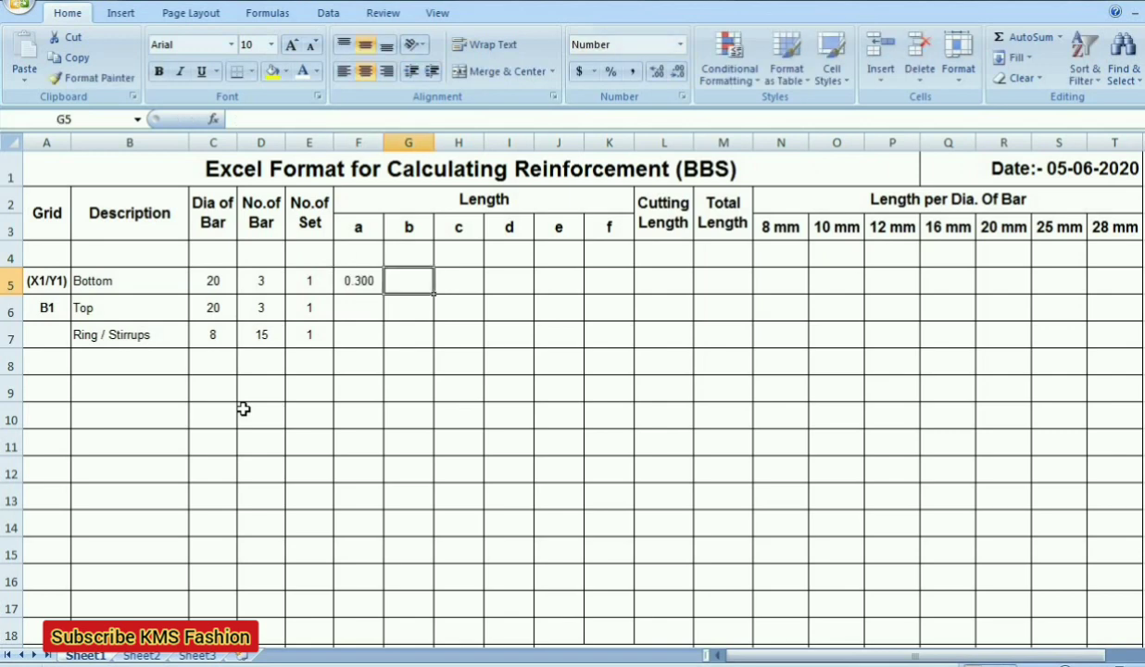
key("Right")
type("0.3")
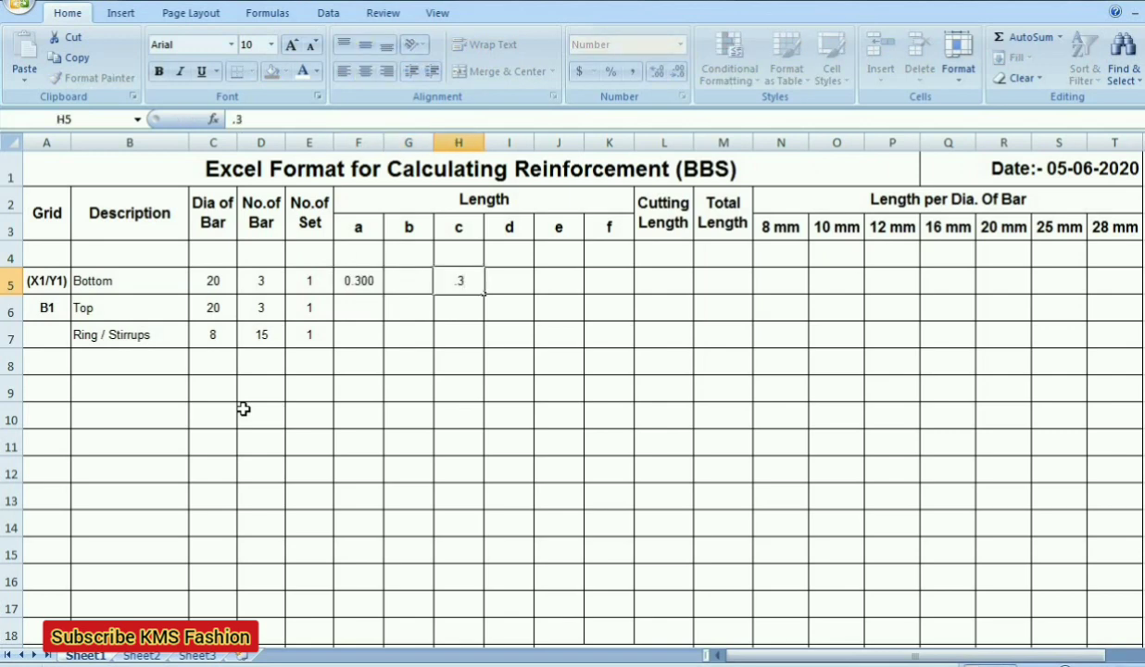
key("Left")
type("5")
key("Return")
key("Up")
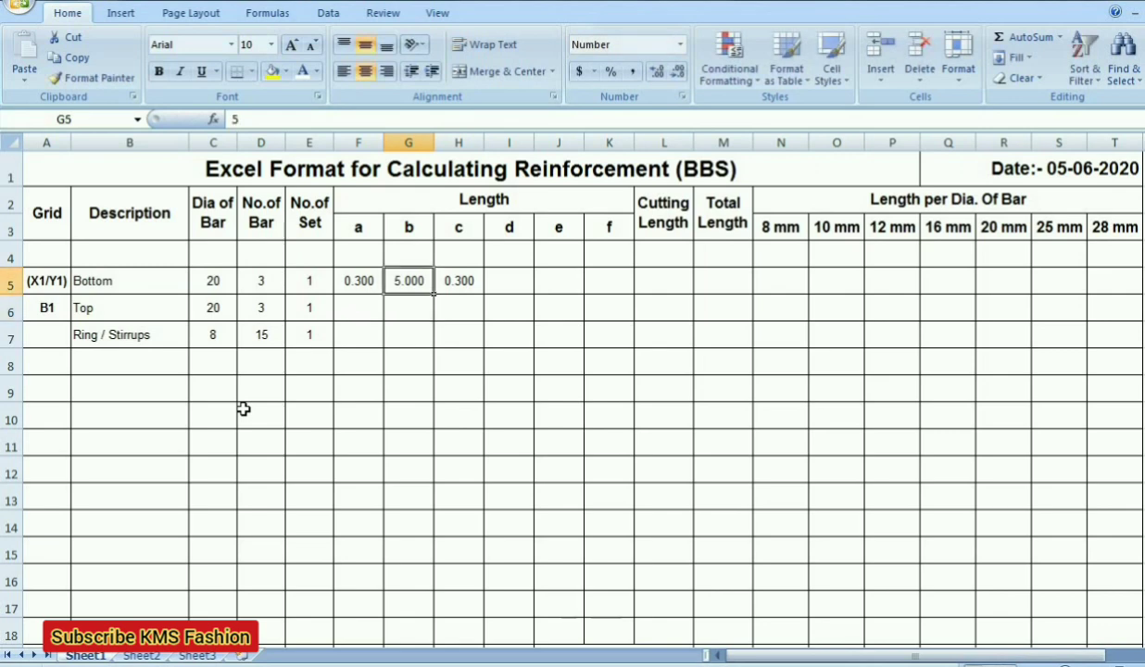
- Copy the Bottom bar's a, b and c lengths into the Top row
key("Left")
key("shift+Right")
key("shift+Right")
key("ctrl+c")
key("Down")
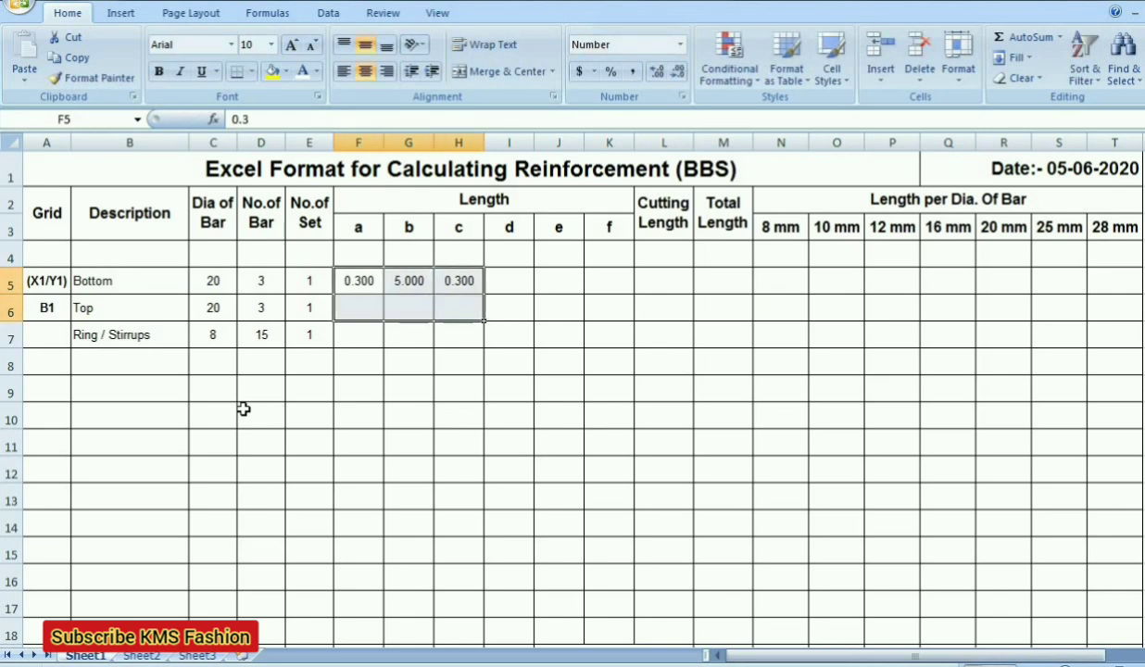
key("ctrl+v")
key("Return")
key("Down")
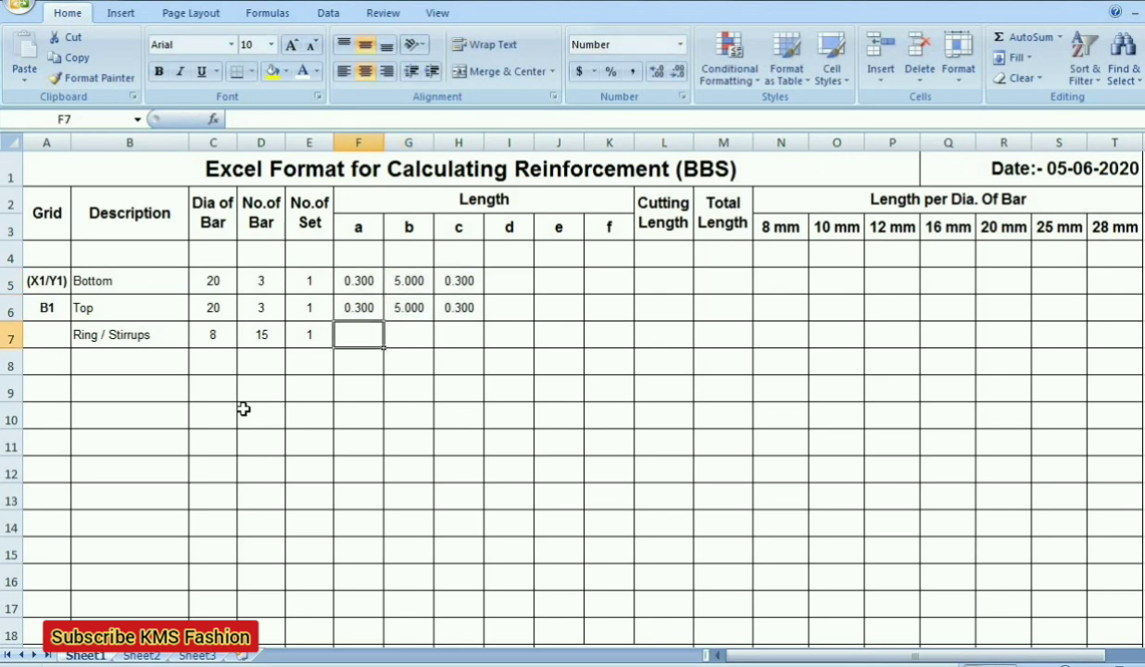
- Enter the Ring / Stirrups lengths in row 7: .08 for a, .23 for each of b to e, and .08 for f
type(".08")
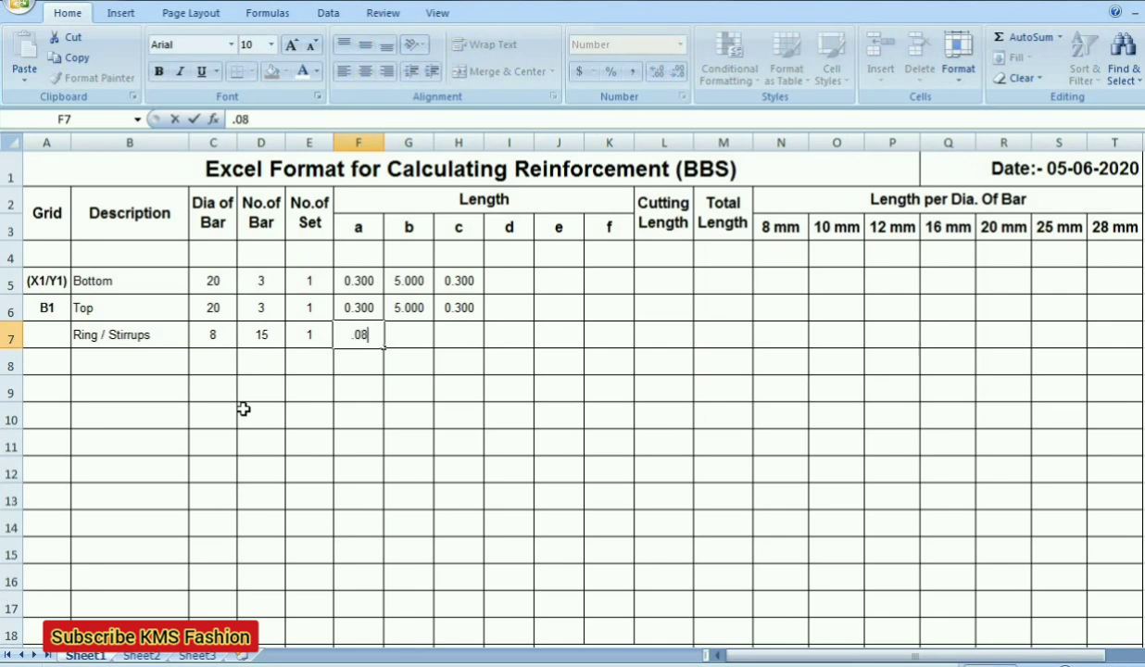
key("Tab")
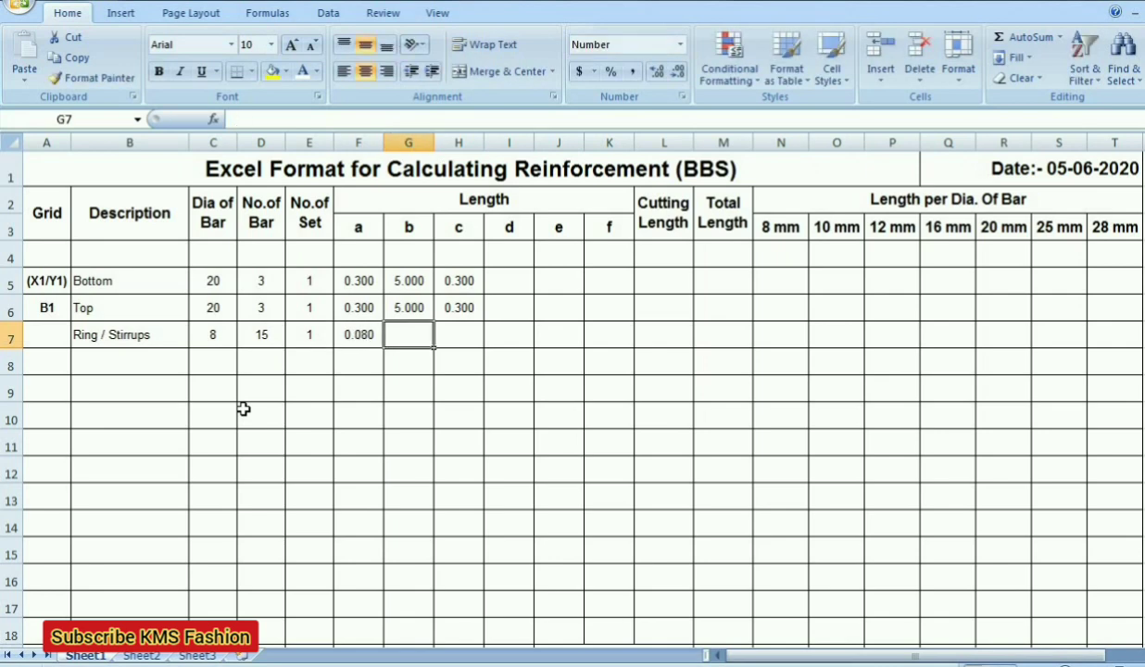
type(".23")
key("Tab")
type(".23")
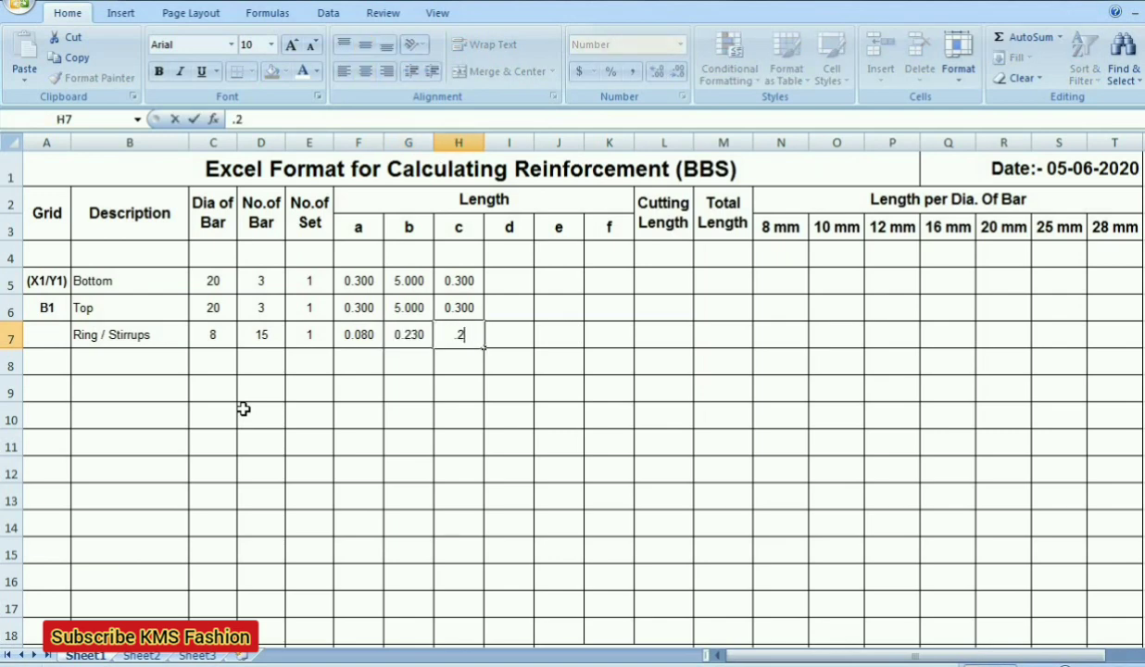
key("Tab")
type(".23")
key("Tab")
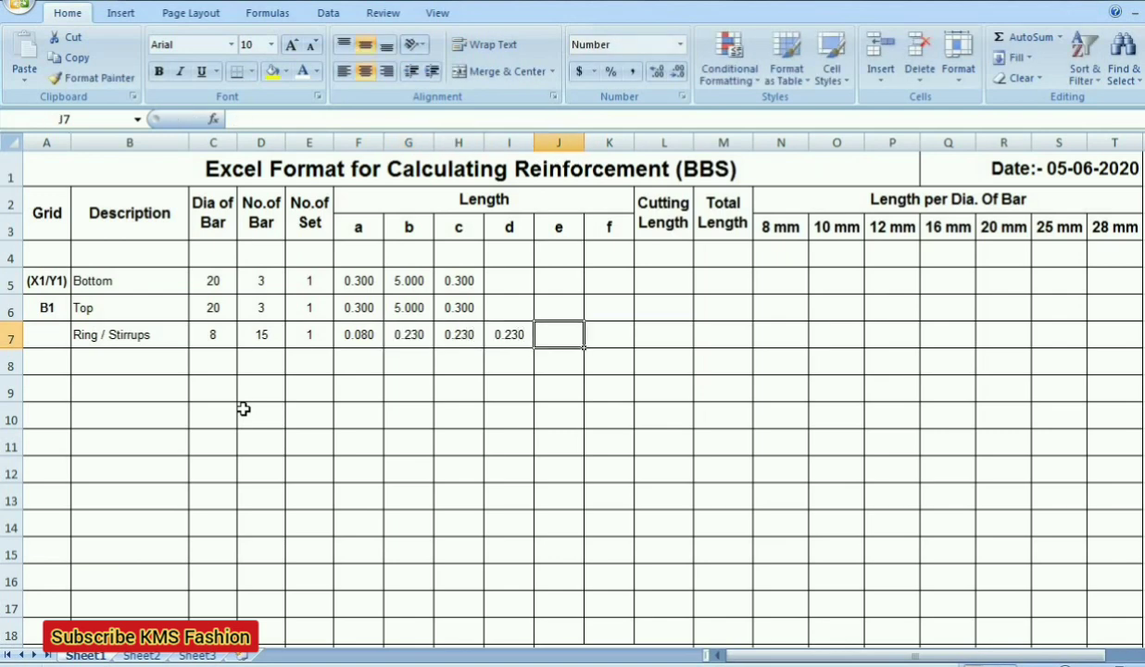
type(".23")
key("Tab")
type(".08")
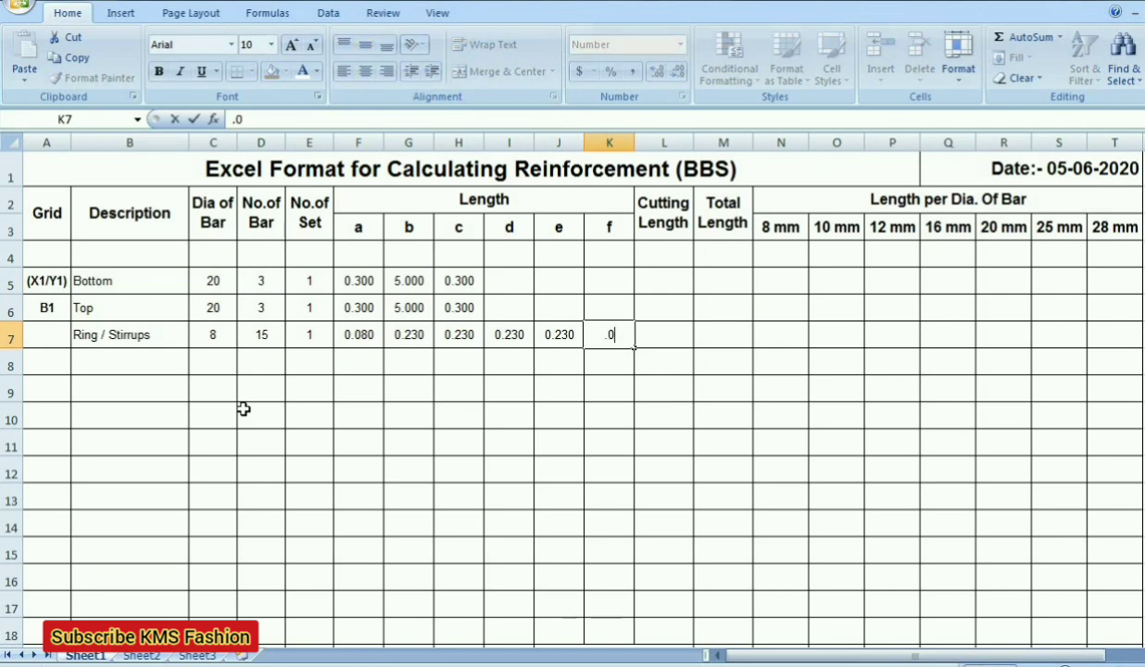
key("Return")
- Calculate the Bottom bar's cutting length in L5 with the formula =SUM(F5:K5)
key("Up")
key("Up")
key("Up")
key("Right")
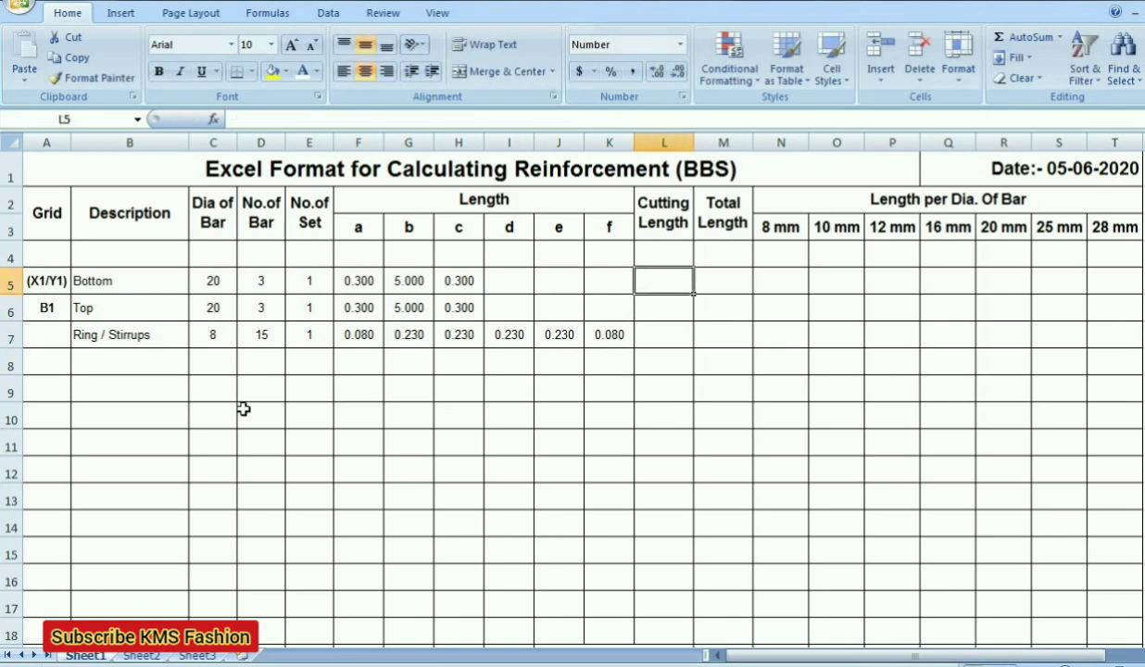
left_click(121, 273)
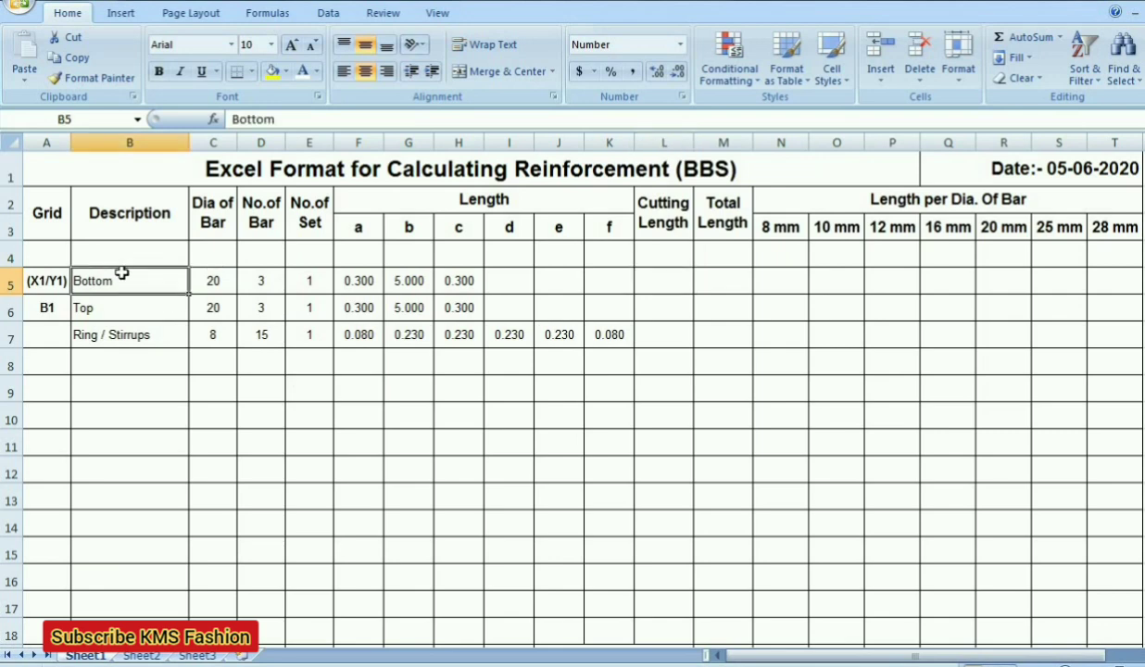
left_click_drag(38, 281, 612, 343)
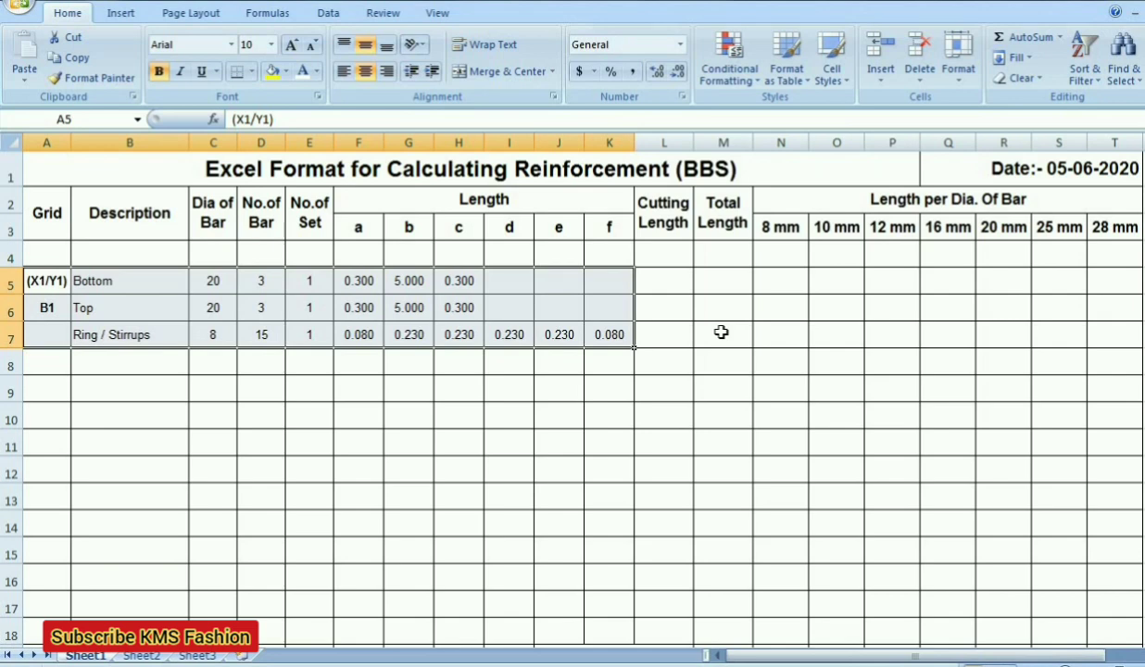
left_click(661, 279)
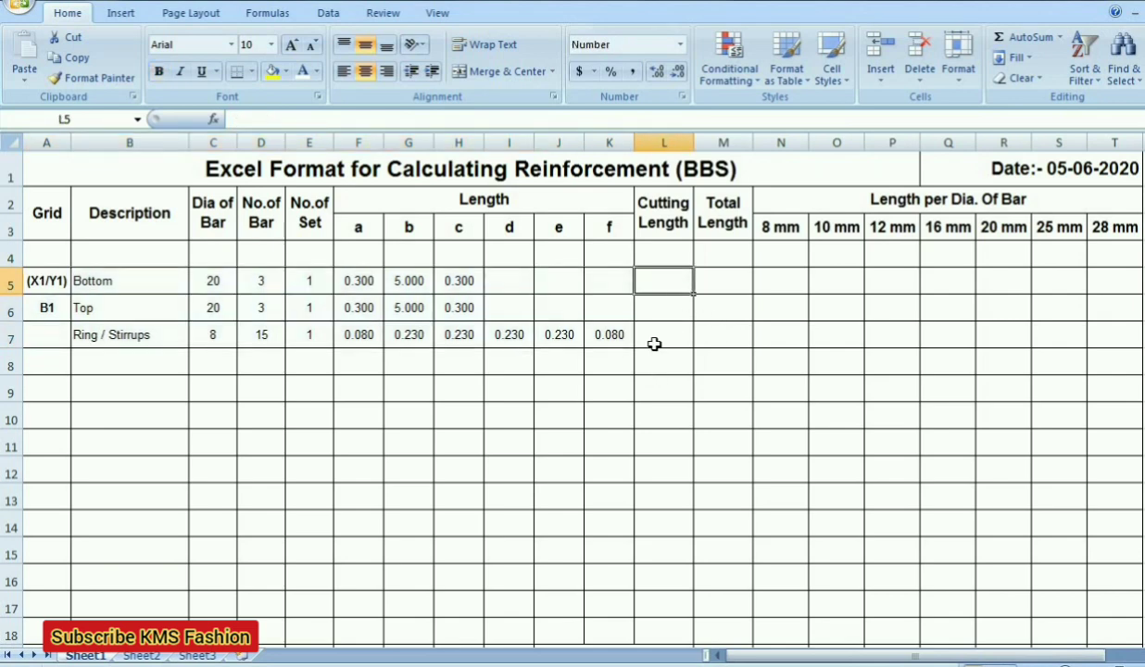
type("=")
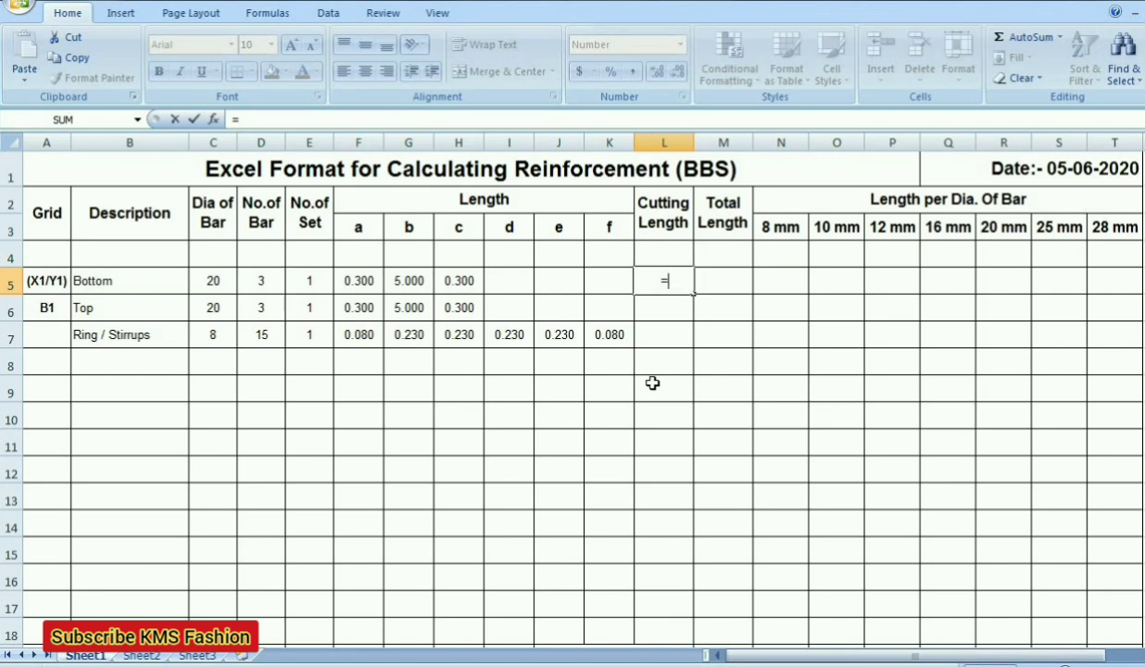
type("sum")
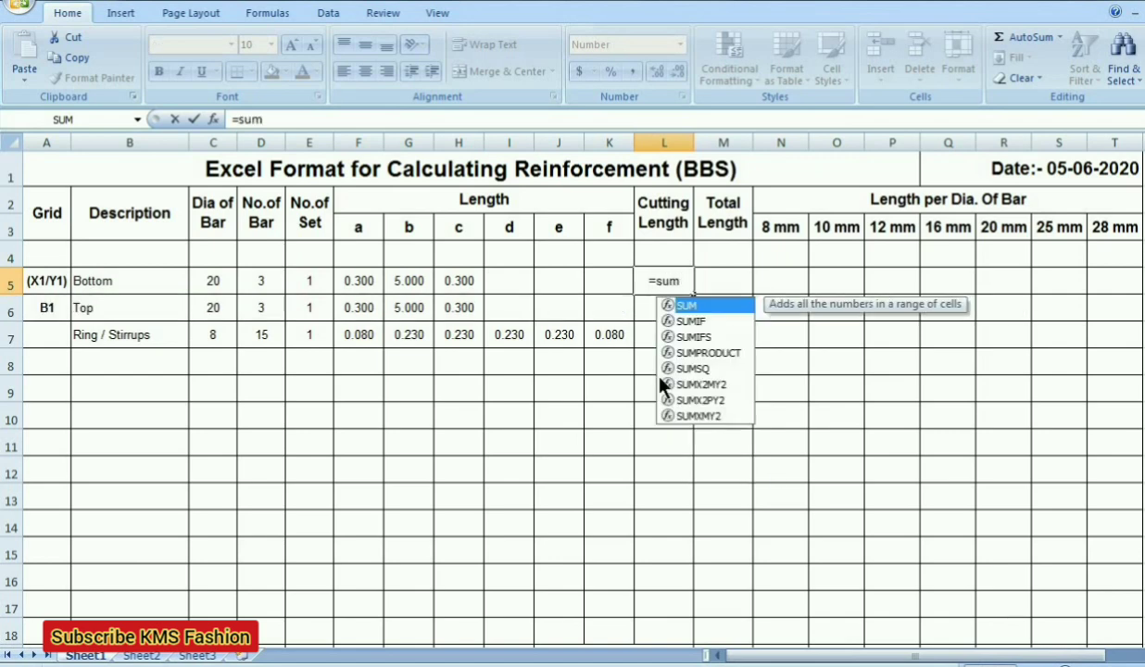
double_click(701, 316)
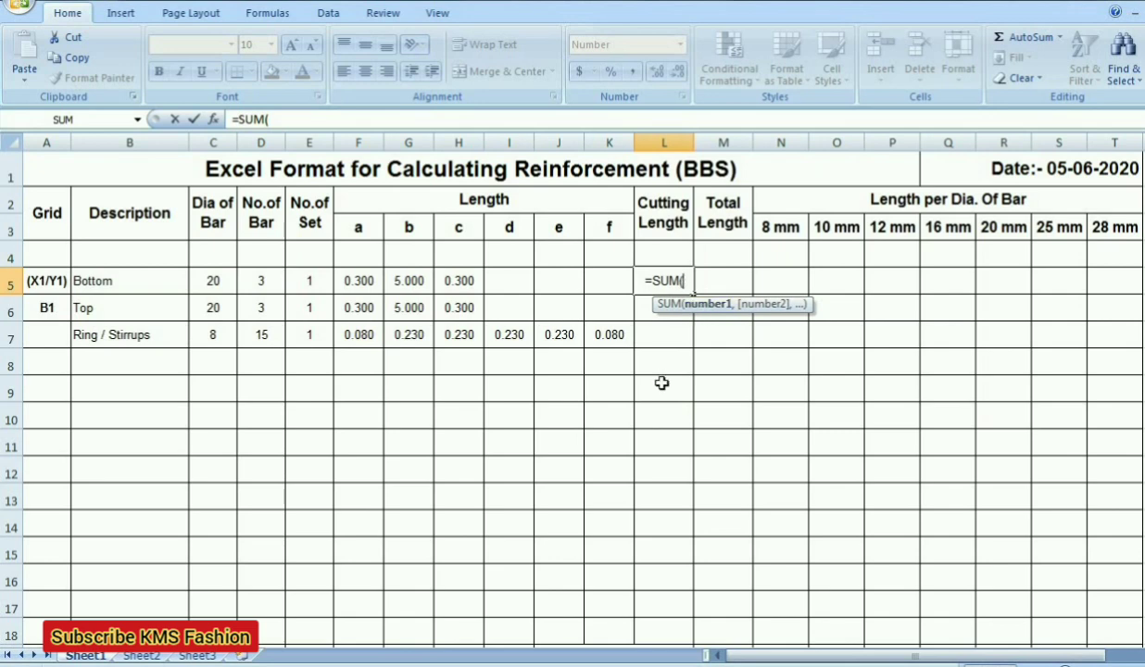
left_click(358, 281)
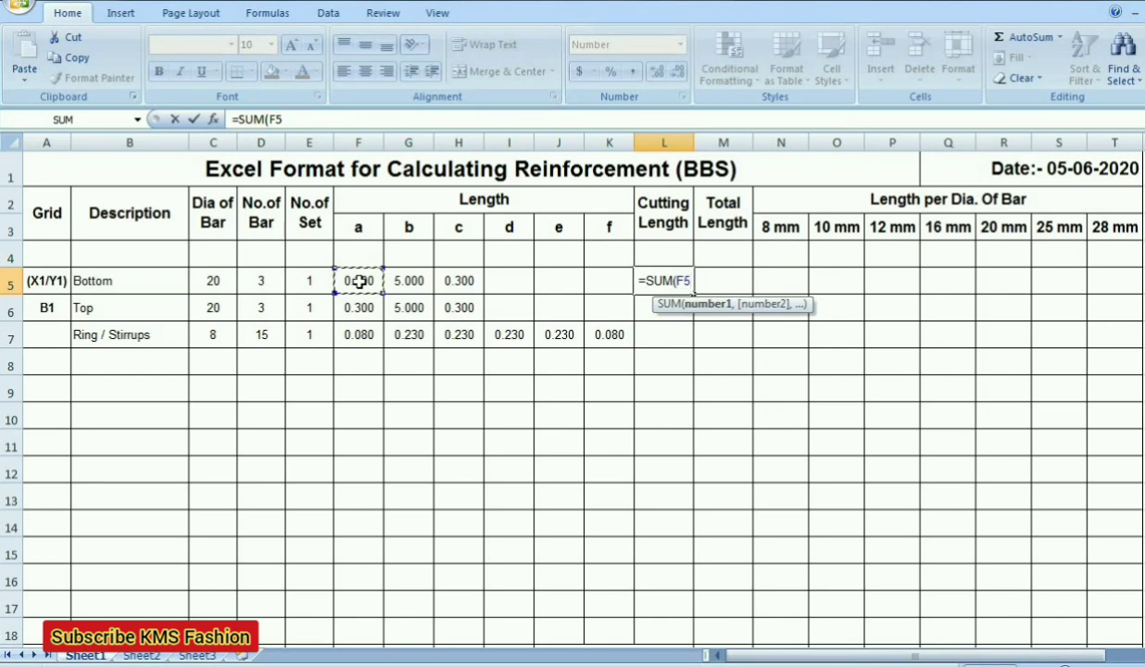
key("shift+Right")
key("shift+Right")
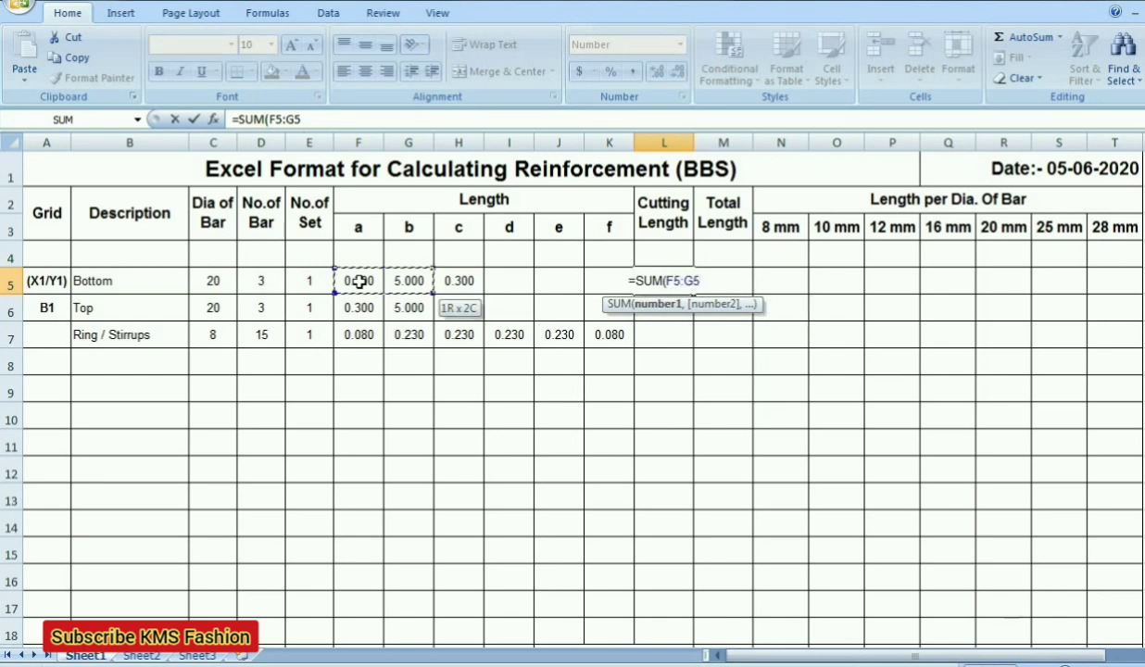
key("shift+Right")
key("shift+Right")
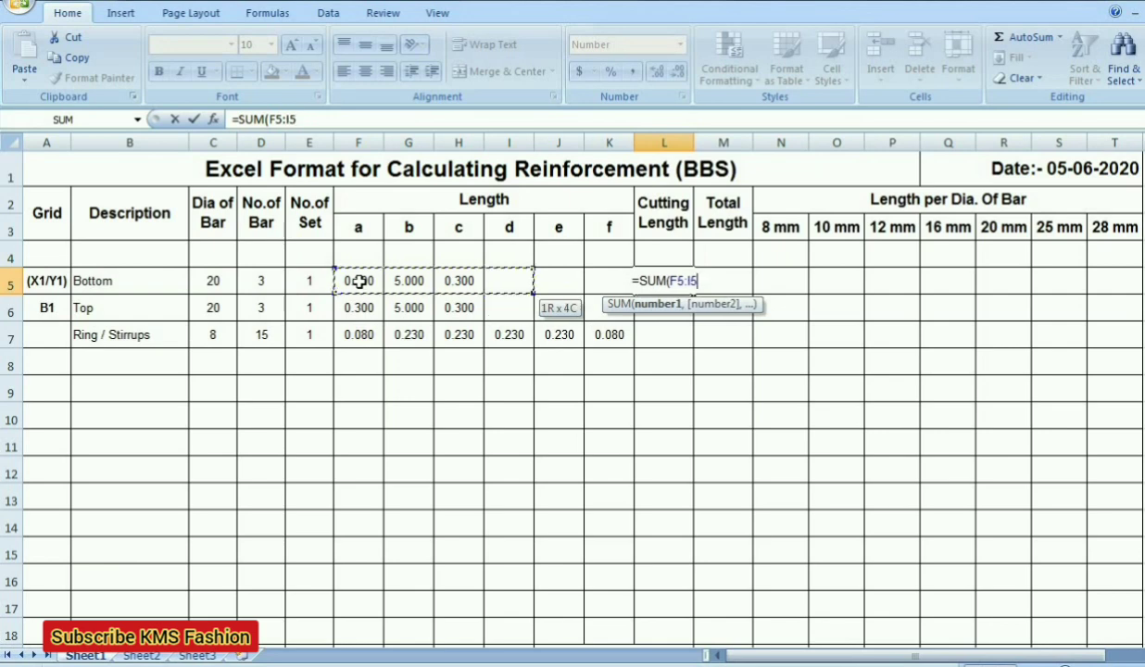
key("shift+Right")
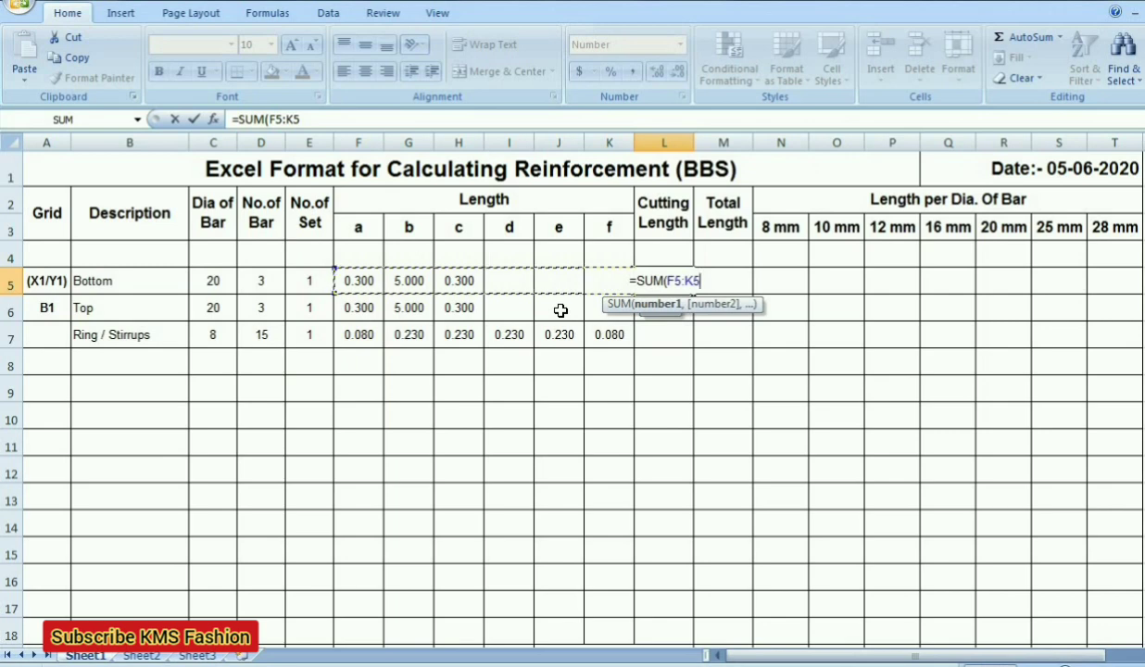
type(")")
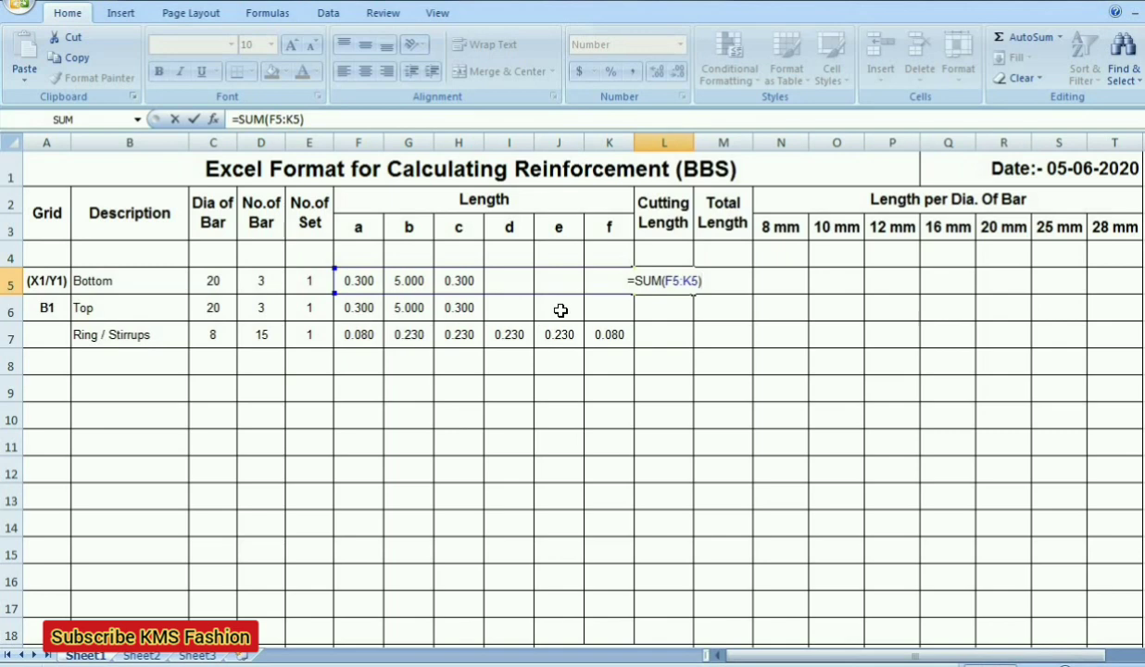
key("Return")
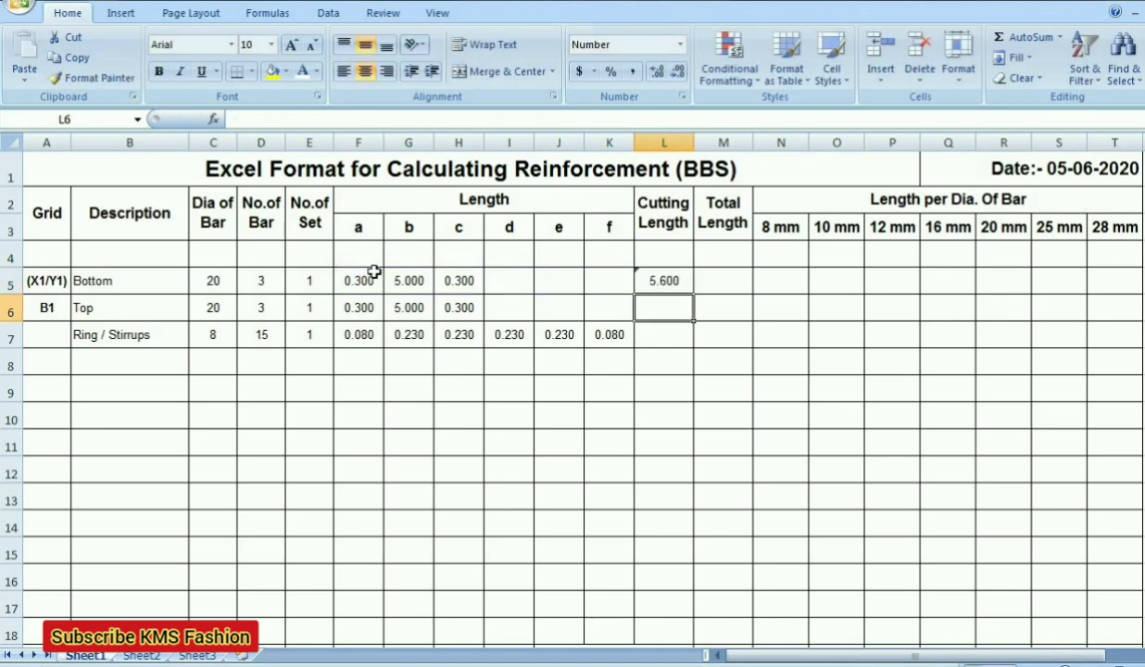
- Check the Bottom bar's a, b and c lengths against the cutting length formula in L5
left_click_drag(357, 278, 461, 278)
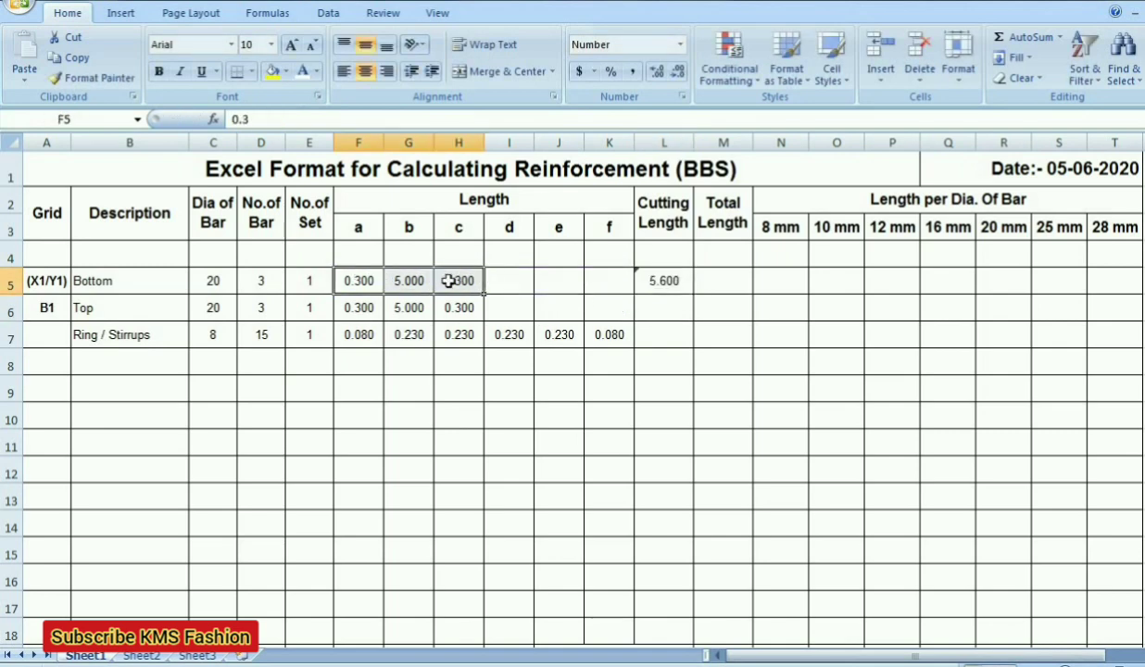
left_click(336, 278)
left_click(408, 282)
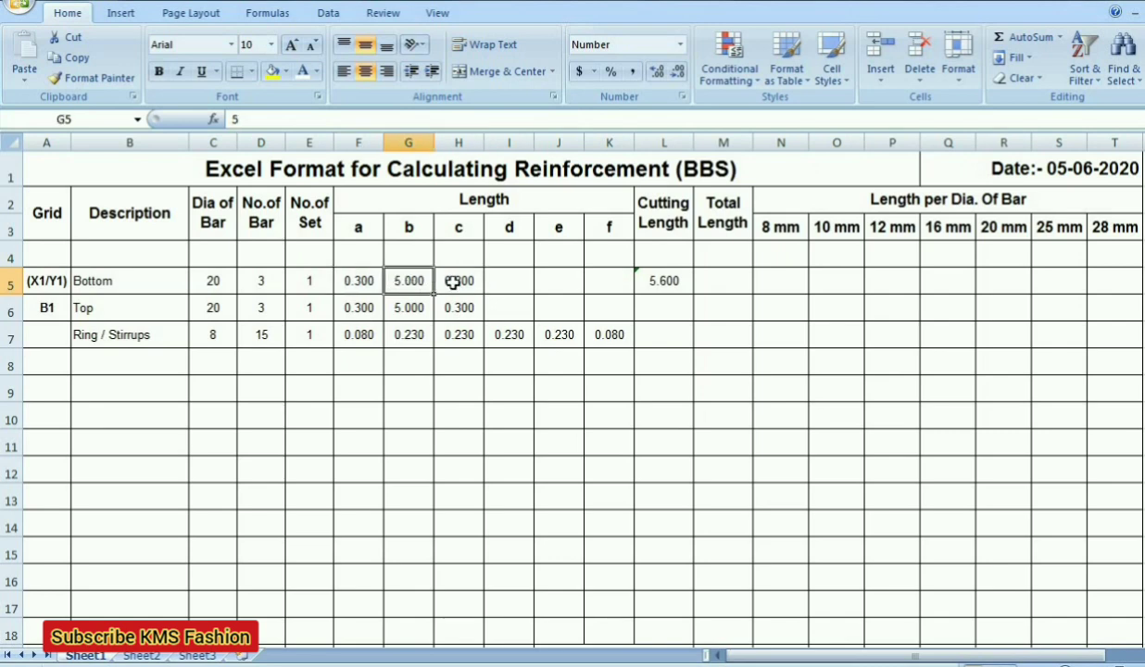
left_click(455, 284)
left_click(674, 281)
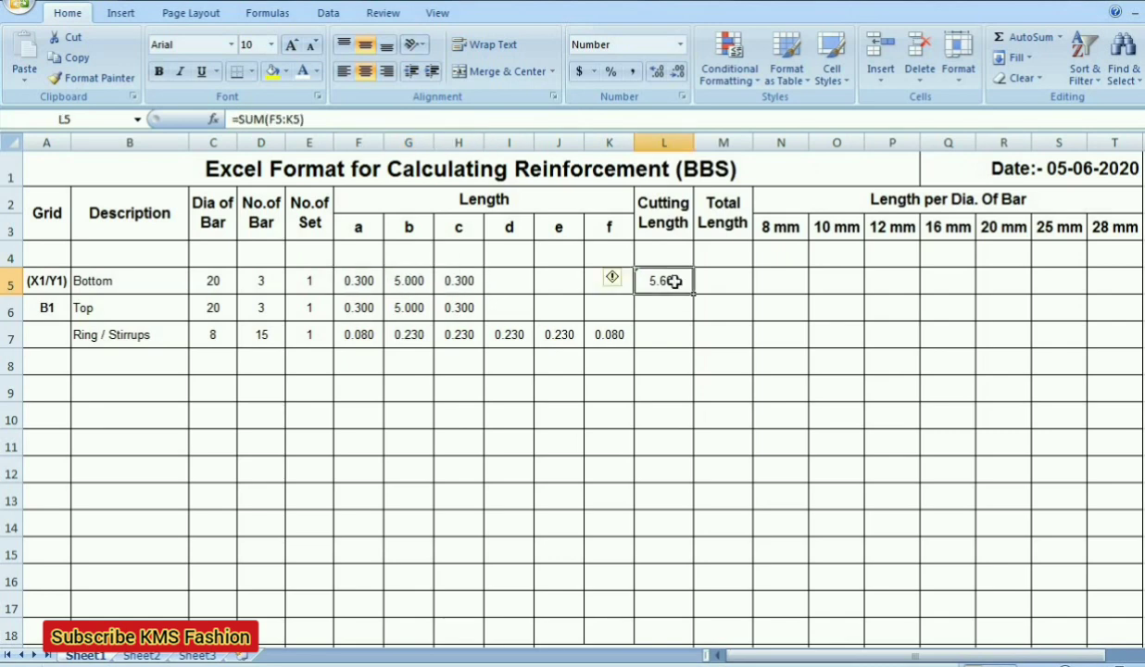
- Calculate the Bottom bar's total length in M5 with the formula =L5*E5*D5
left_click(731, 280)
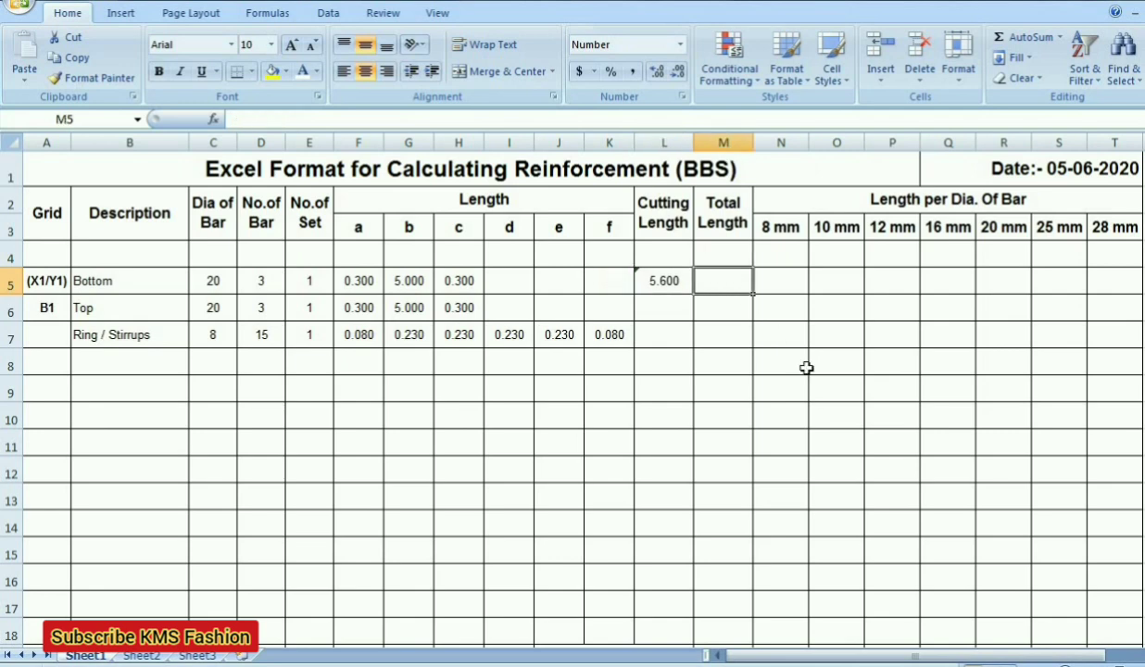
type("=")
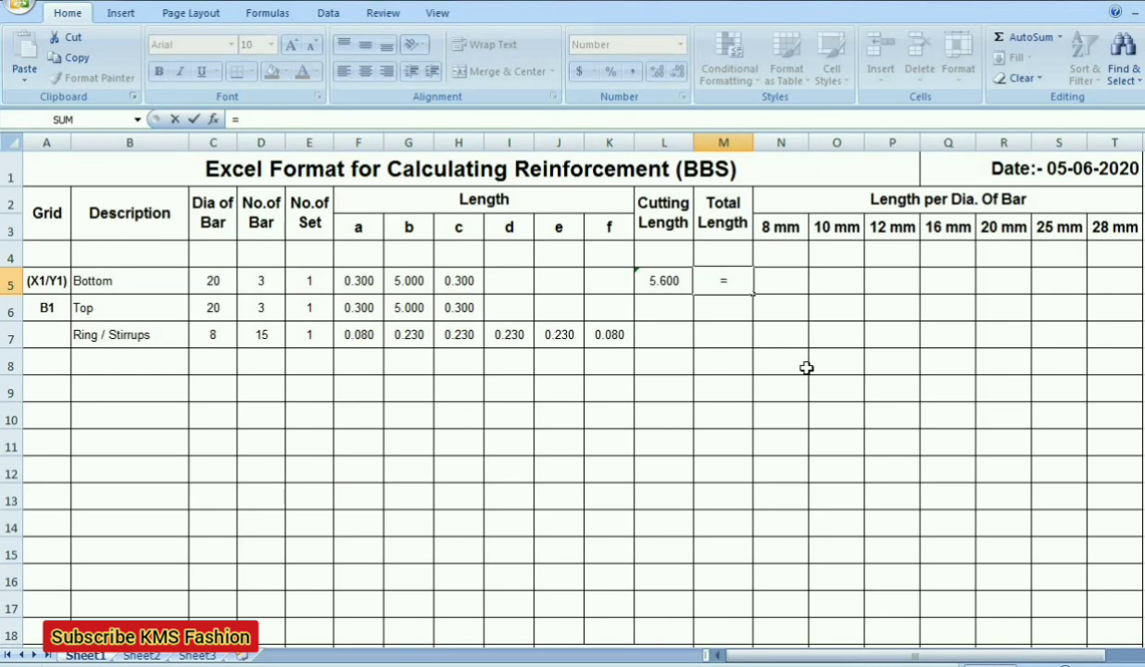
key("Left")
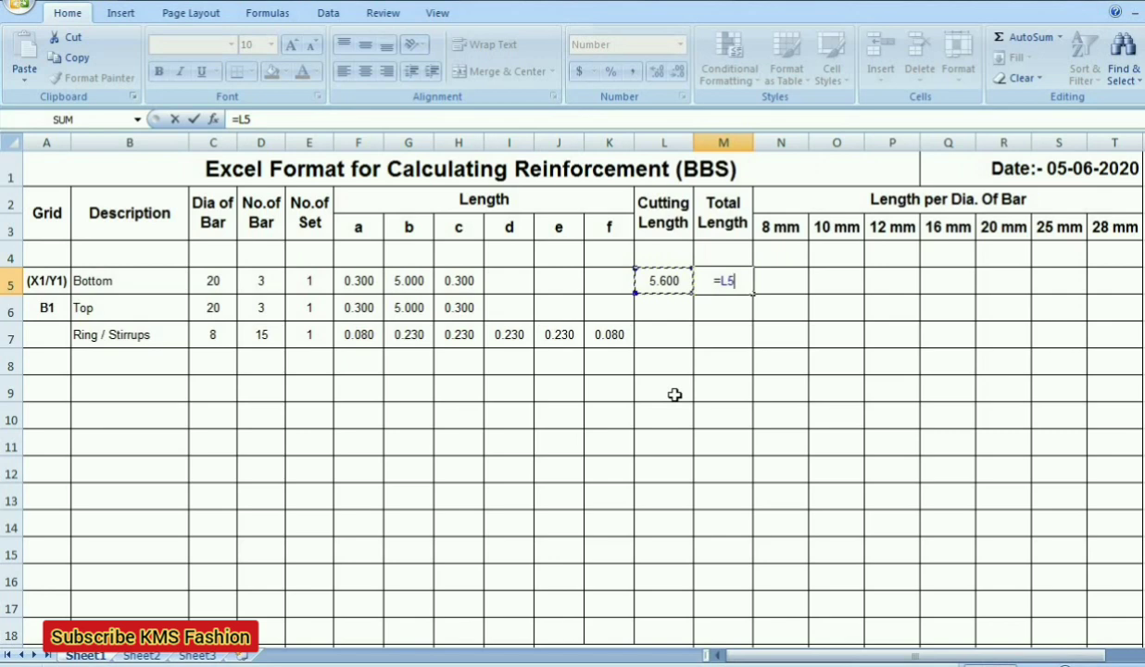
type("*")
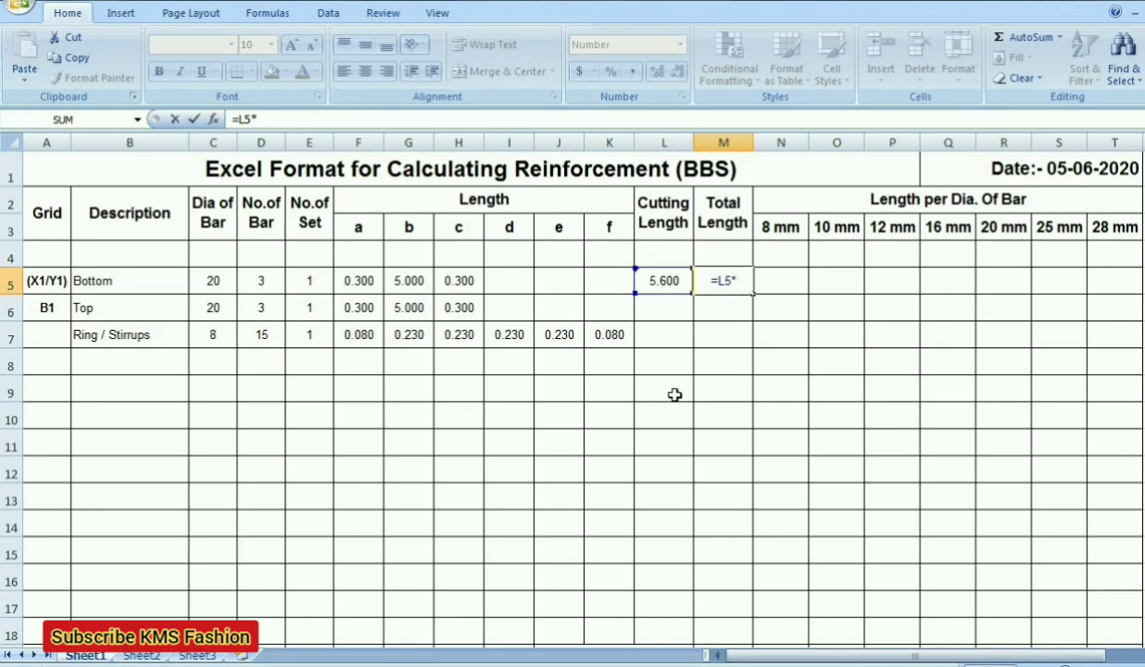
left_click(313, 278)
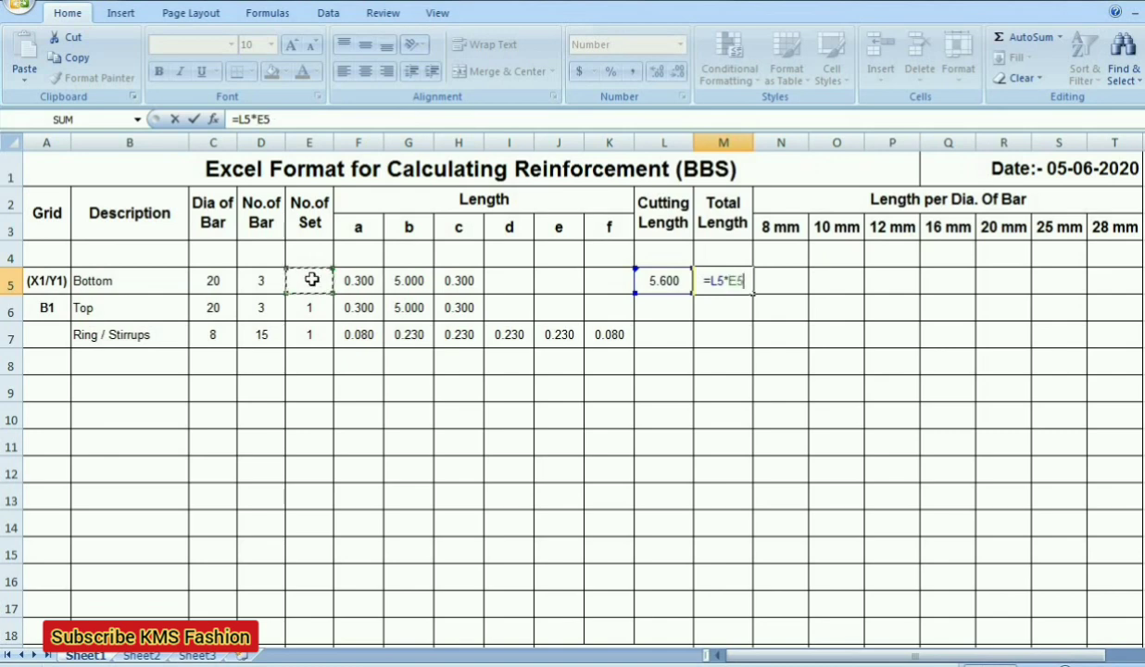
type("*")
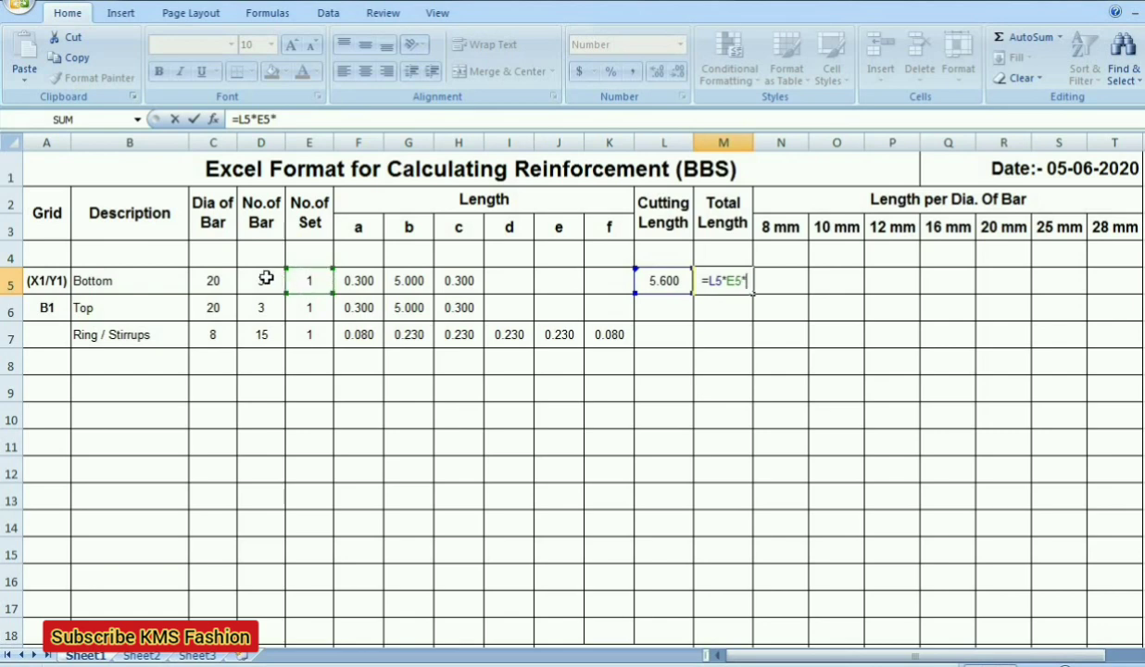
left_click(266, 278)
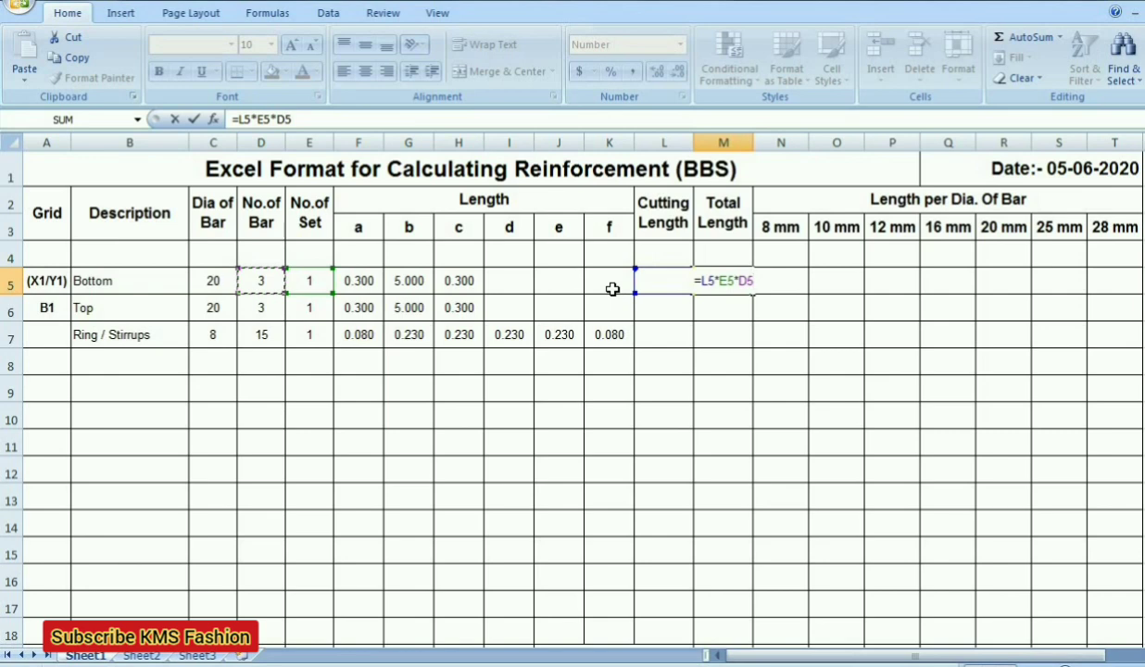
key("Return")
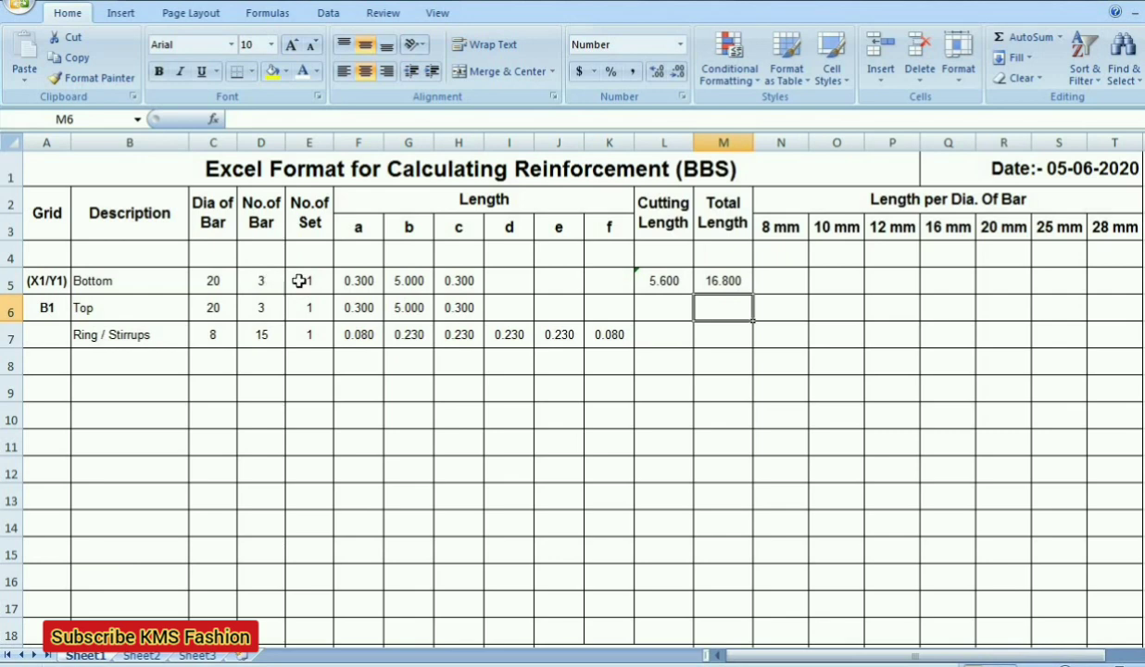
- Review the Bottom row's total and cutting length formulas and its cells under the 8 mm and 20 mm columns
left_click(740, 280)
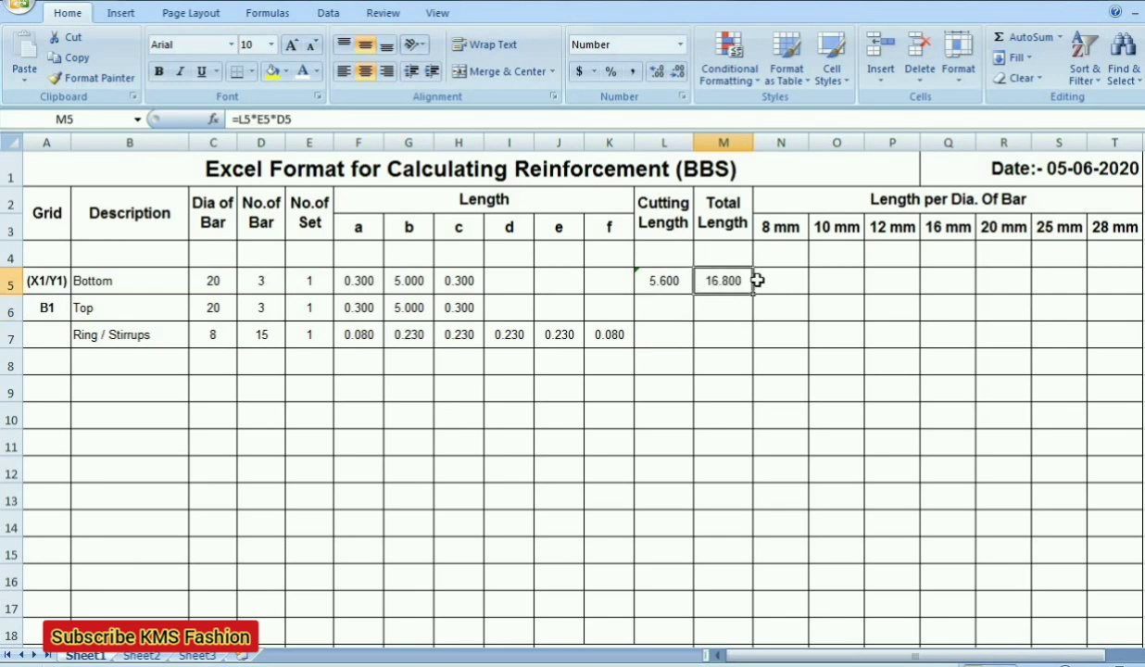
left_click(658, 279)
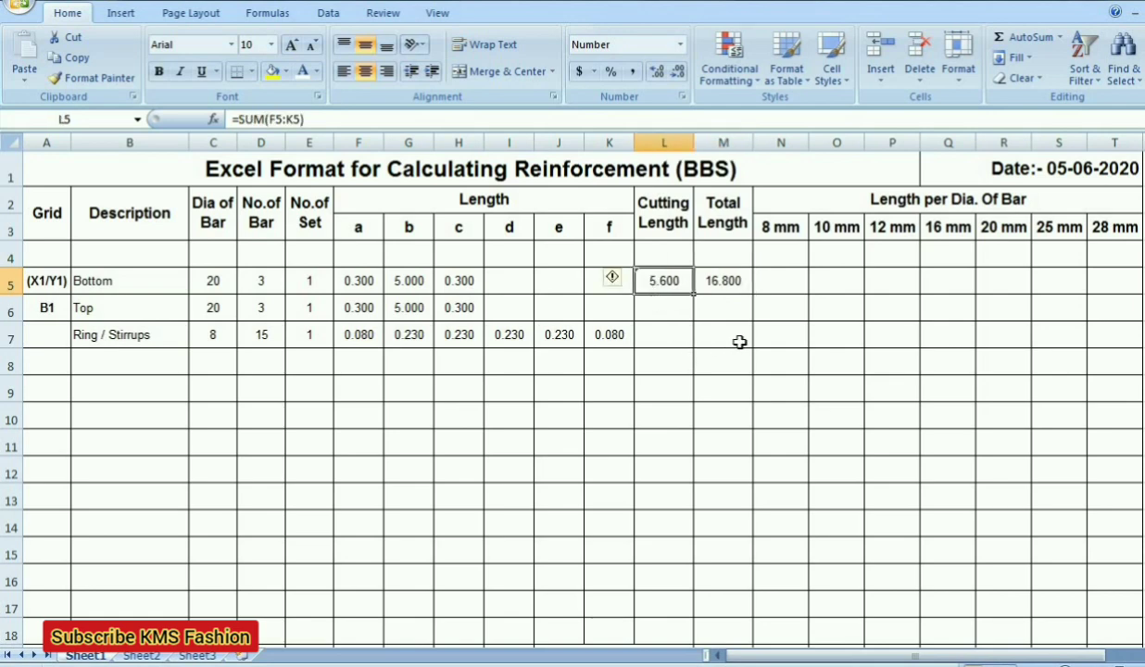
left_click(781, 285)
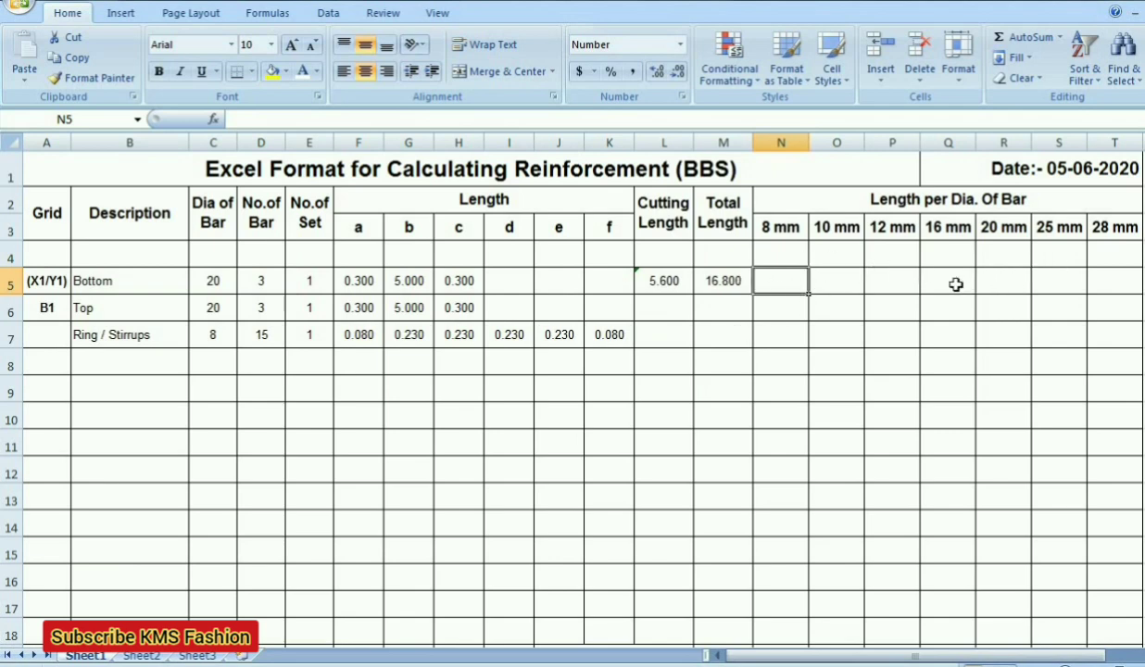
left_click(993, 281)
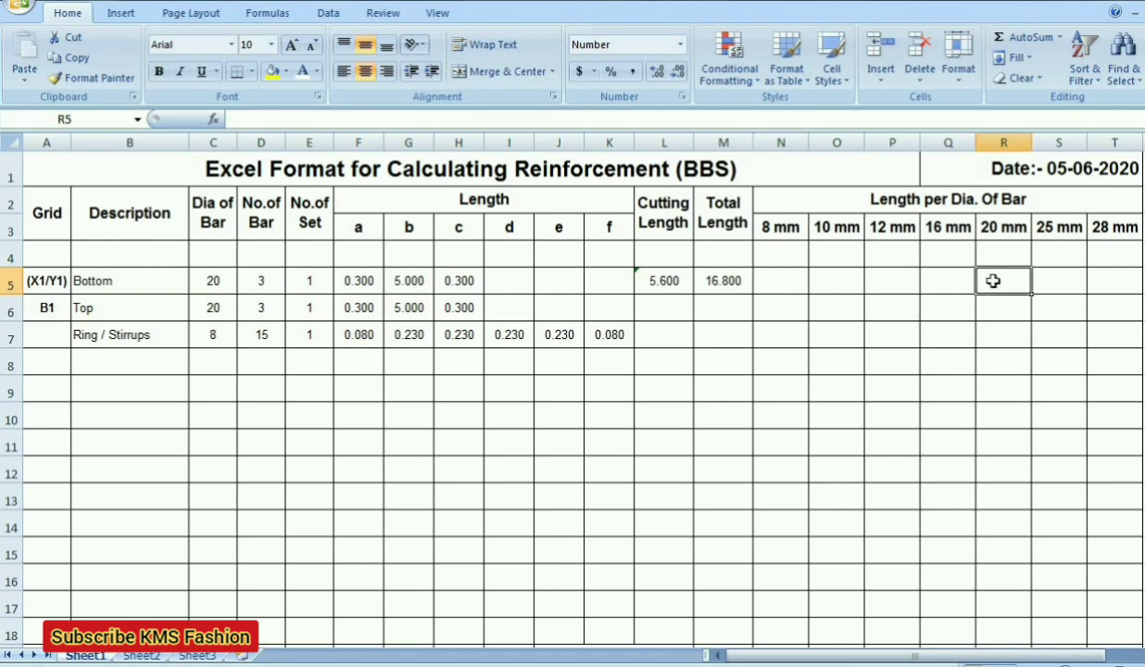
left_click(787, 278)
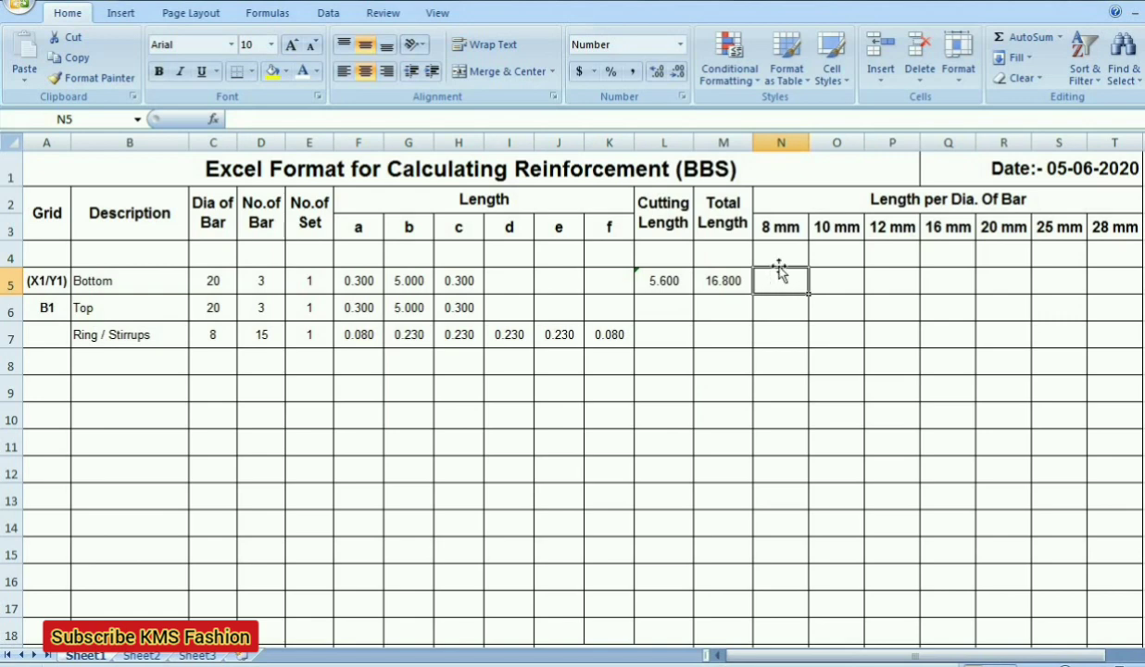
left_click(783, 143)
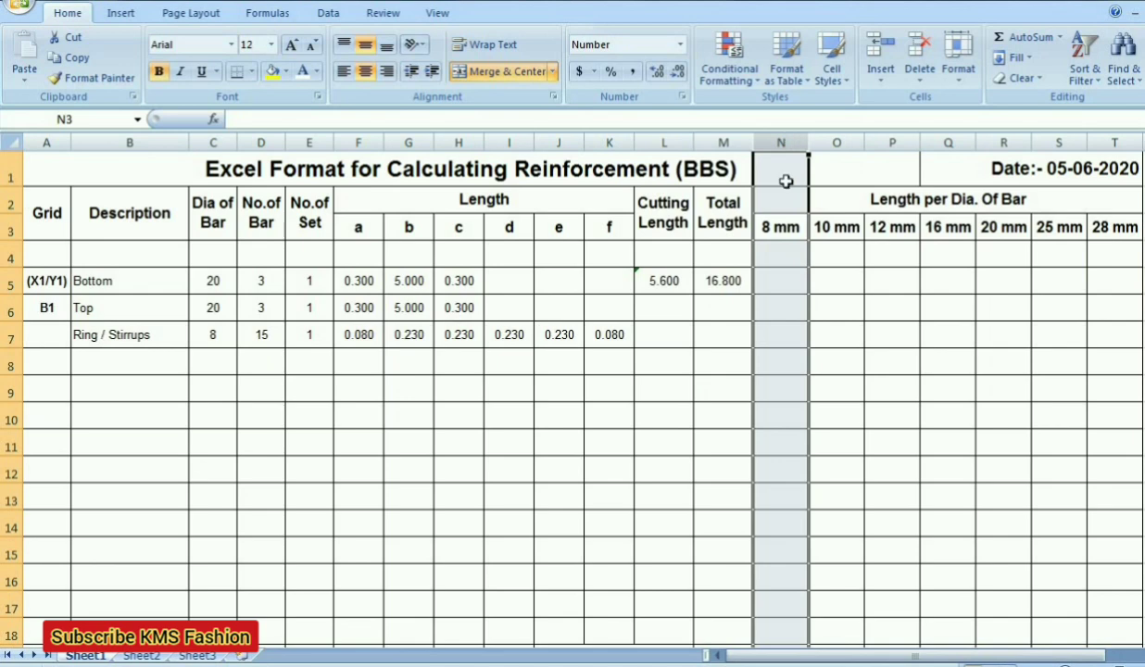
left_click(9, 280)
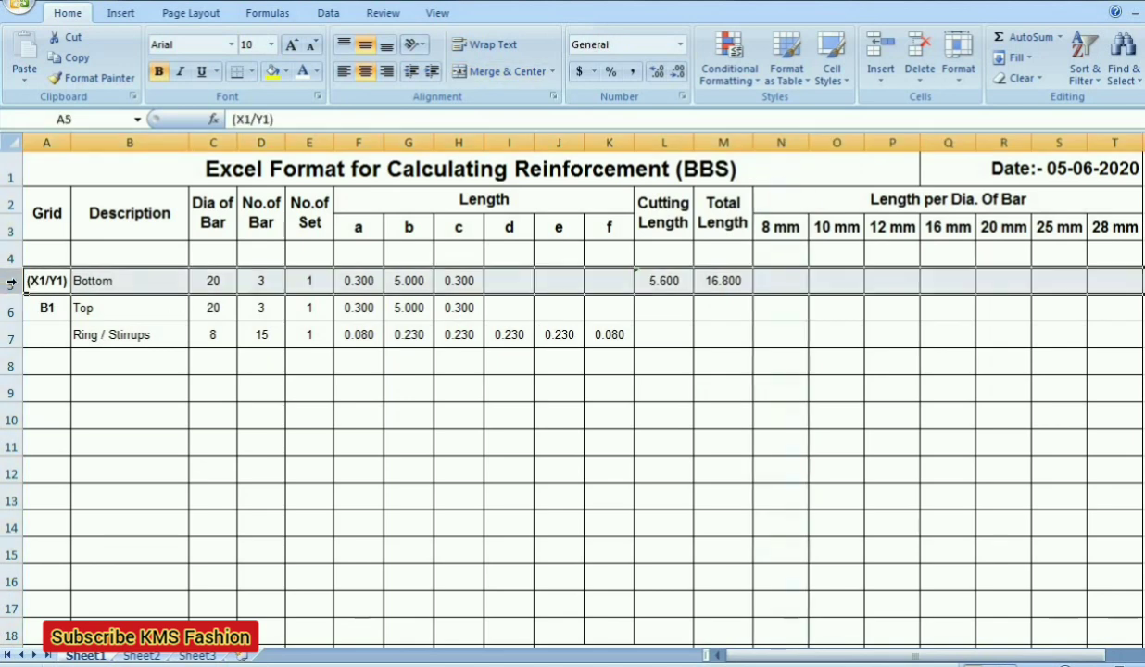
- Enter the formula =IF( $C5 = 8, $M5, " " ) in N5, the Bottom row's 8 mm cell
left_click(776, 284)
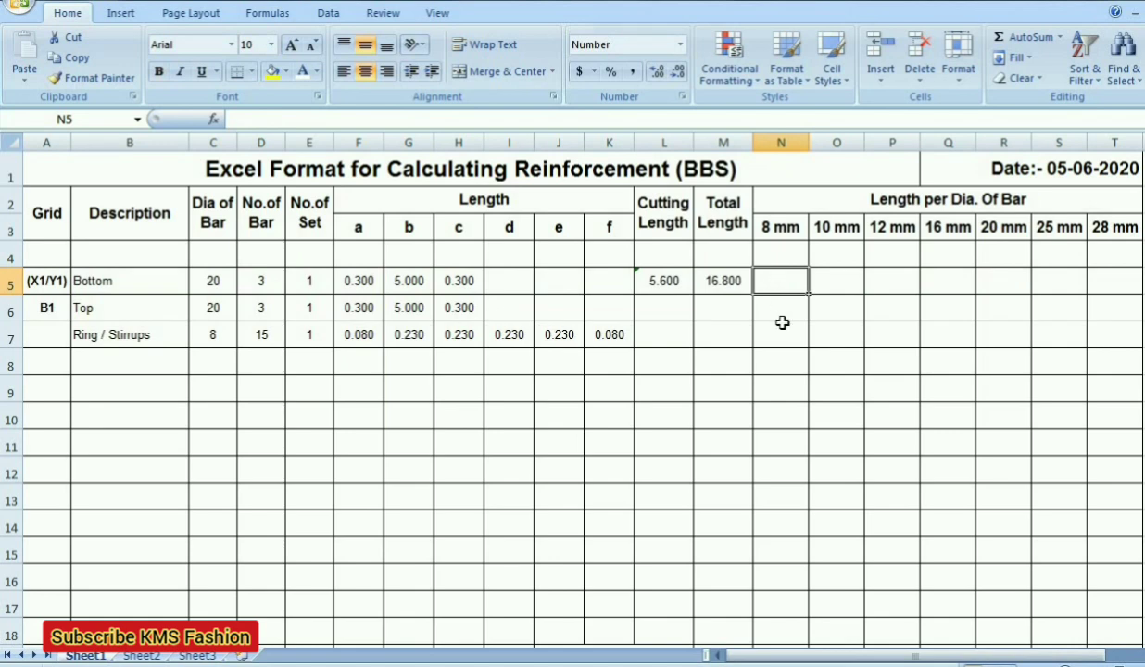
type("=")
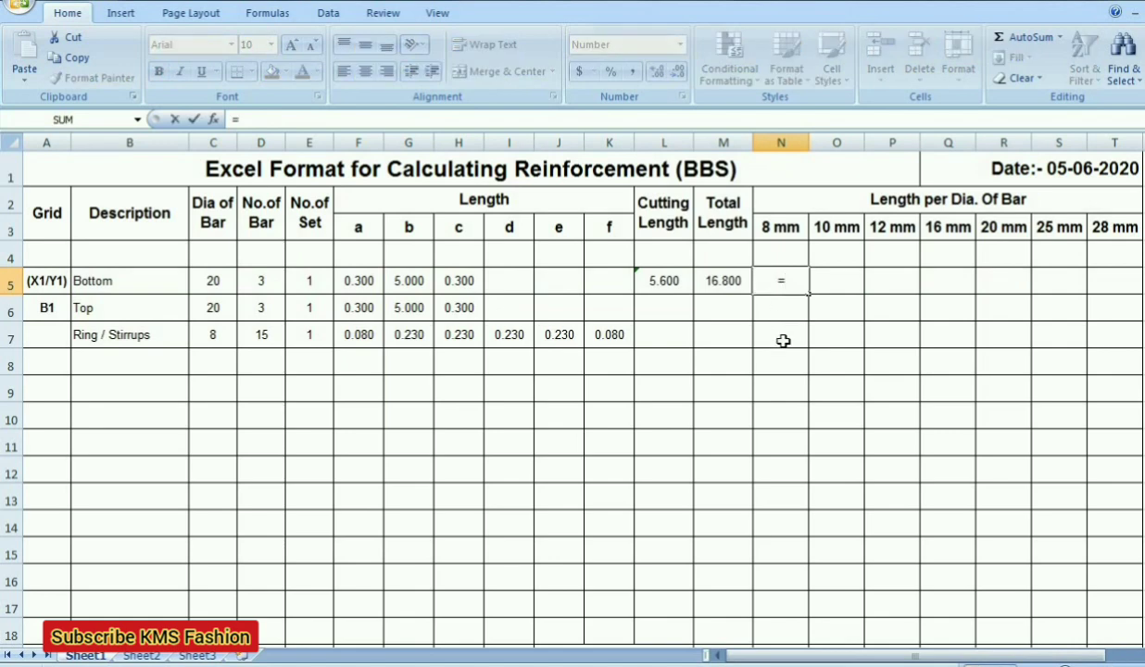
type("if")
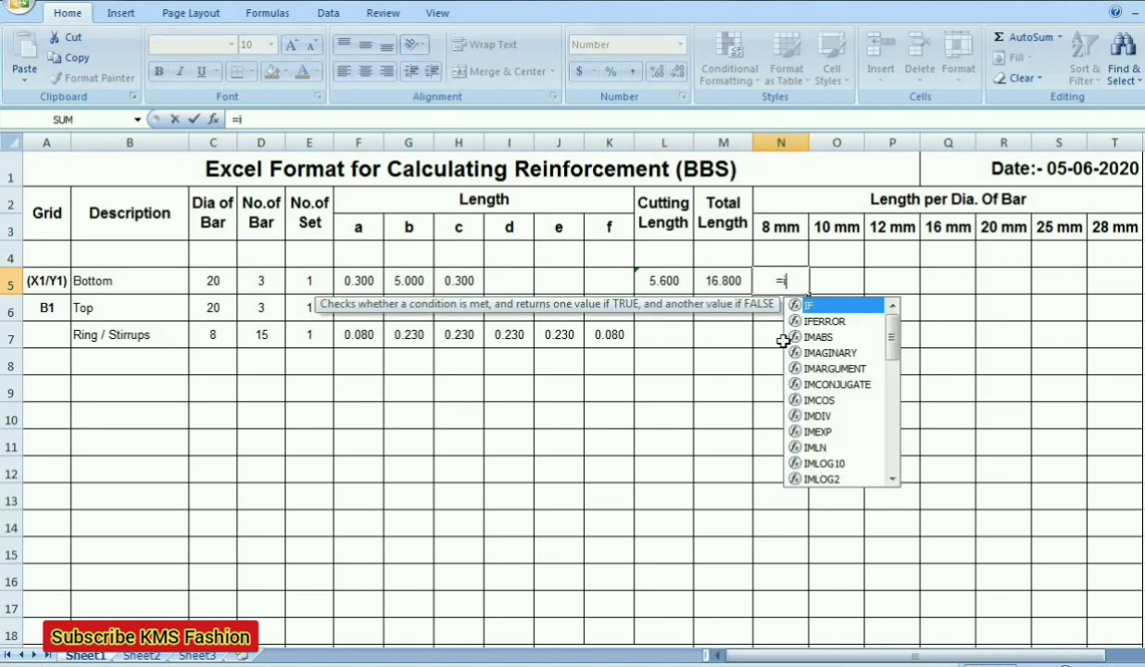
double_click(822, 307)
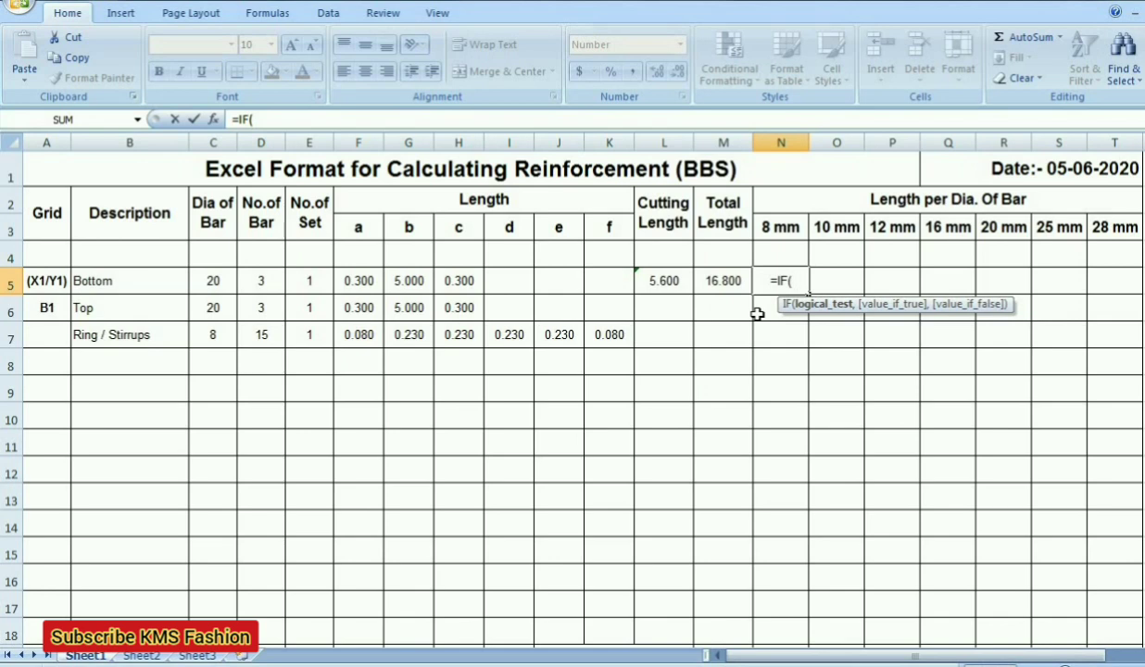
type("$")
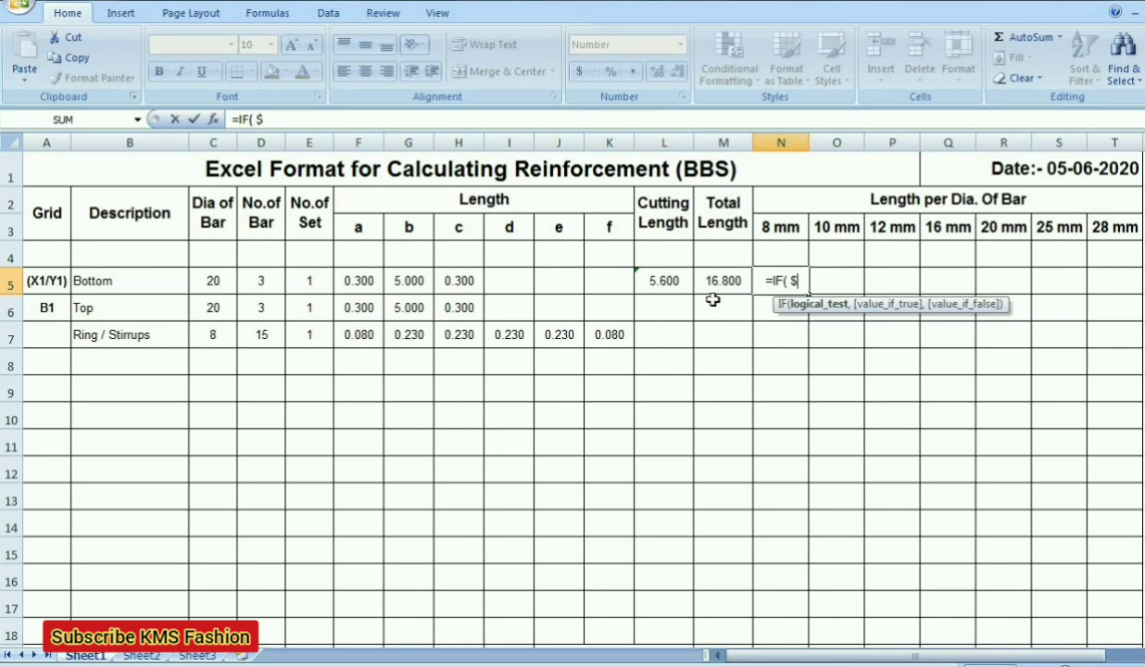
type("C")
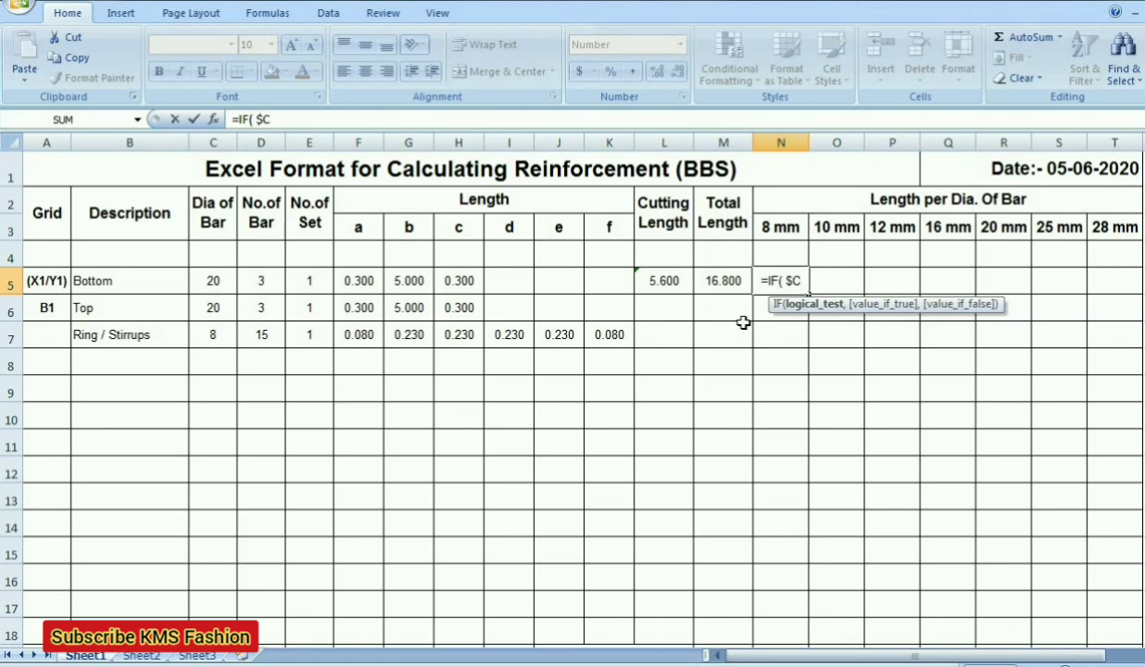
type("5")
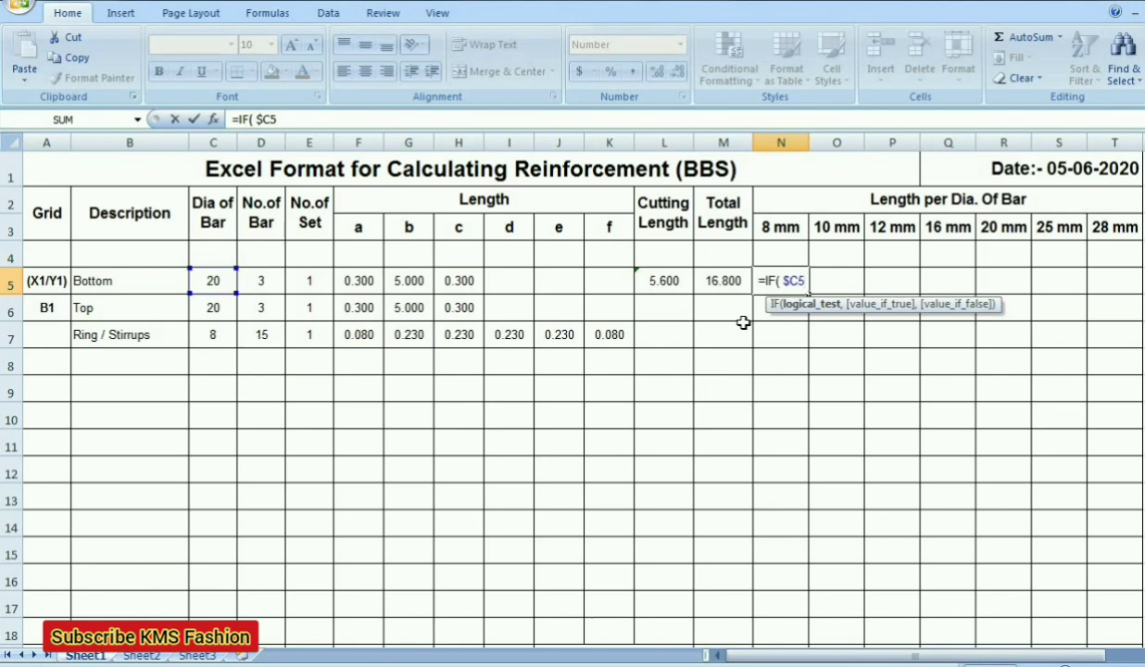
type("=")
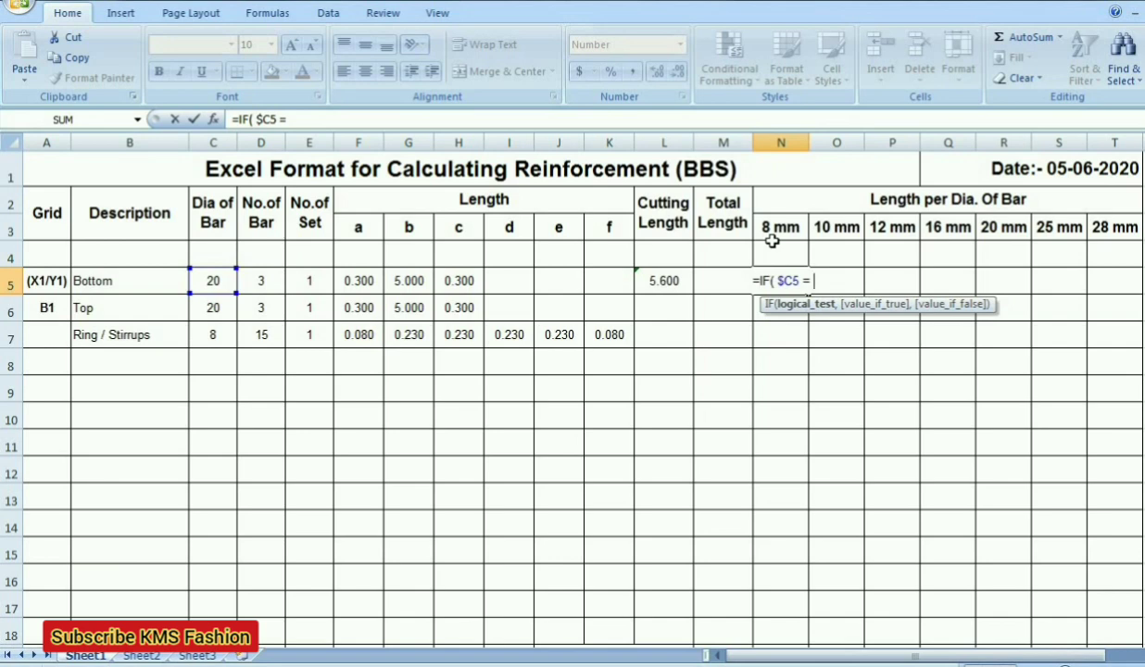
type("8")
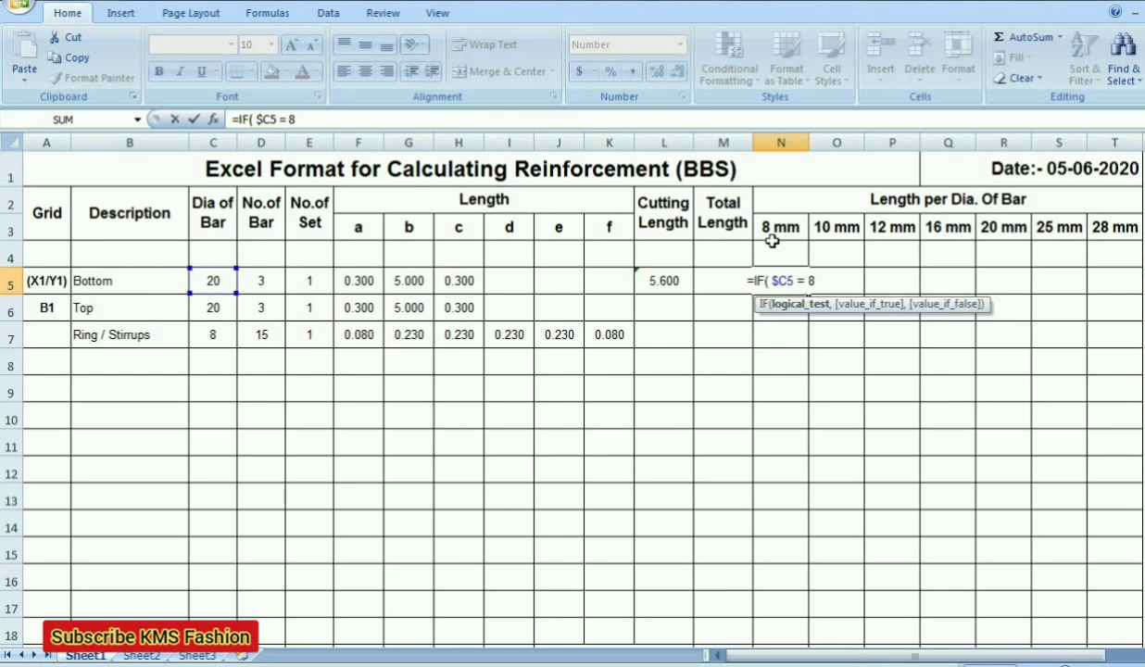
type(" ,")
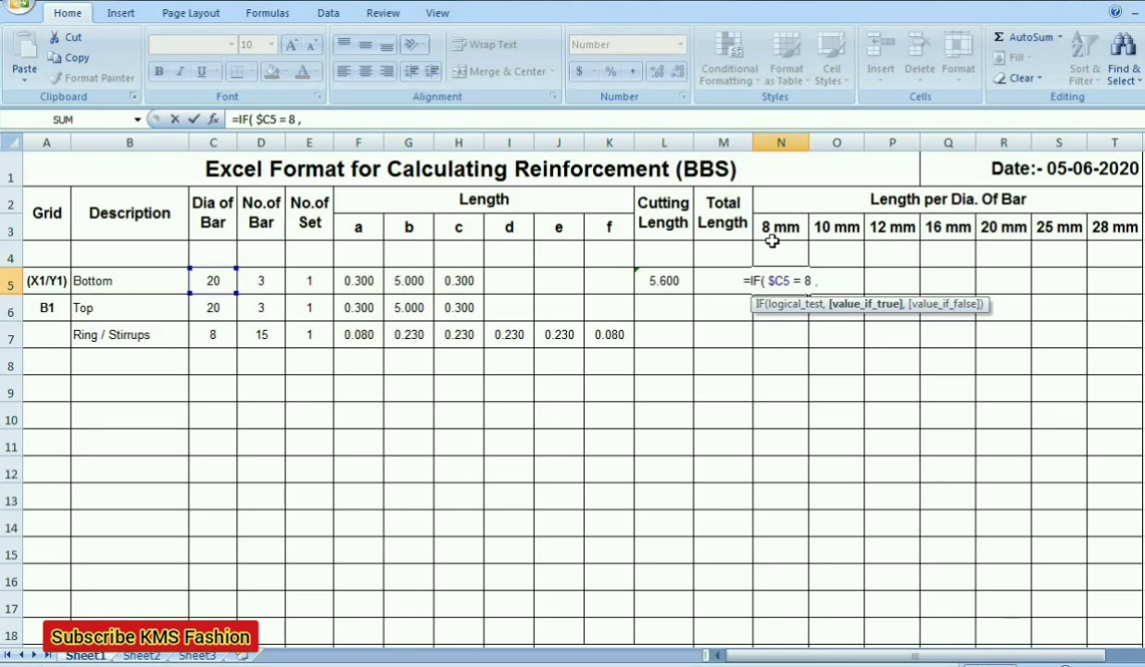
type(" $")
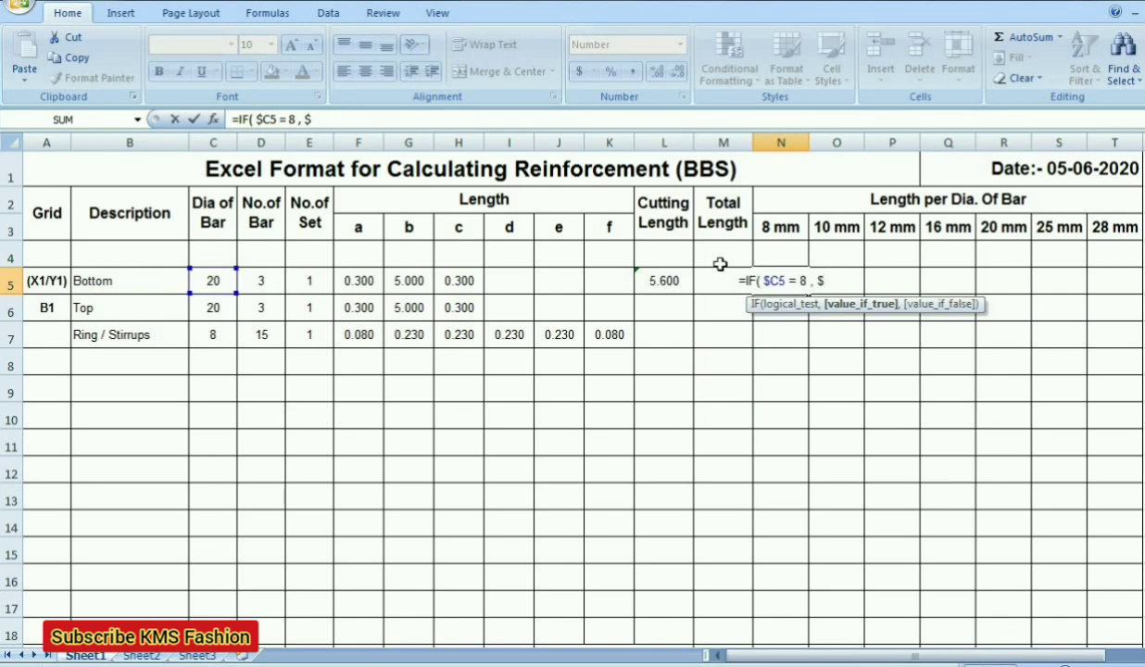
type("M5")
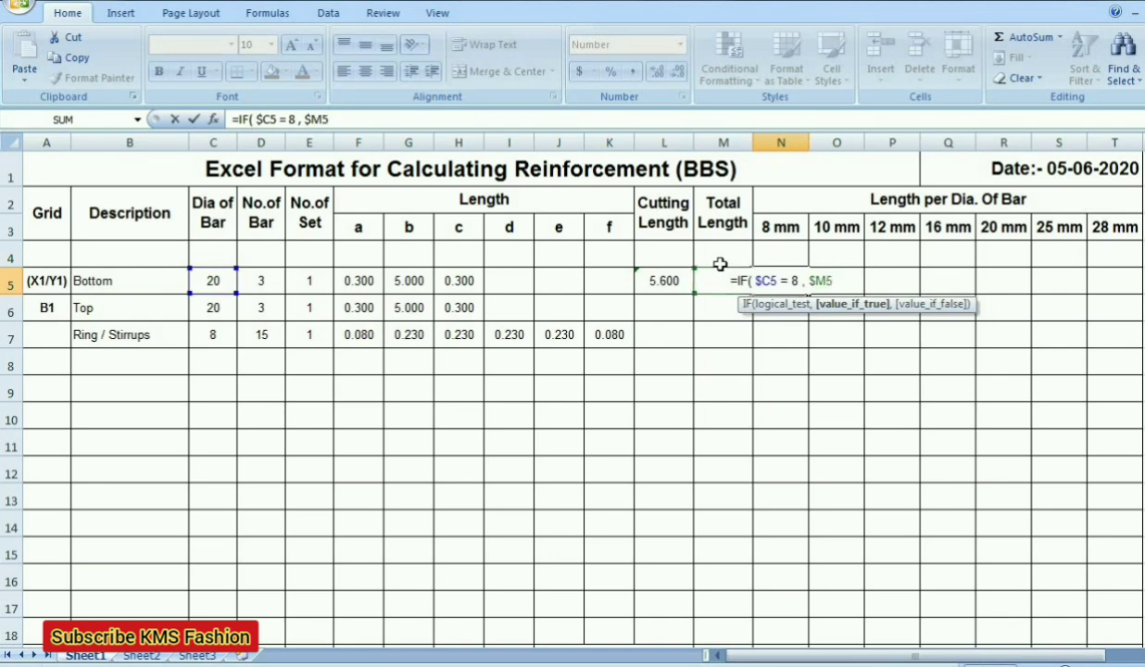
type(" ,")
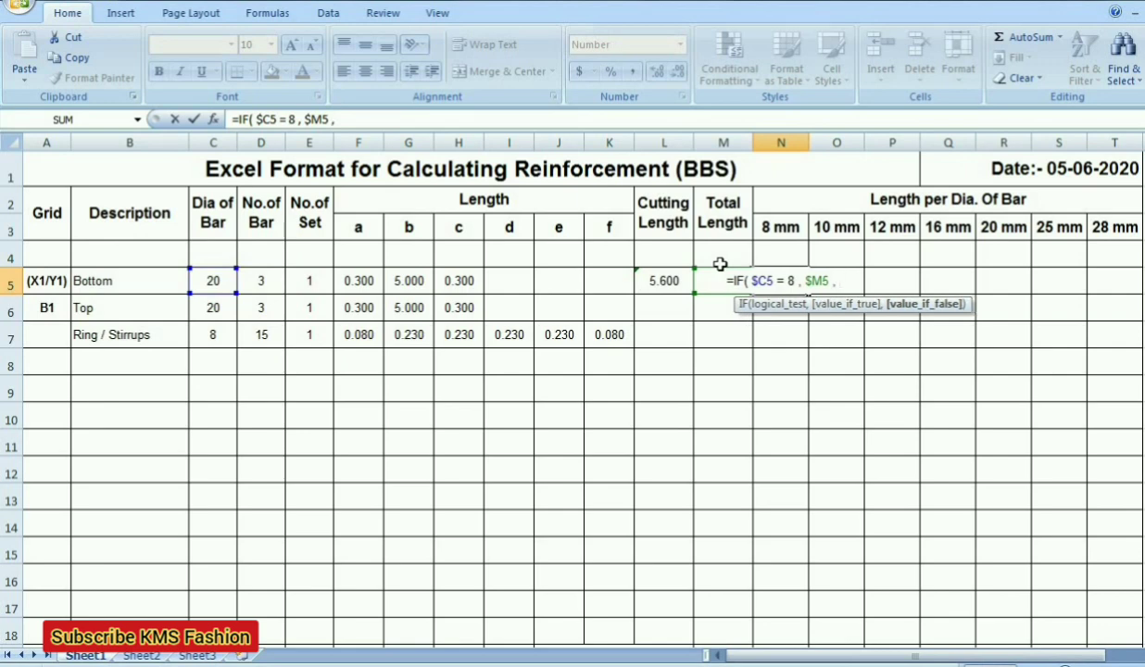
type(" \"")
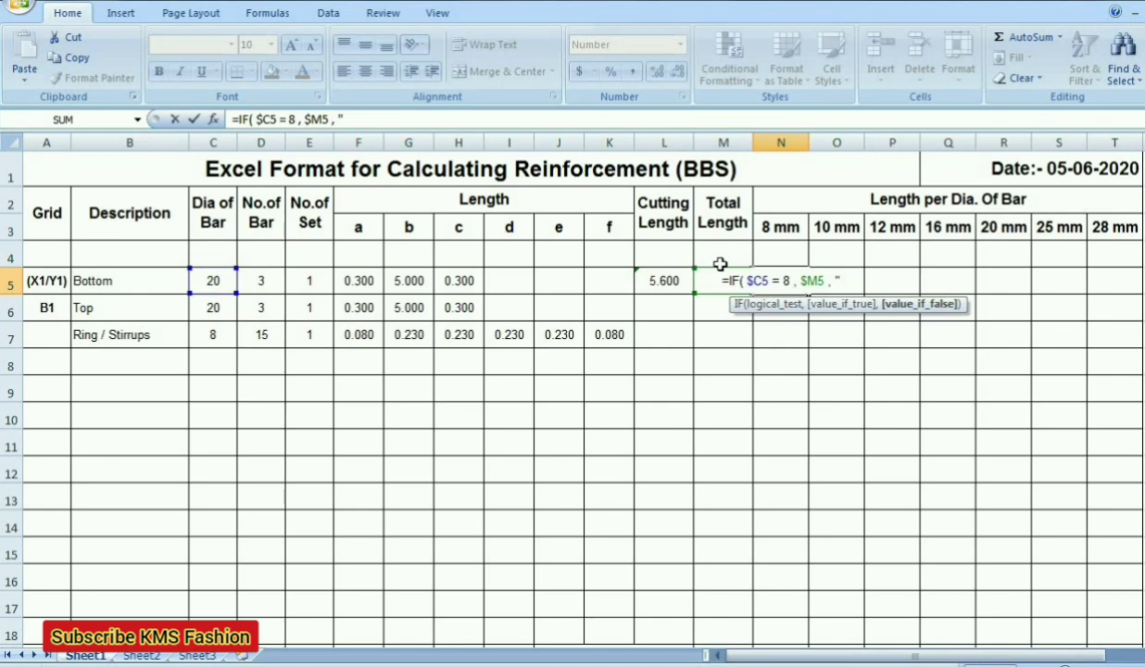
type("\"")
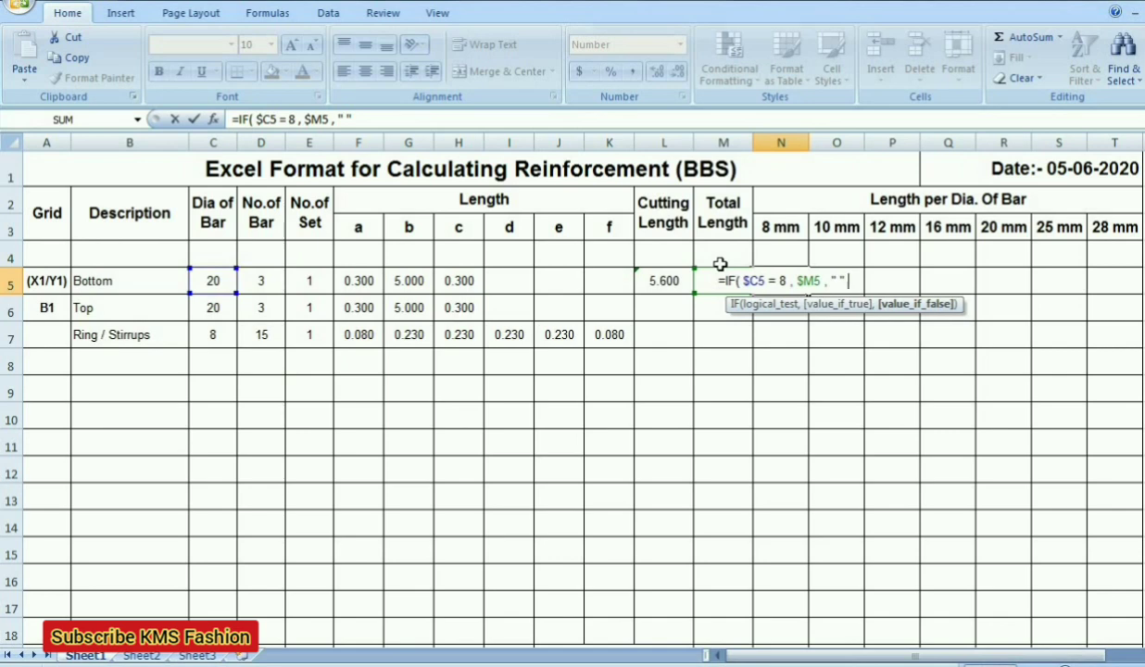
type(")")
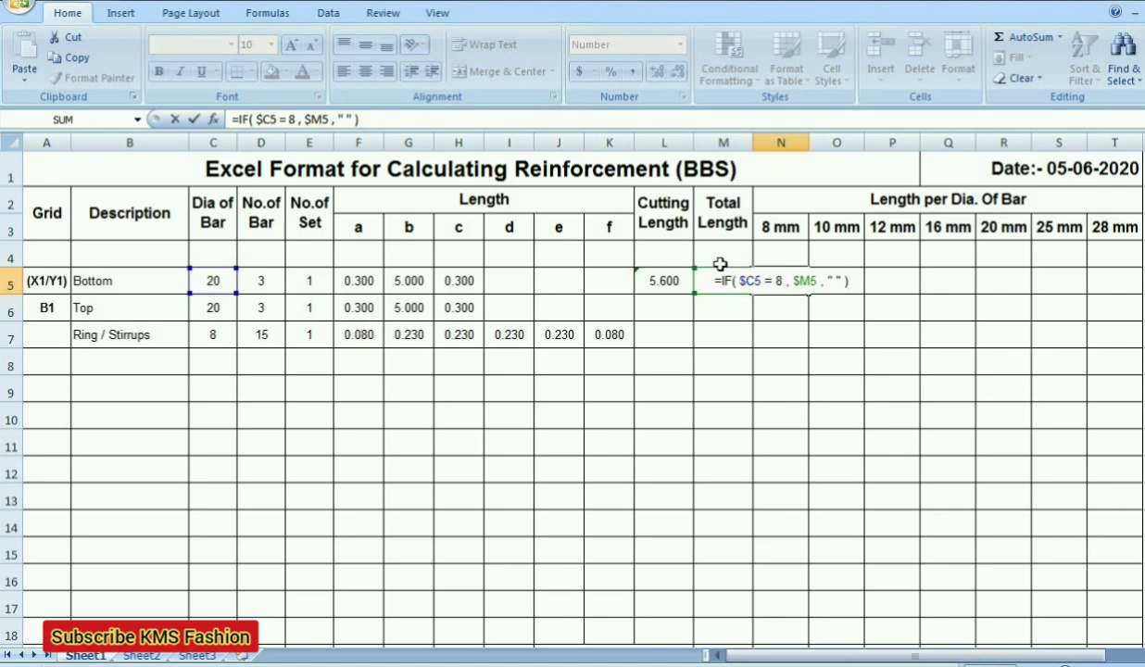
key("Return")
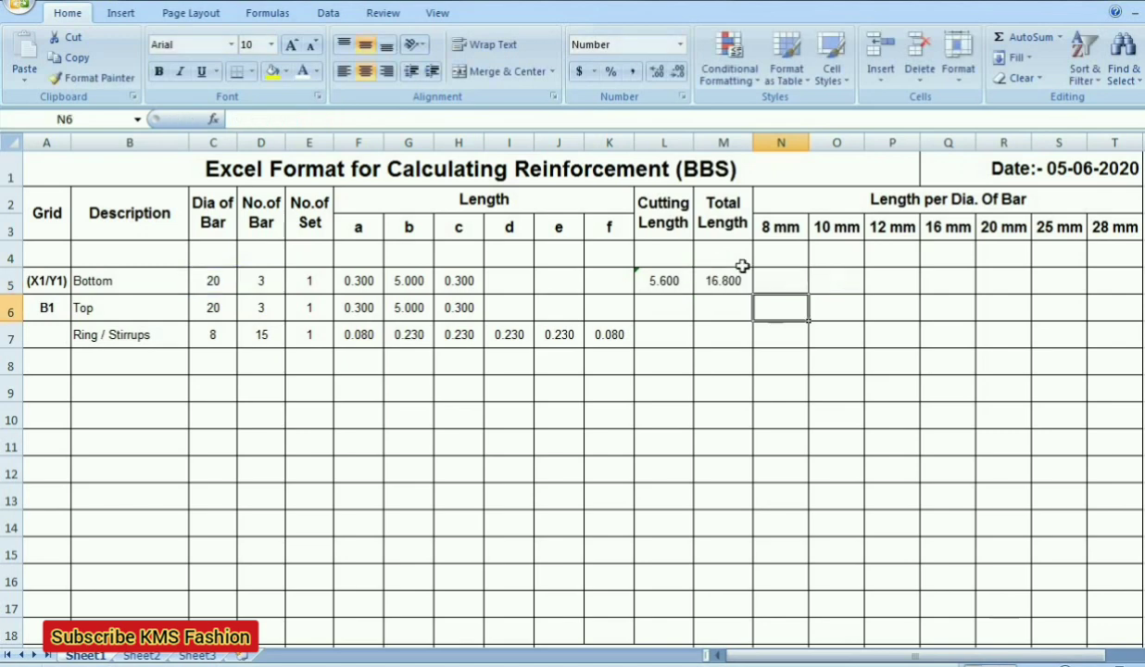
- Fill the 8 mm formula from N5 across the Bottom row through the 28 mm column
left_click(797, 280)
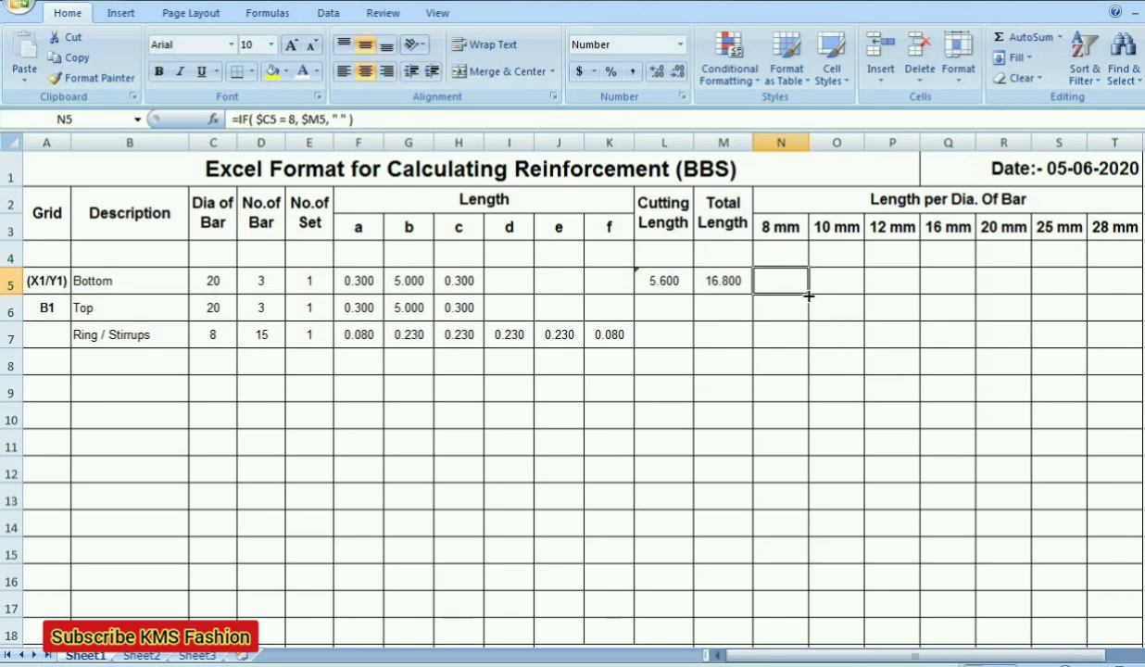
left_click_drag(808, 295, 1142, 295)
left_click(841, 272)
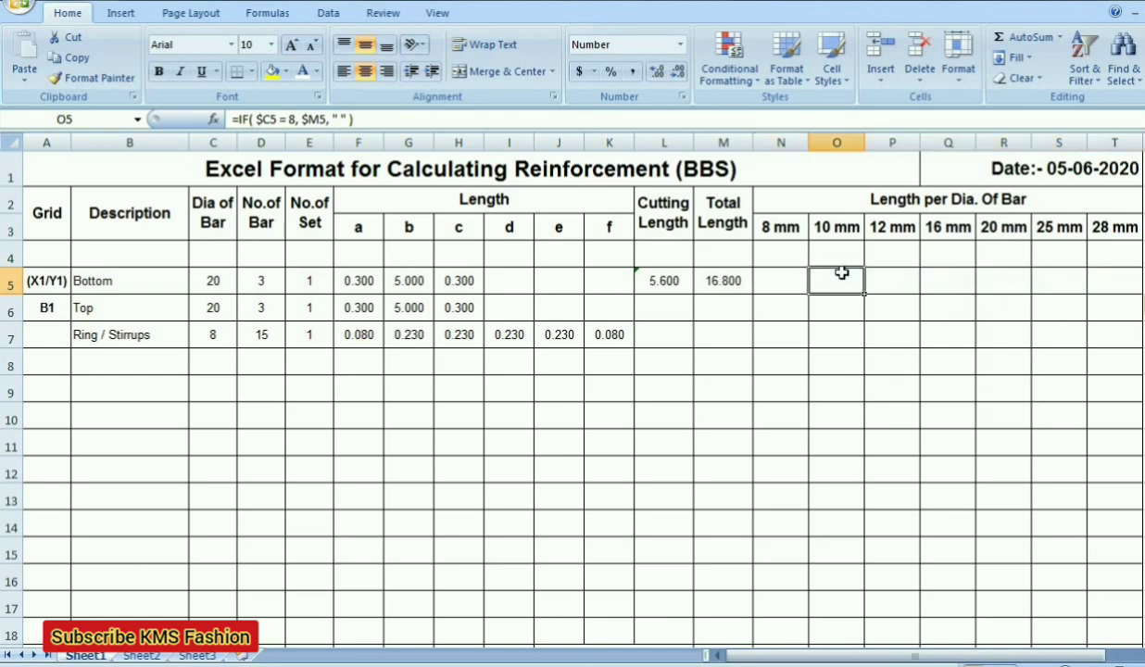
- Check the copied IF formula in each diameter cell of the Bottom row
key("Right")
key("Right")
key("Right")
key("Right")
key("Right")
key("Left")
key("Left")
key("Left")
key("Left")
key("Left")
key("Left")
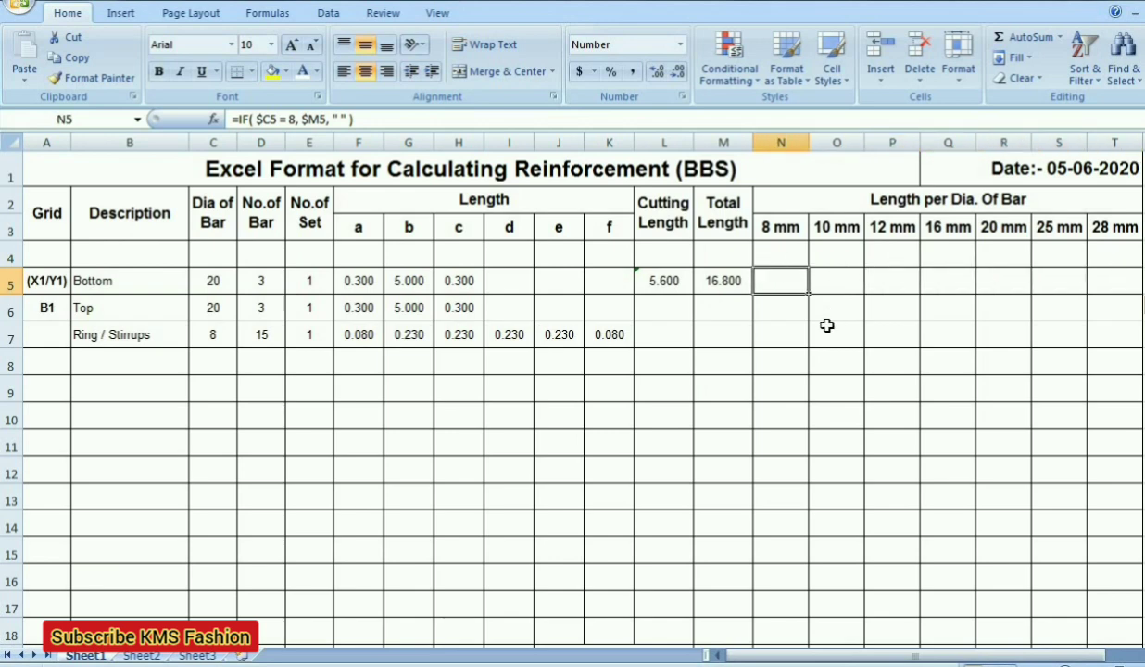
- Change the Bottom row's 10 mm cell O5 to =IF( $C5 = 10, $M5, " " )
key("Right")
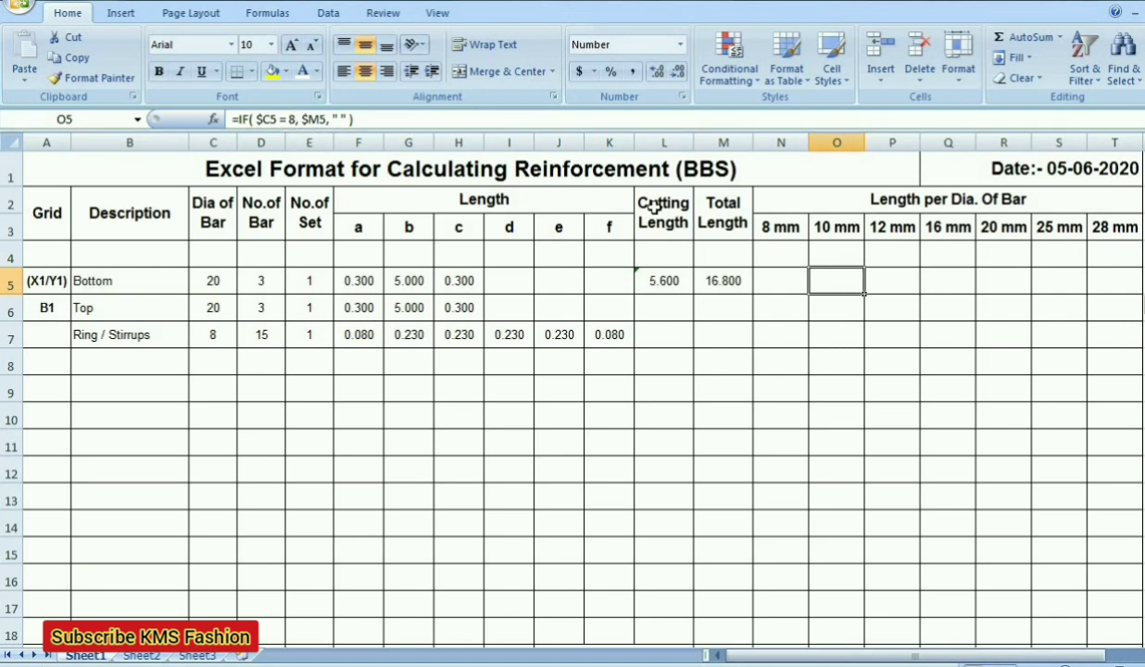
left_click(294, 119)
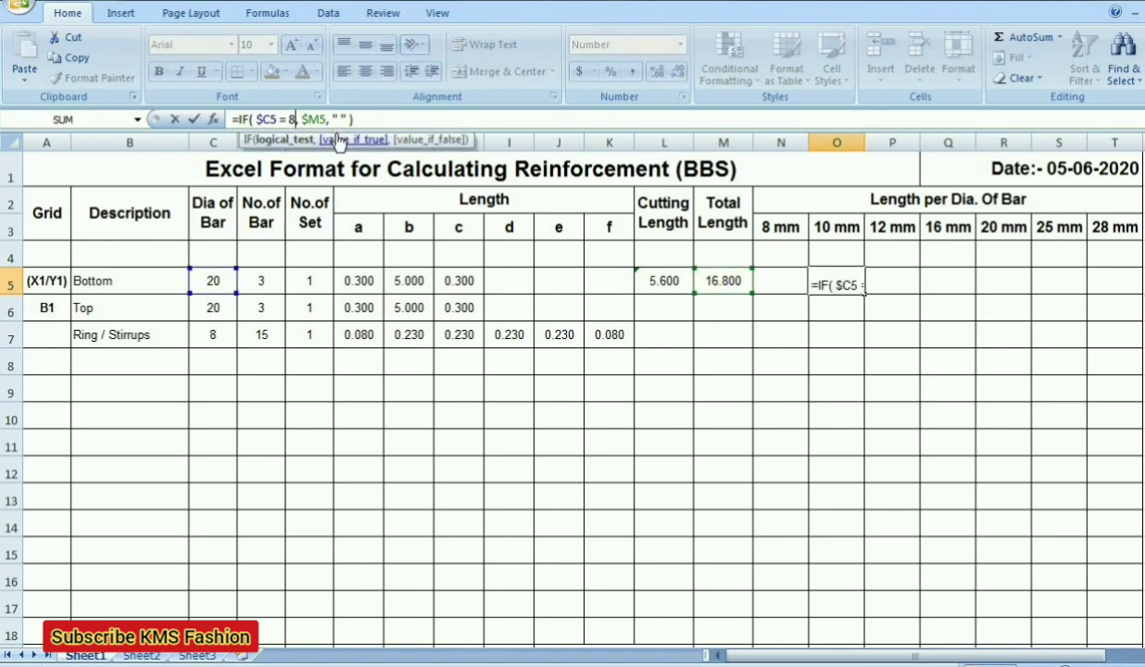
key("BackSpace")
type("10")
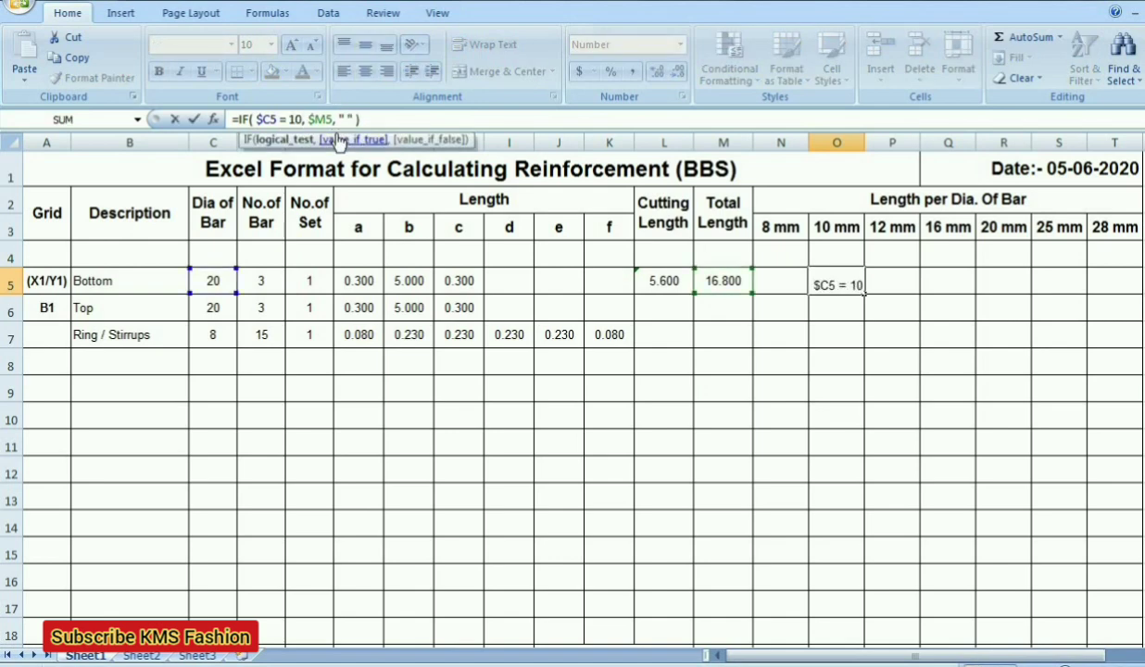
key("Return")
- Change the IF condition in P5, the Bottom row's 12 mm cell, to $C5 = 12
key("Right")
key("Up")
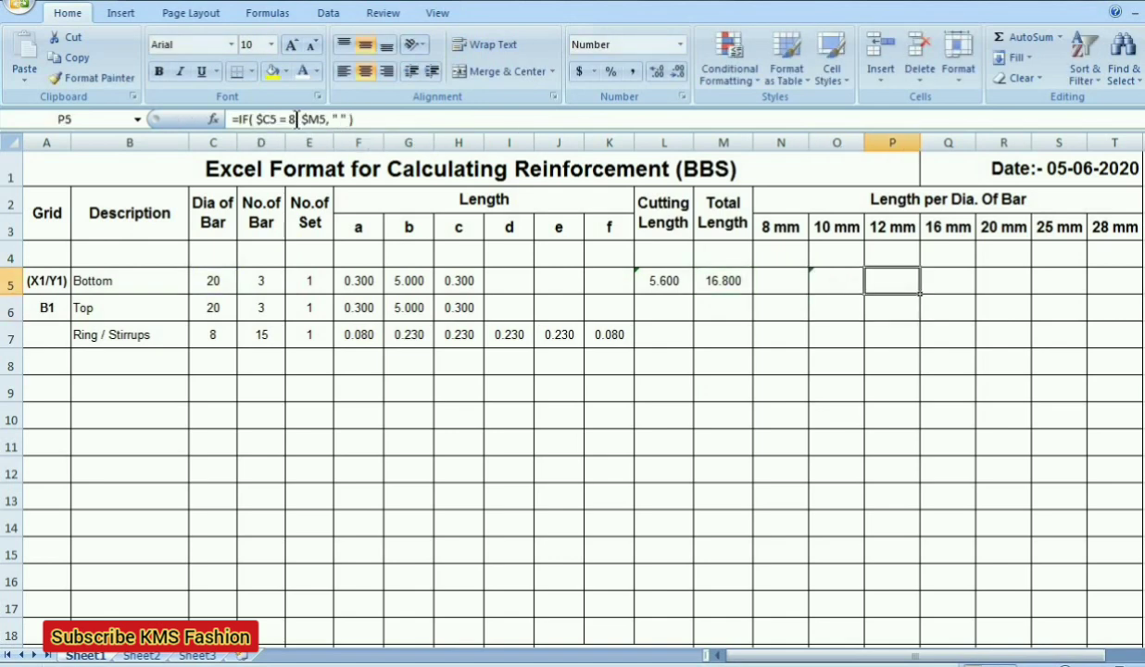
left_click(296, 118)
key("BackSpace")
type("12")
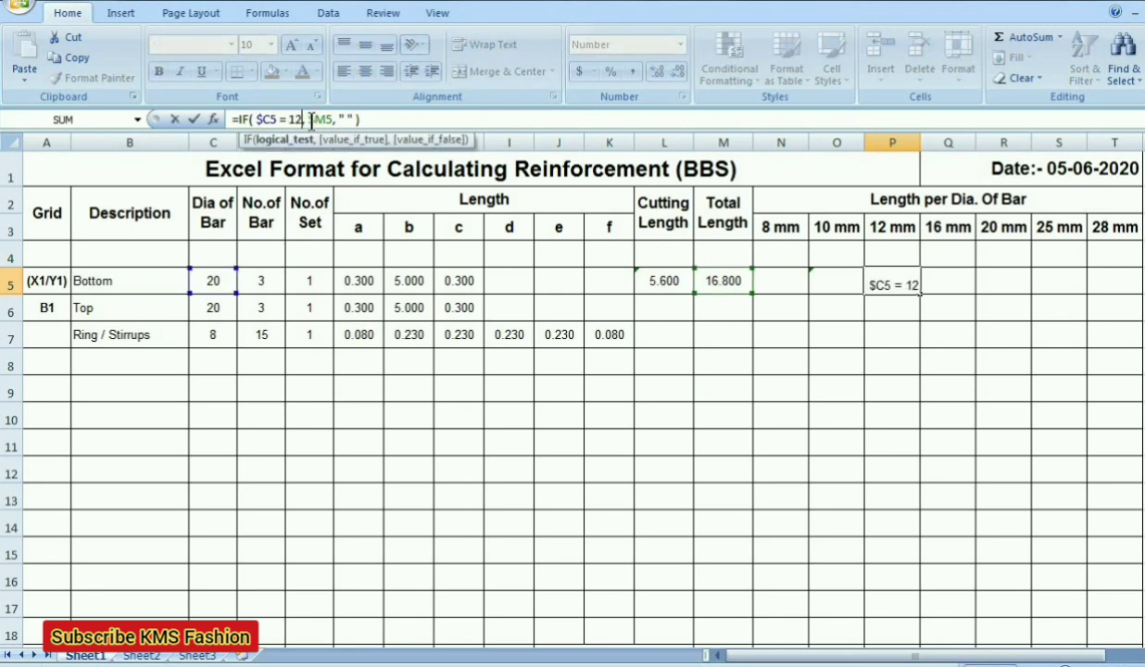
- Edit the 16 mm formula in Q5 so it tests whether $C5 = 16
left_click(958, 278)
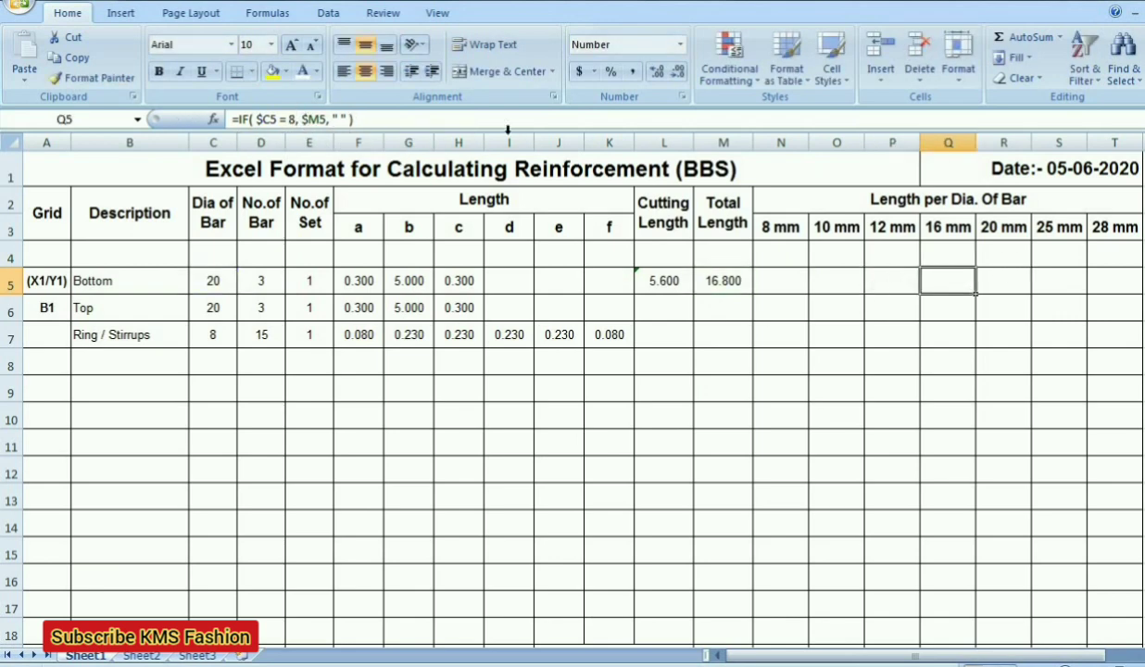
left_click(296, 118)
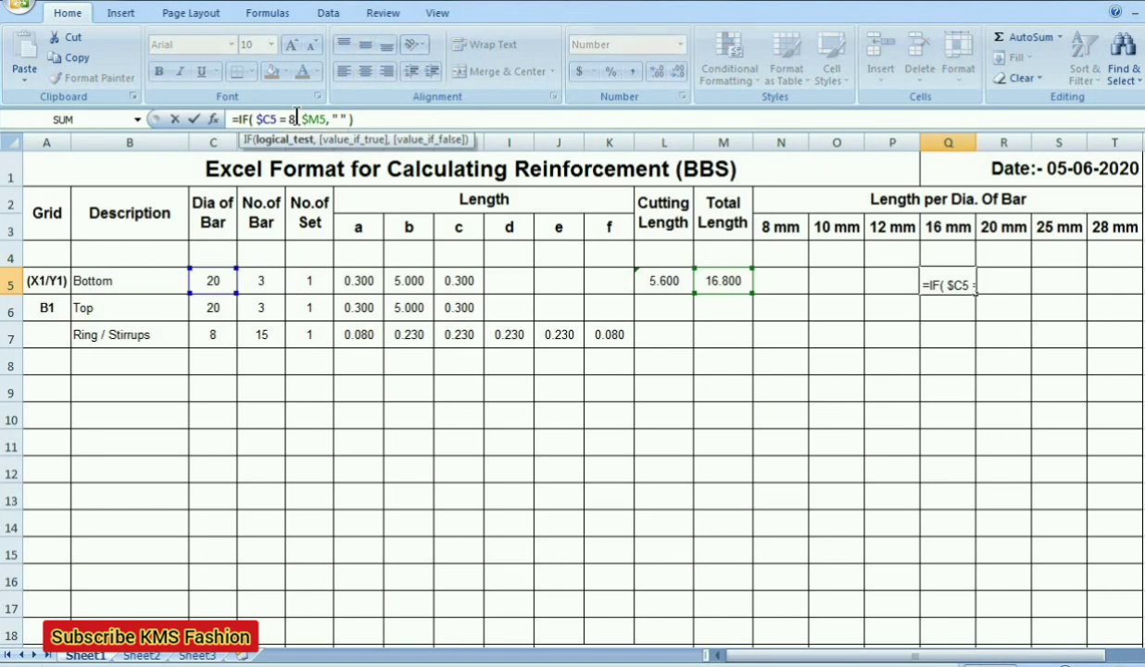
key("BackSpace")
type("16")
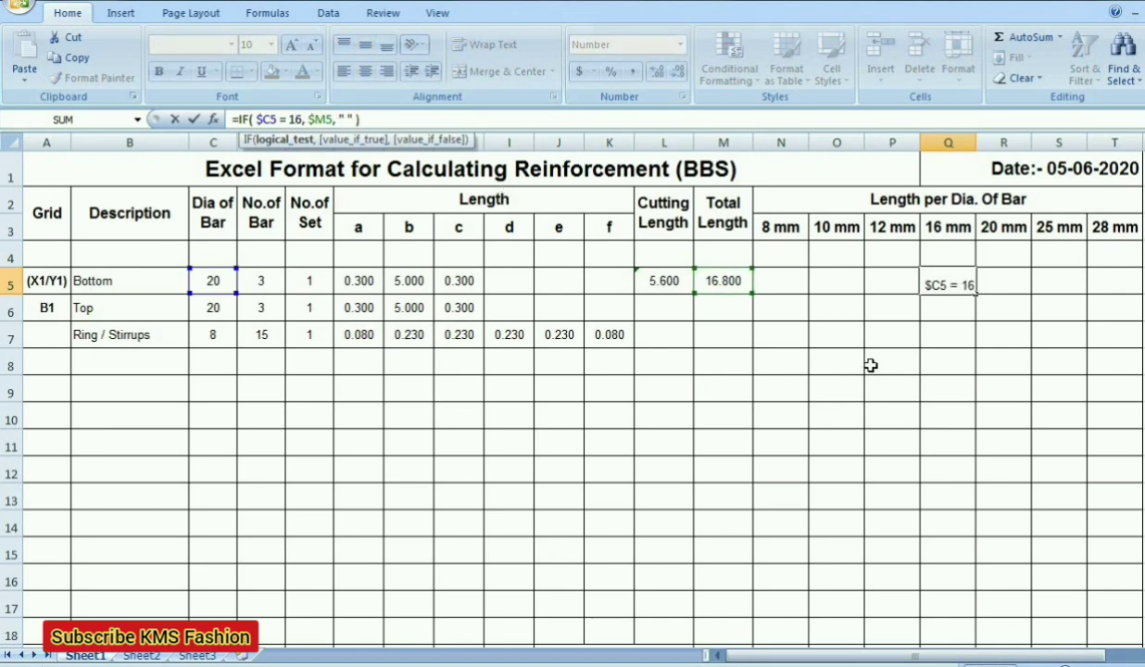
- Edit the 20 mm formula in R5 so its condition reads $C5 = 20
left_click(1016, 281)
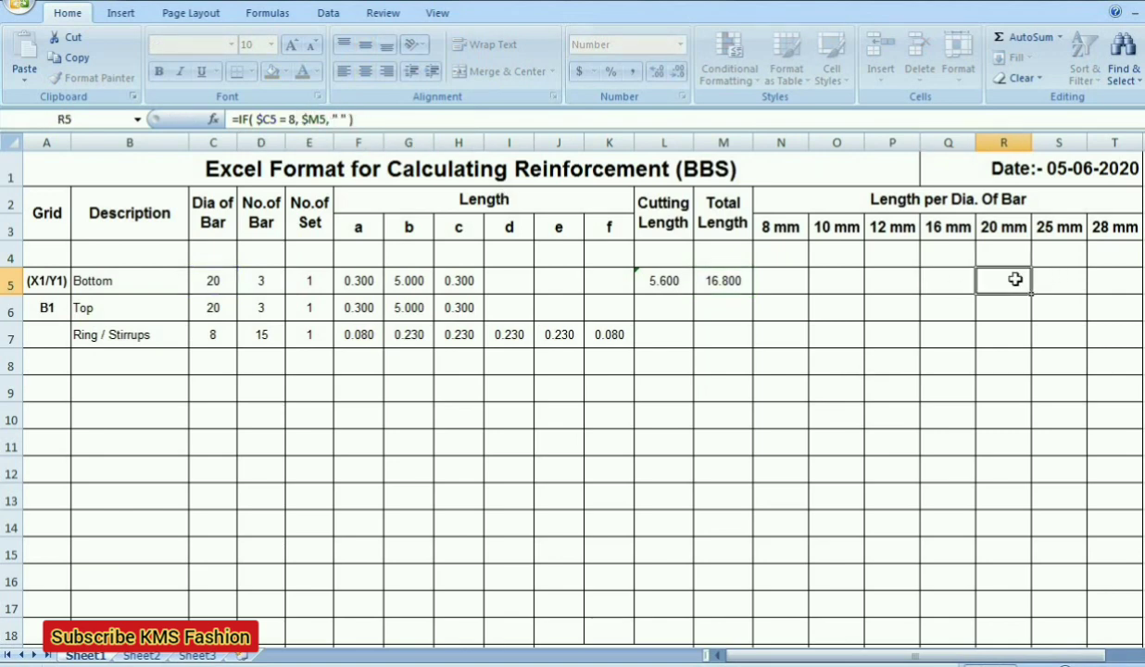
left_click(295, 120)
key("BackSpace")
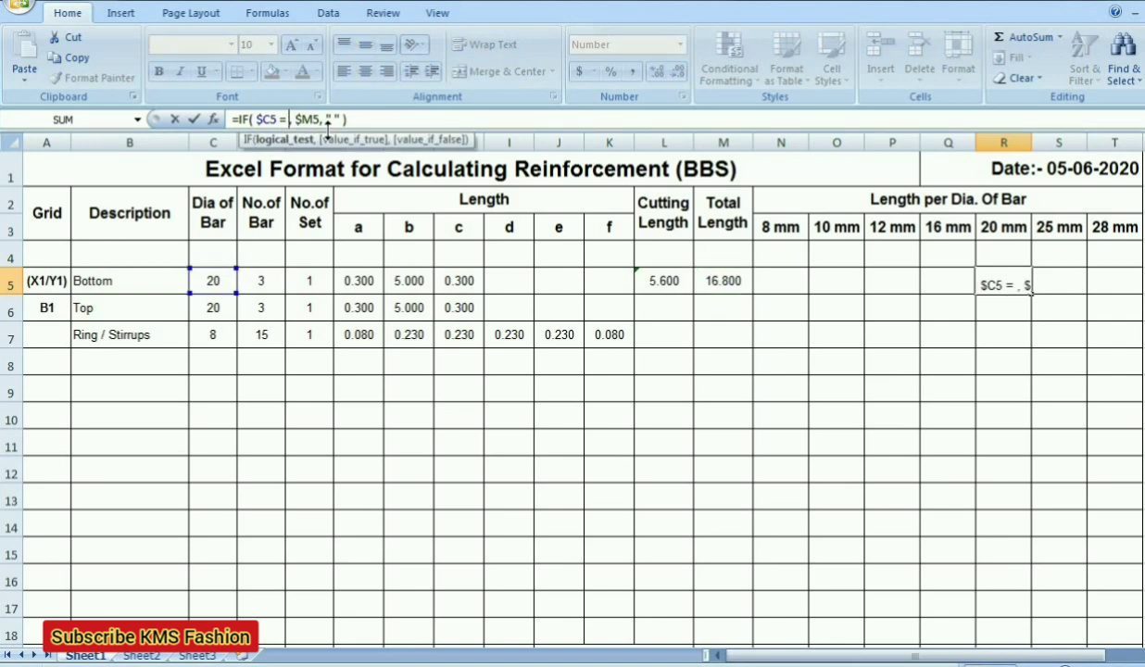
type("20")
- Change the Bottom row's 25 mm cell S5 to =IF( $C5 = 25, $M5, " " )
left_click(1070, 281)
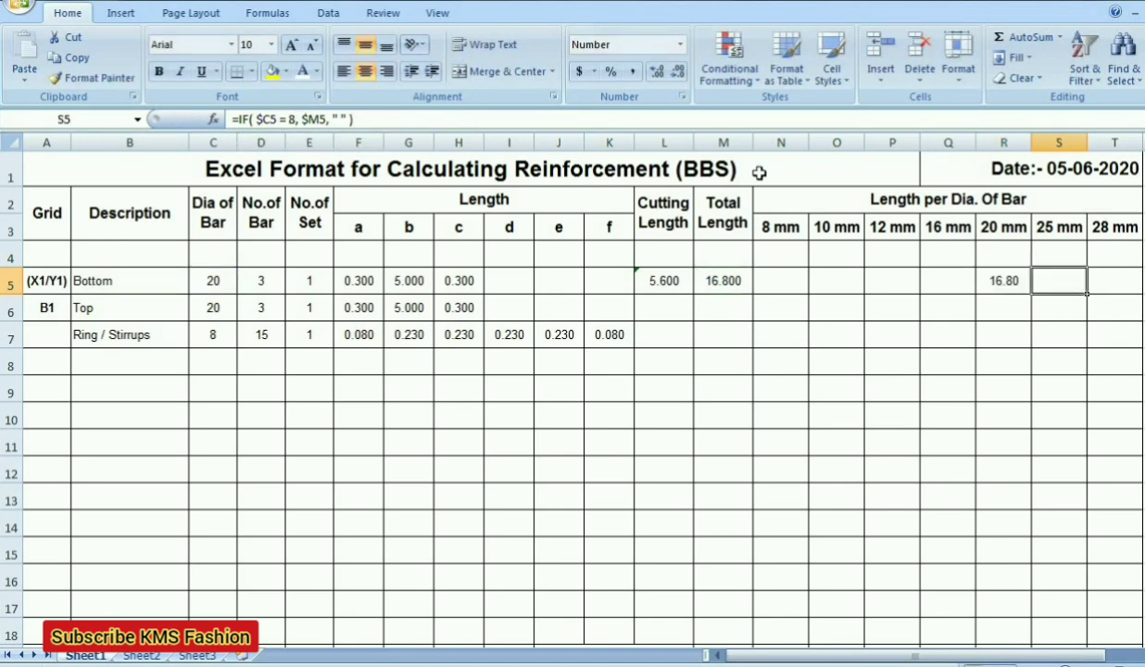
left_click(315, 118)
key("BackSpace")
type("N")
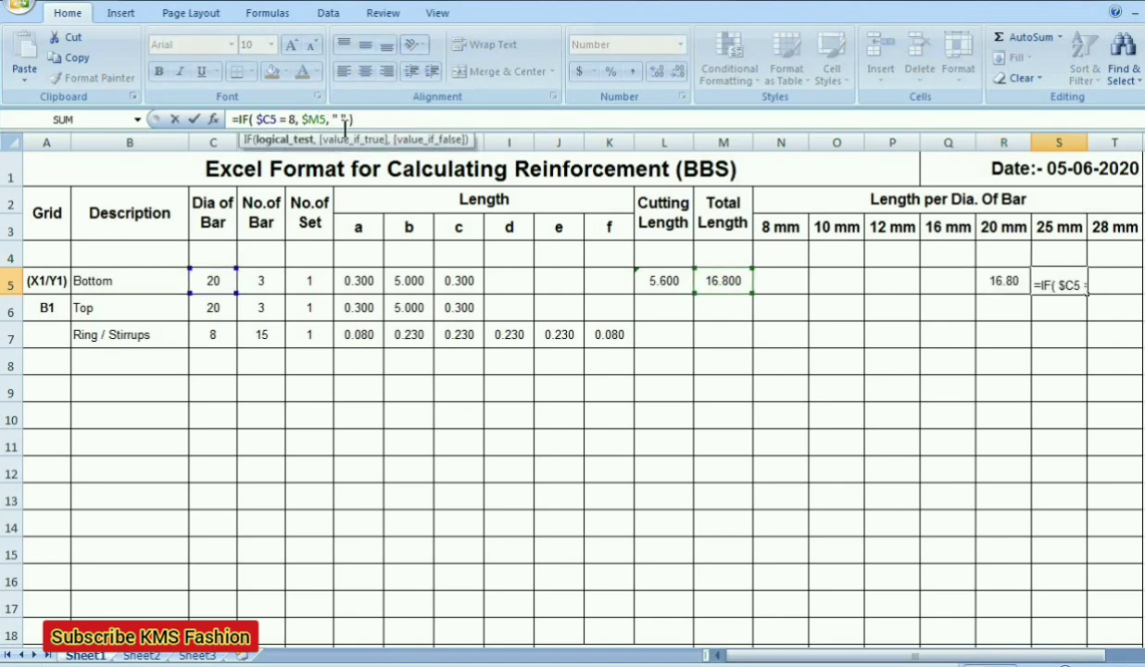
left_click(297, 119)
key("BackSpace")
type("25")
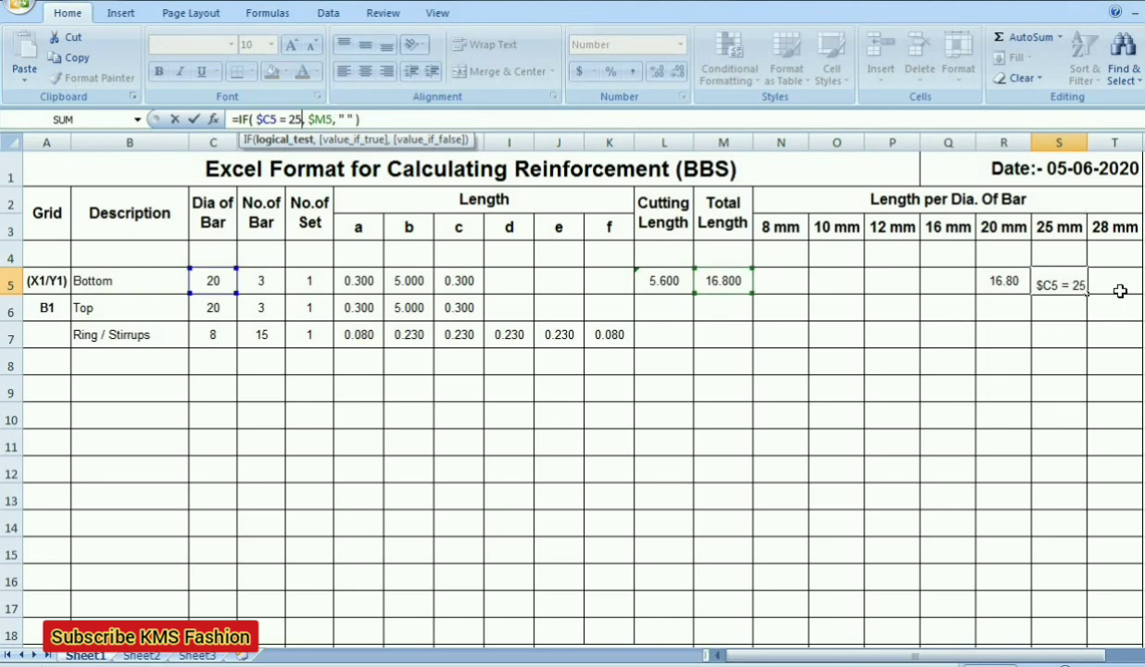
- Change the Bottom row's 28 mm cell T5 to =IF( $C5 = 28, $M5, " " ) and check the neighbouring 25 mm and 20 mm formulas
left_click(1119, 291)
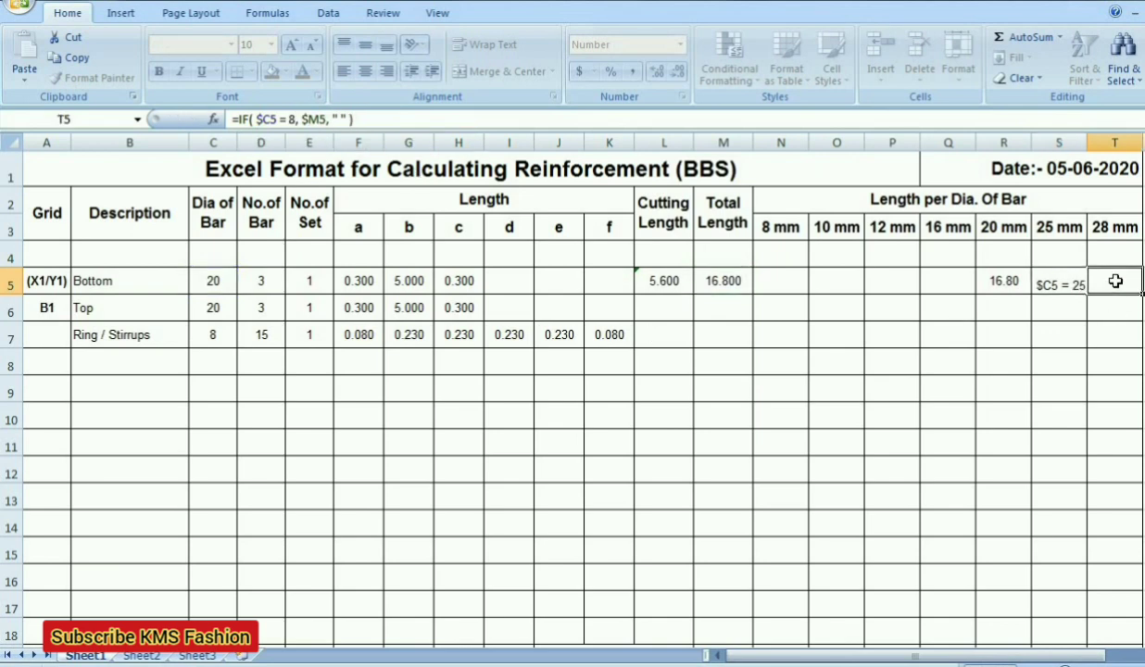
left_click(290, 119)
type("2")
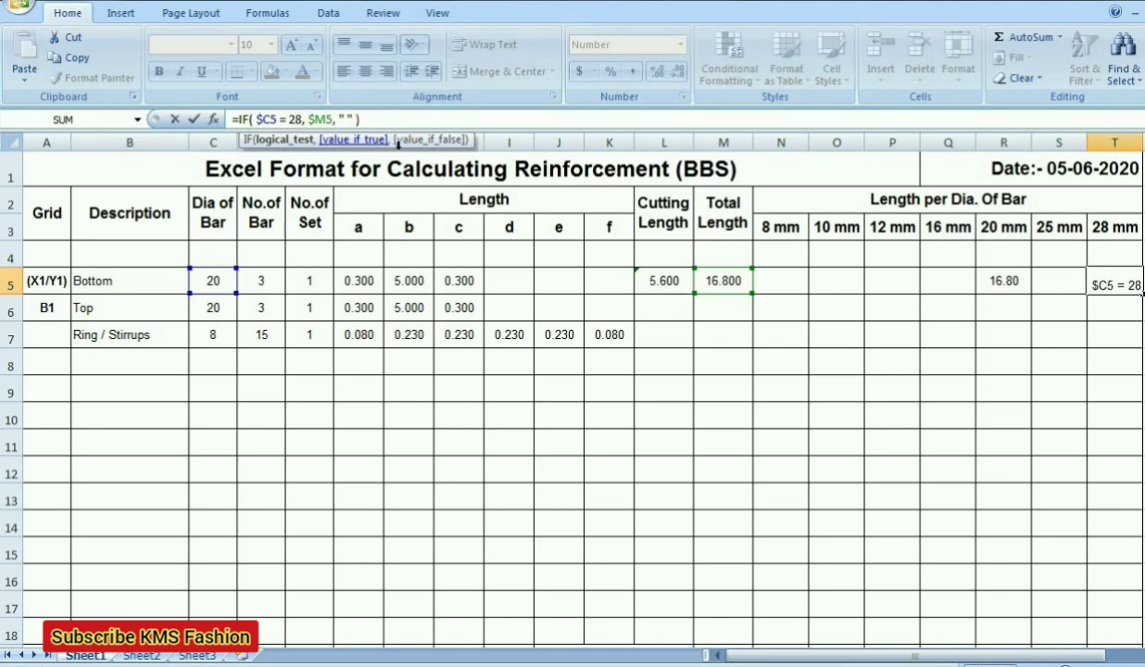
key("Return")
key("Up")
key("Left")
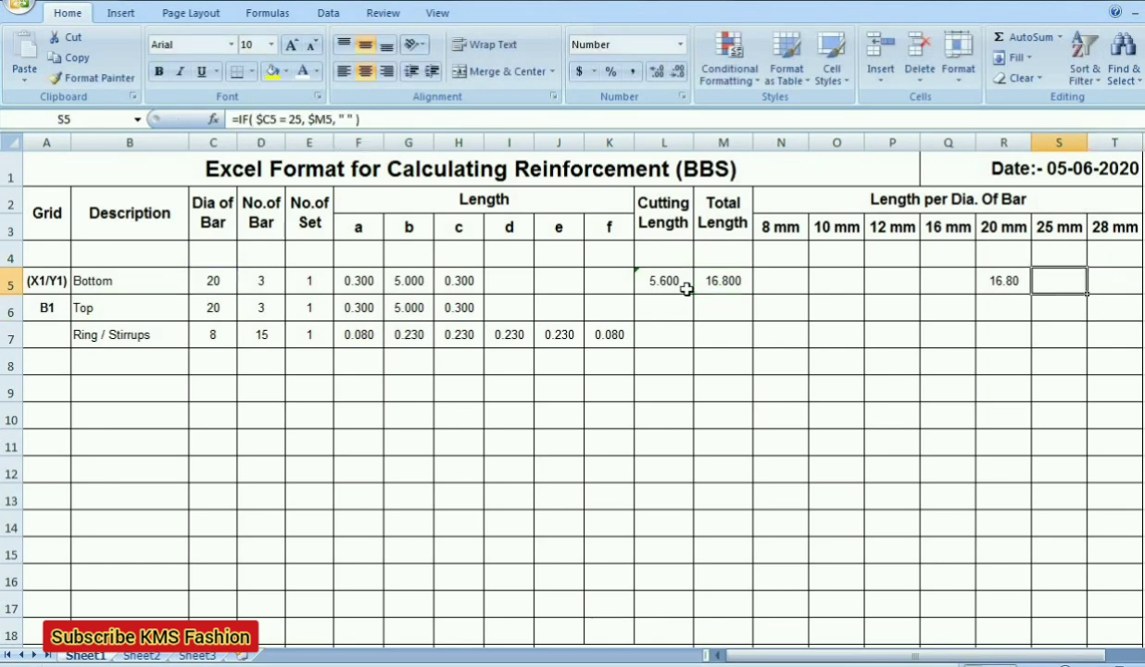
left_click(1009, 283)
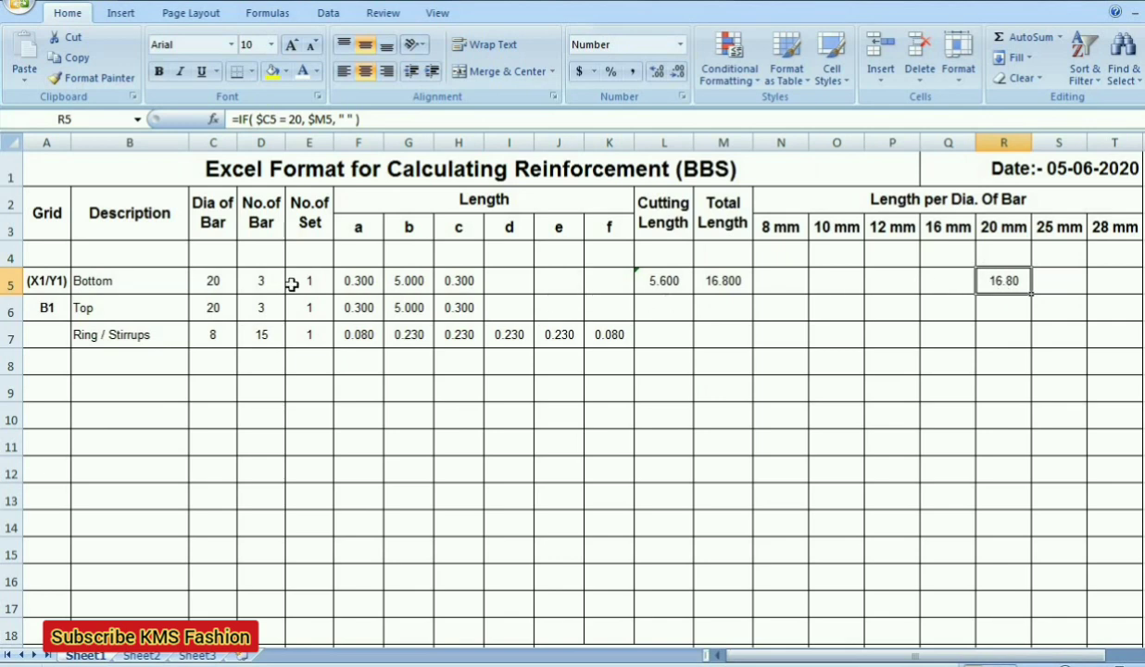
- Test the diameter formulas by setting the Bottom row's bar diameter in C5 to 25, and check the 25 mm cell
left_click(229, 282)
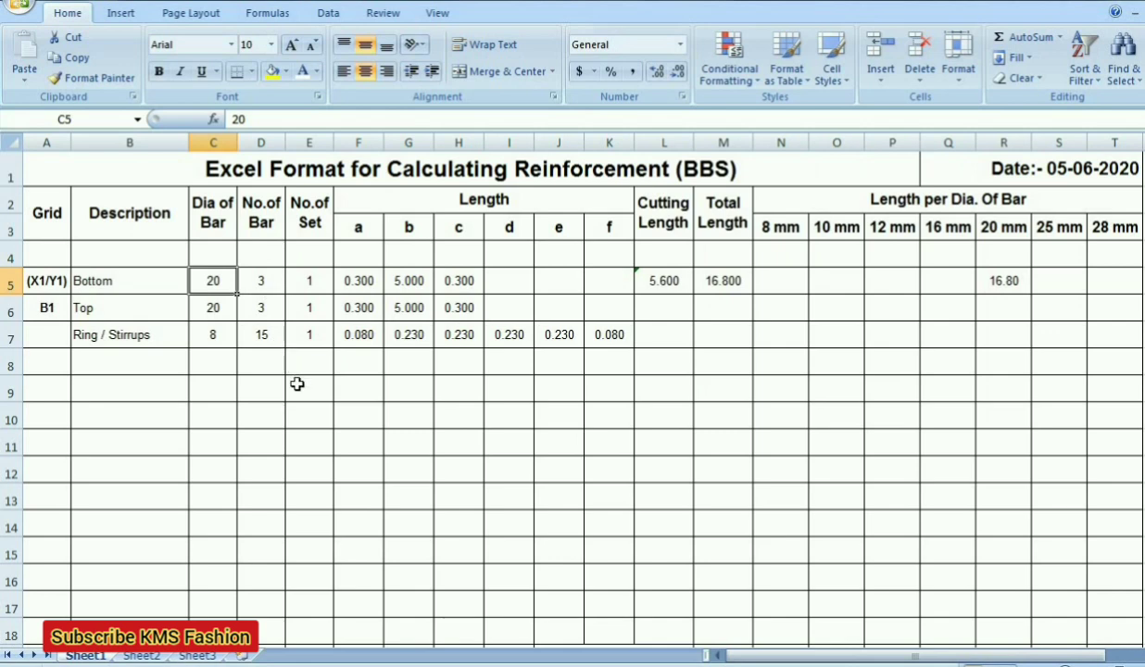
type("25")
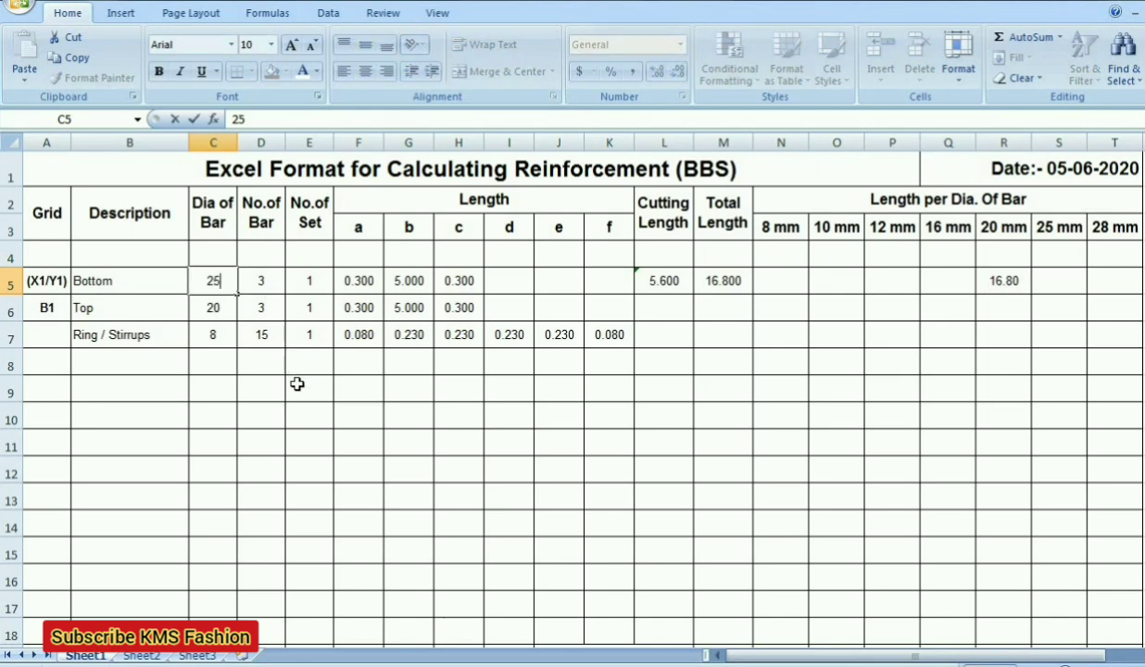
key("Return")
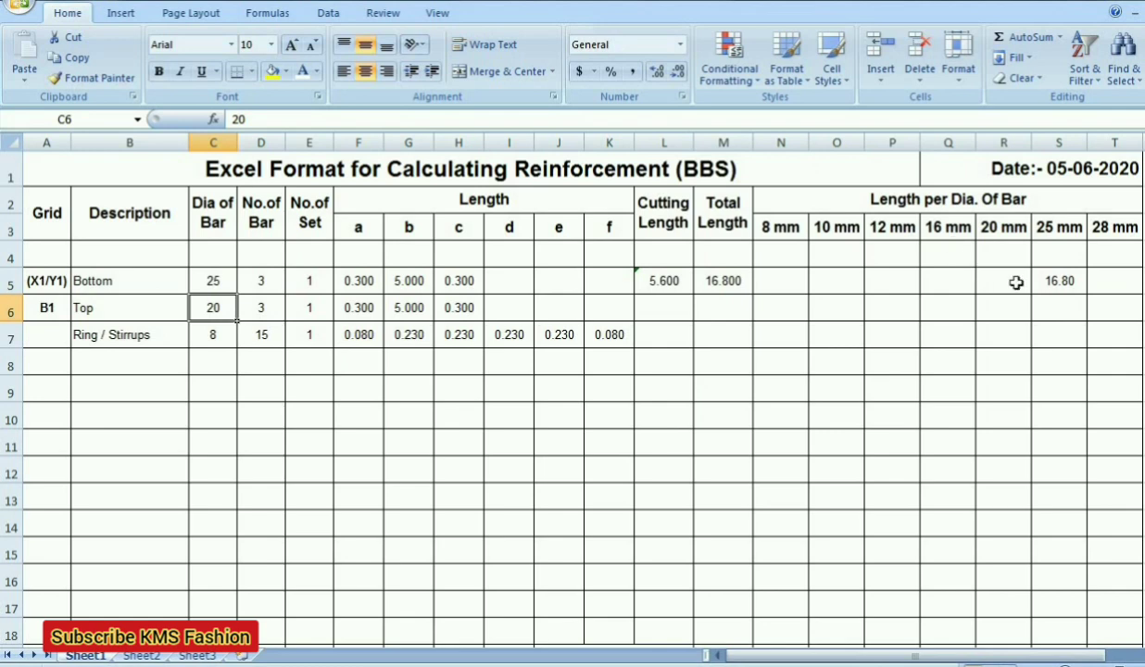
left_click(1048, 284)
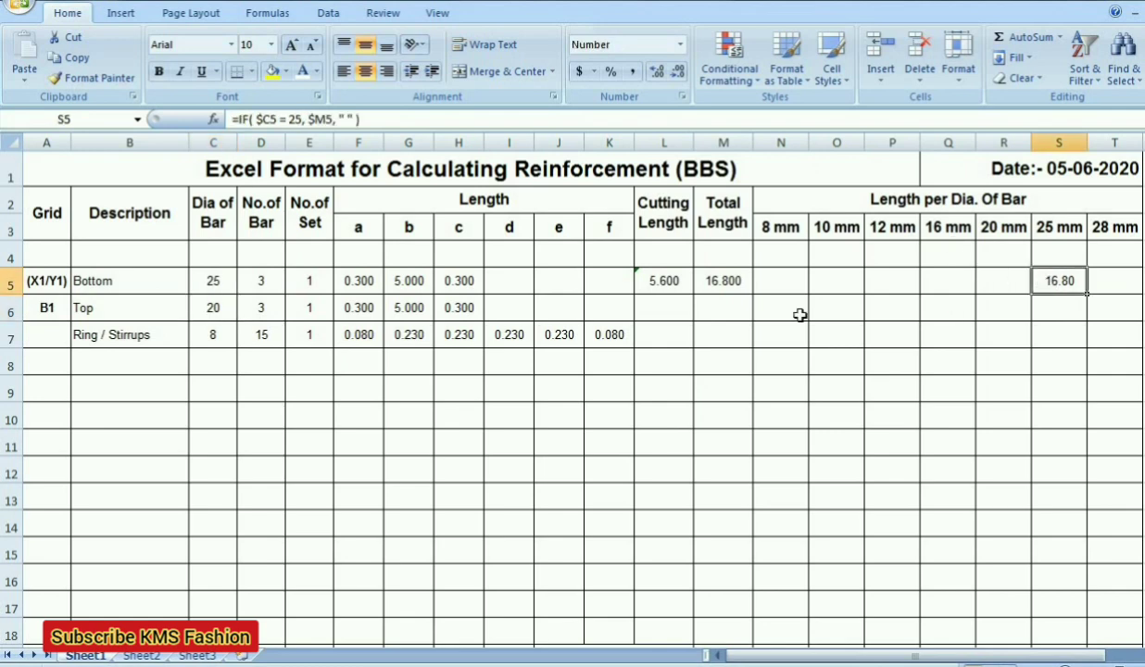
- Test the 28 mm column by setting the Bottom row's bar diameter in C5 to 28
left_click(223, 283)
type("2")
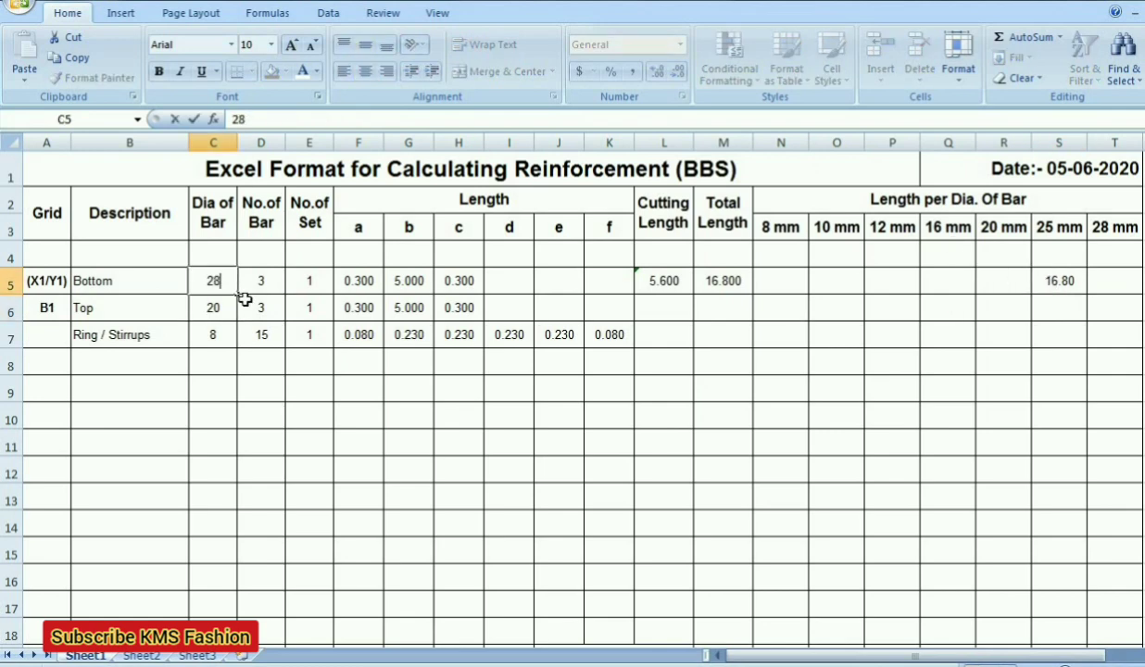
key("Return")
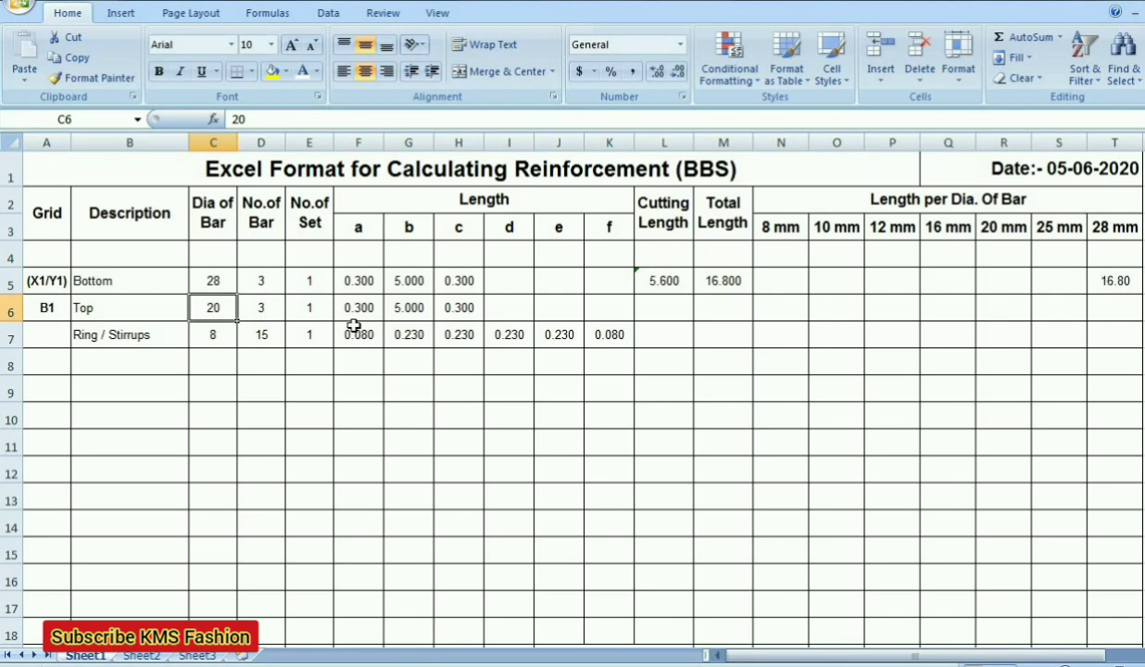
- Set the bar diameter in C5 to 16 as a test, and check the 16 mm and cutting length formulas
left_click(200, 283)
type("16")
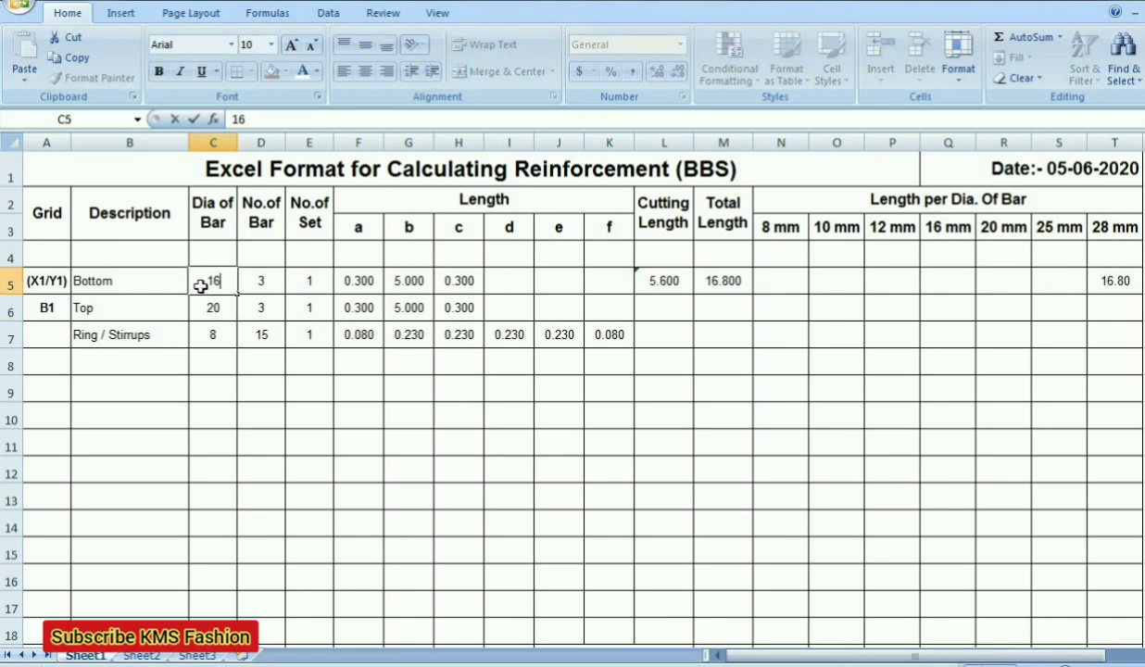
key("Return")
left_click(965, 276)
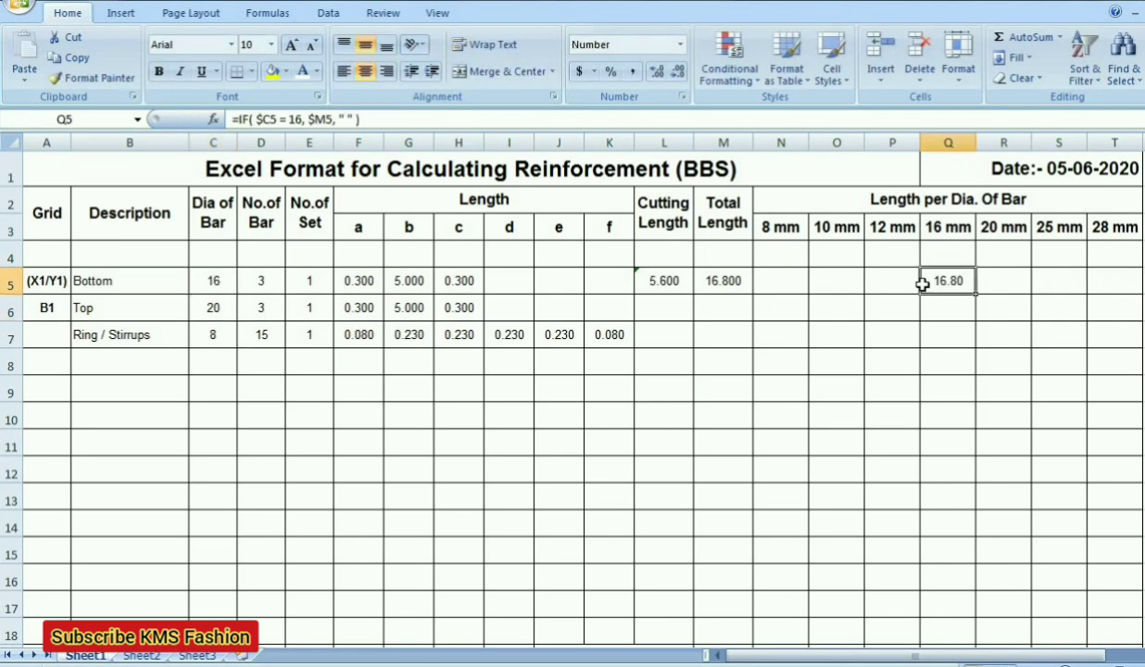
left_click(663, 283)
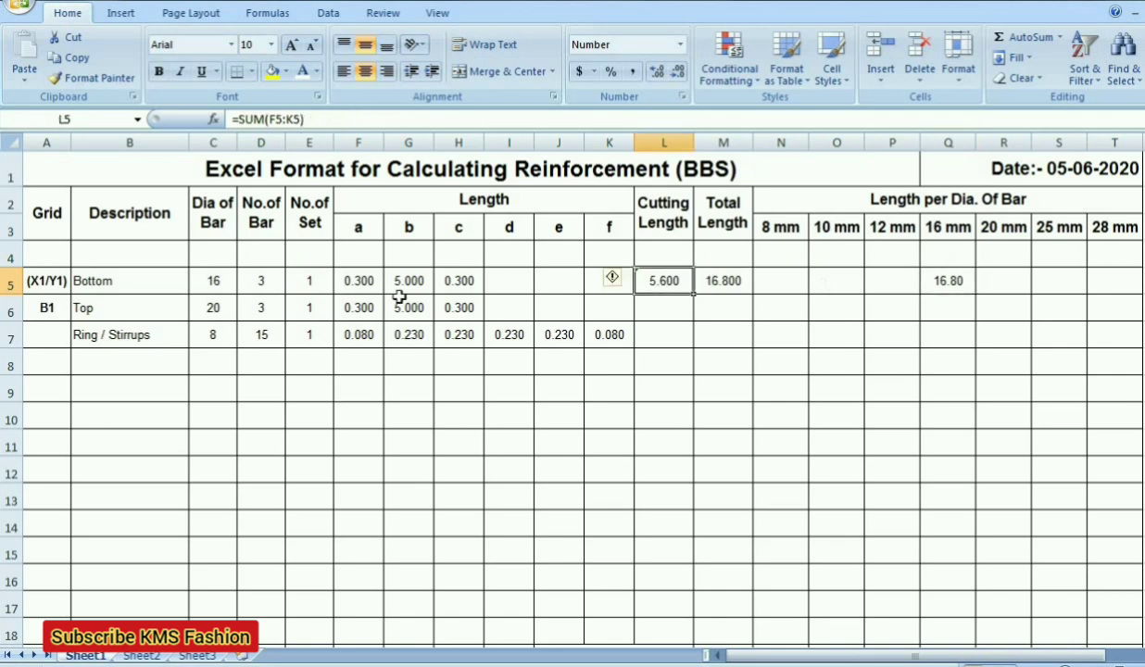
- Set the Bottom row's bar diameter in C5 back to 20
left_click(213, 276)
type("20")
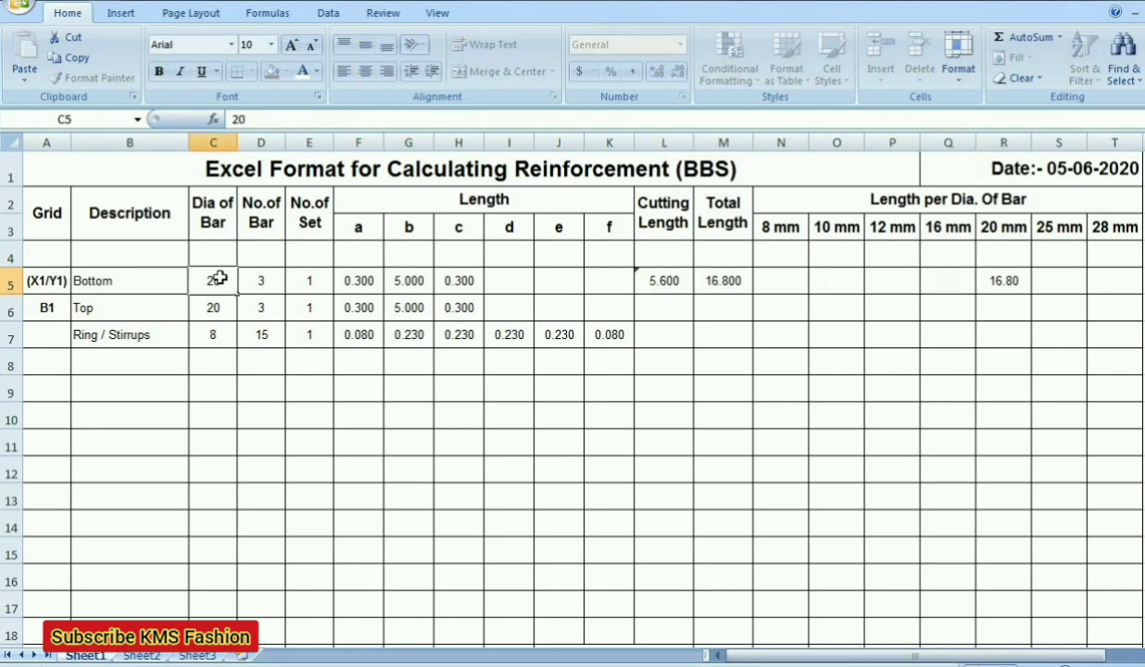
key("Return")
- Fill the Bottom row's cutting length, total length and per-diameter formulas in L5:T5 down through row 18
left_click(658, 281)
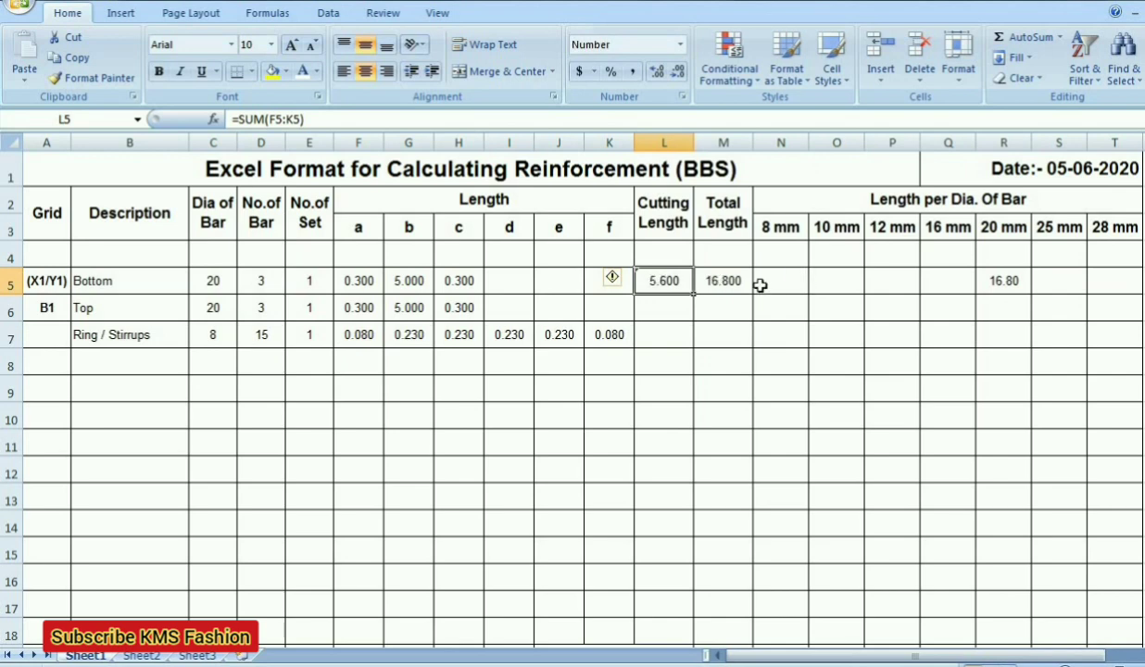
left_click_drag(716, 282, 1112, 283)
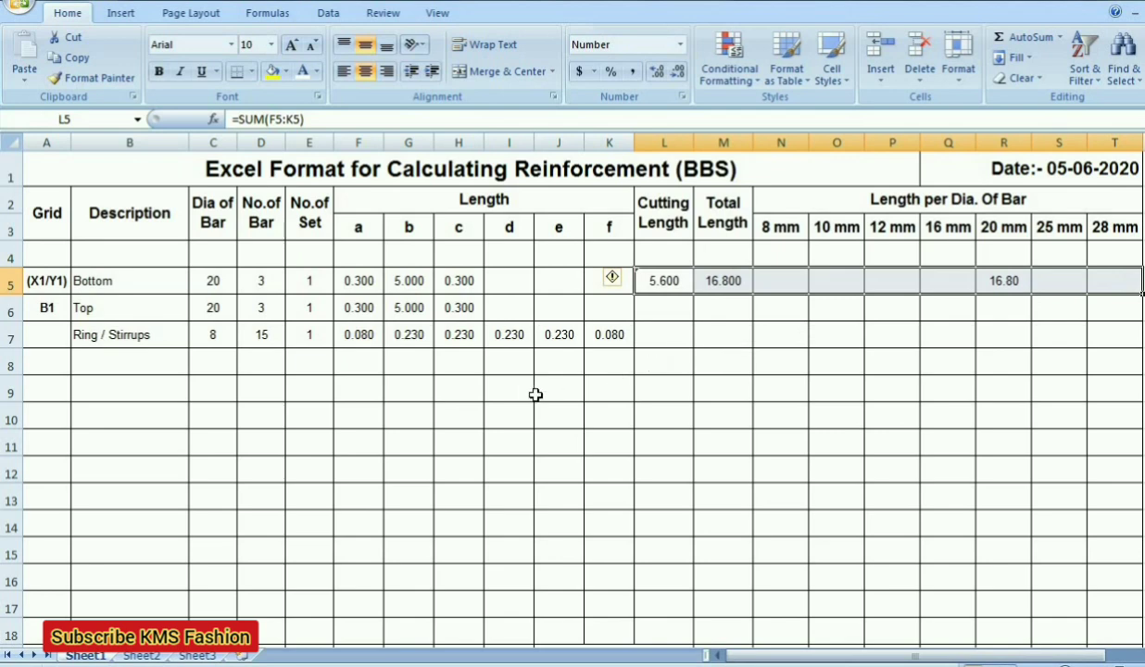
key("shift+Down")
key("shift+Down")
key("shift+Down")
key("shift+Down")
key("shift+Down")
key("shift+Down")
key("shift+Down")
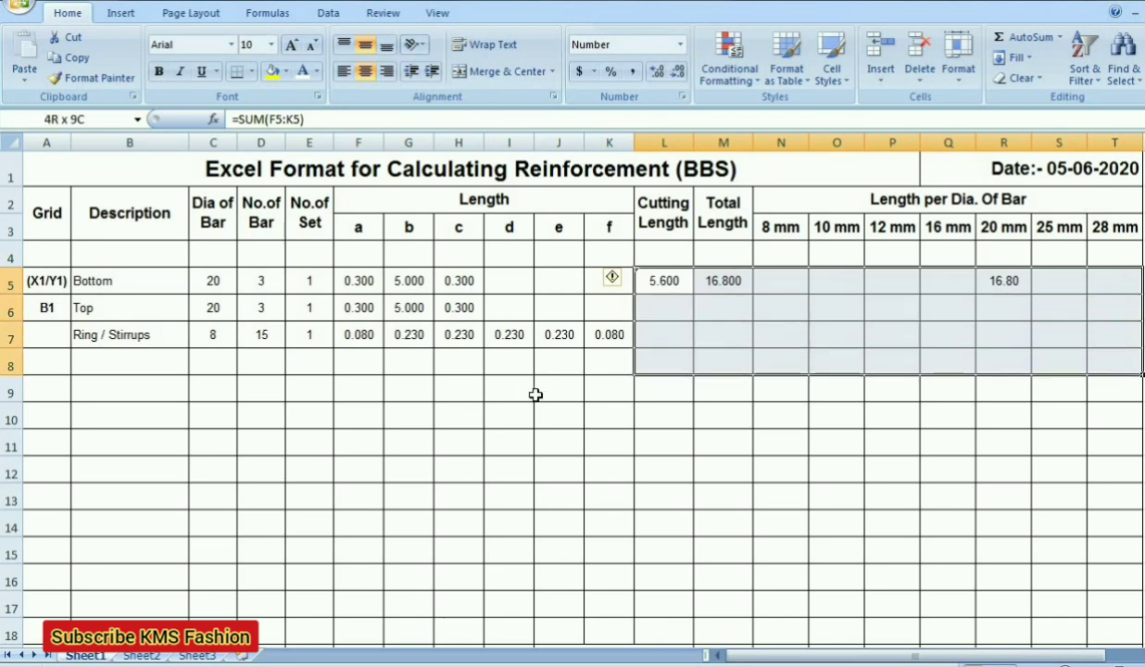
key("shift+Down")
key("shift+Down")
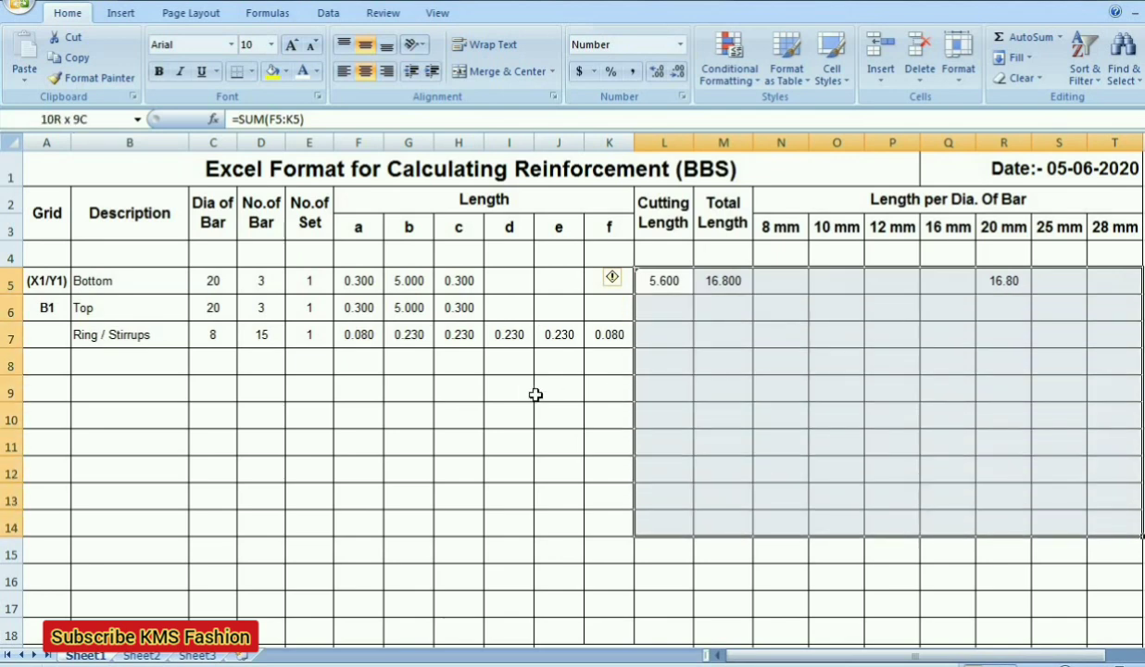
key("shift+Down")
key("shift+Down")
key("shift+Down")
key("shift+Down")
key("shift+Down")
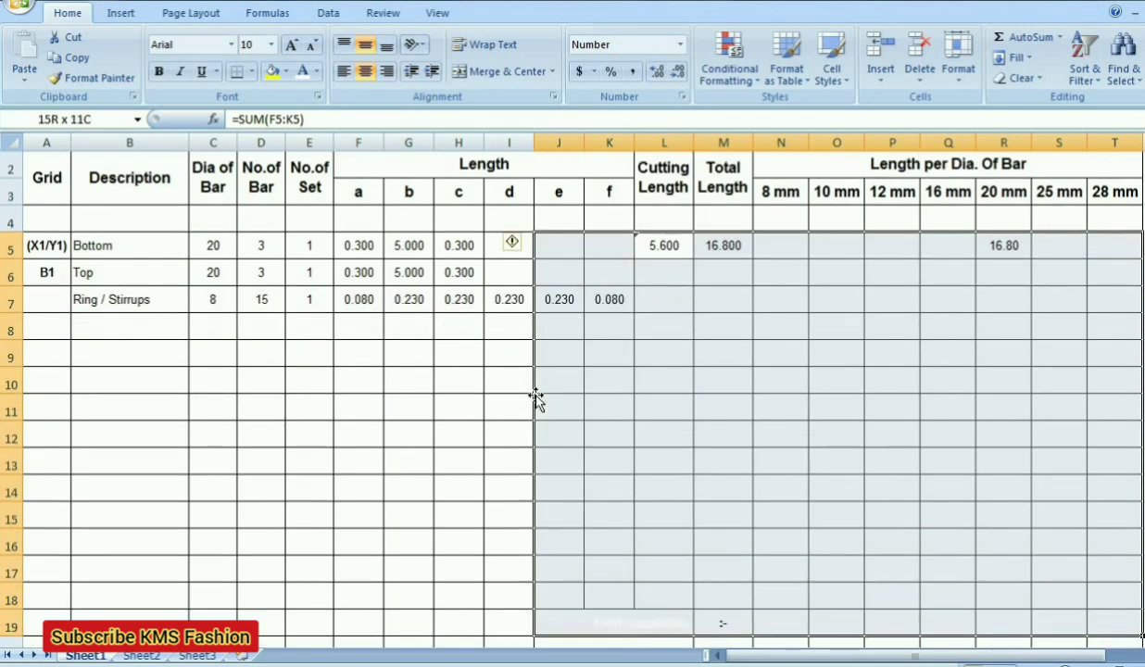
key("shift+Up")
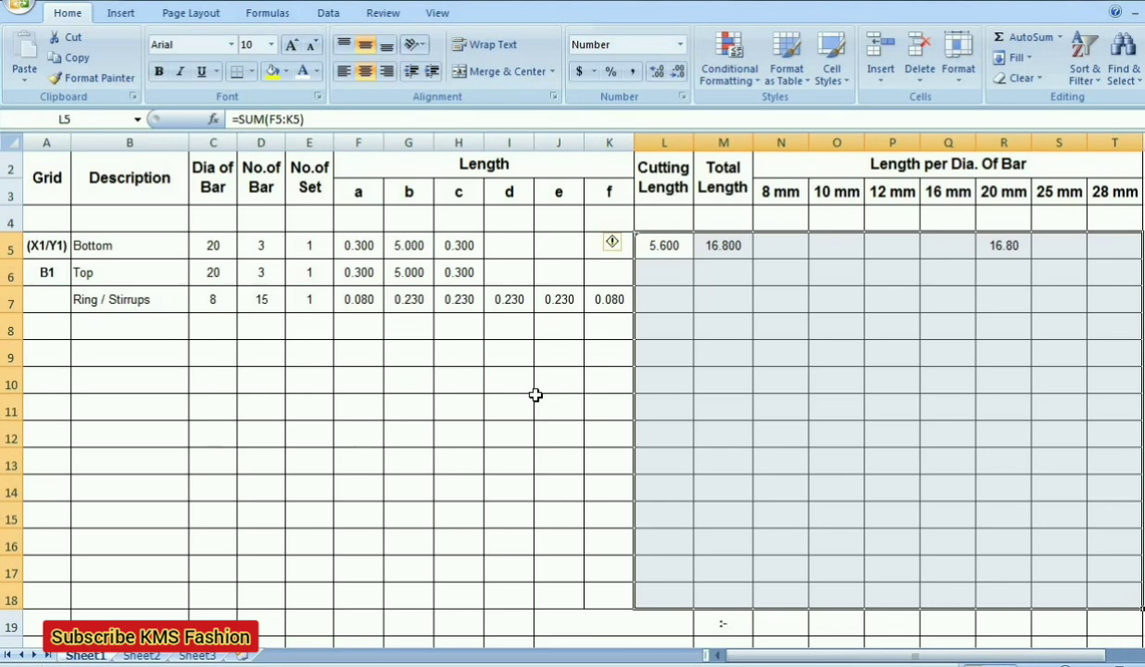
key("ctrl+d")
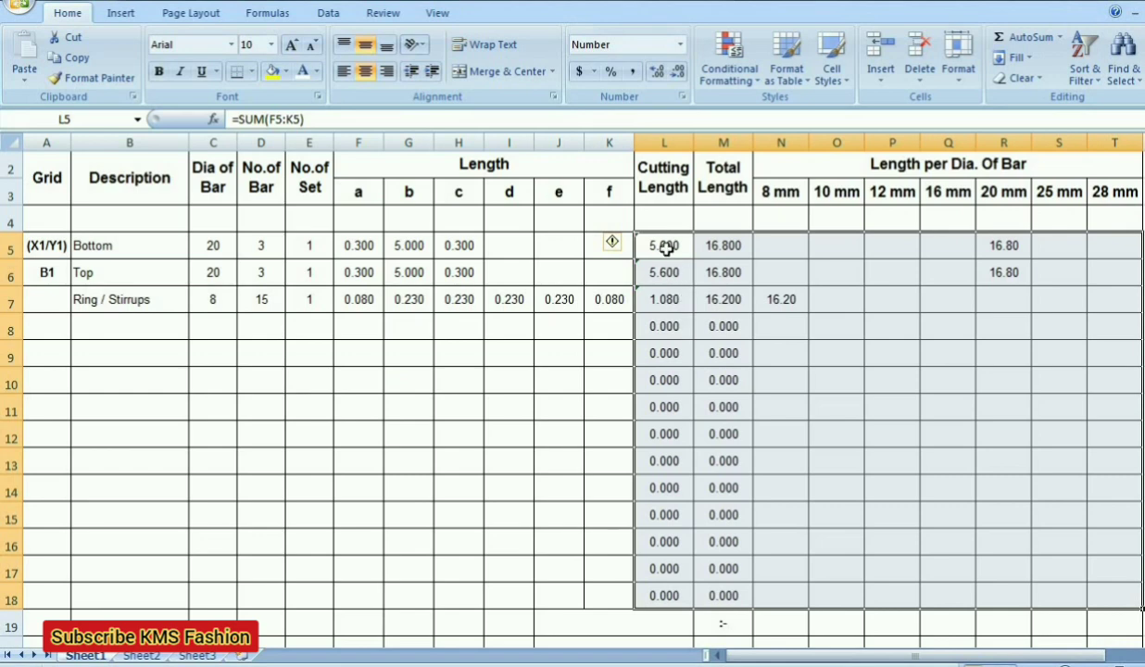
- Undo the last formula fill, and fill the formulas in L5:T5 down through row 18 again
left_click_drag(663, 247, 811, 261)
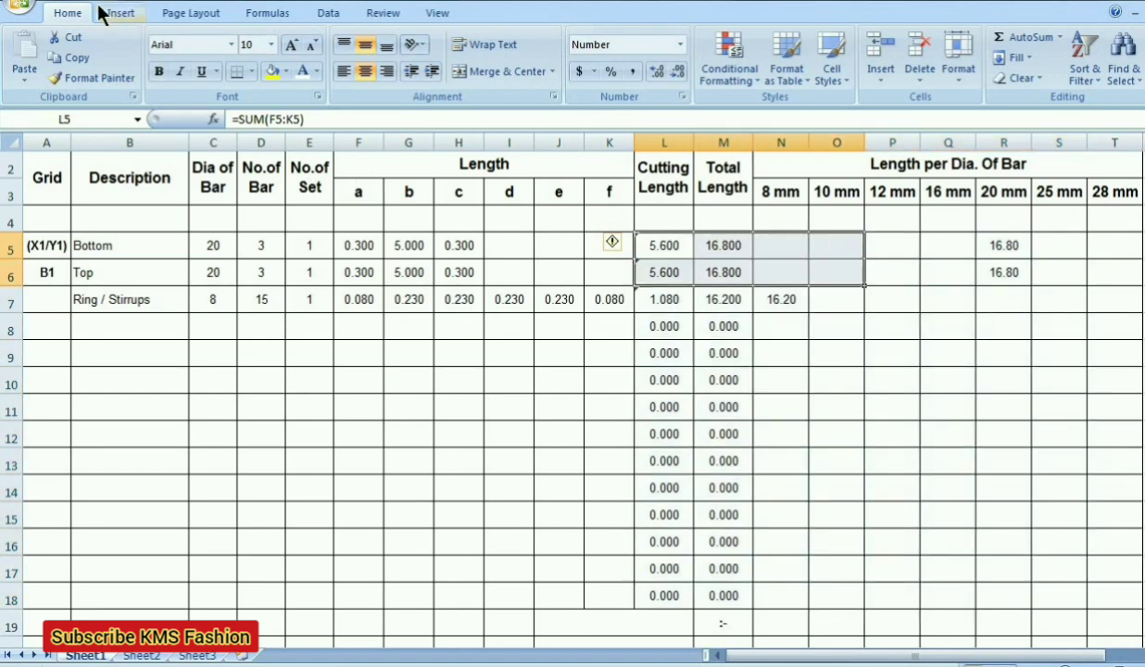
key("ctrl+z")
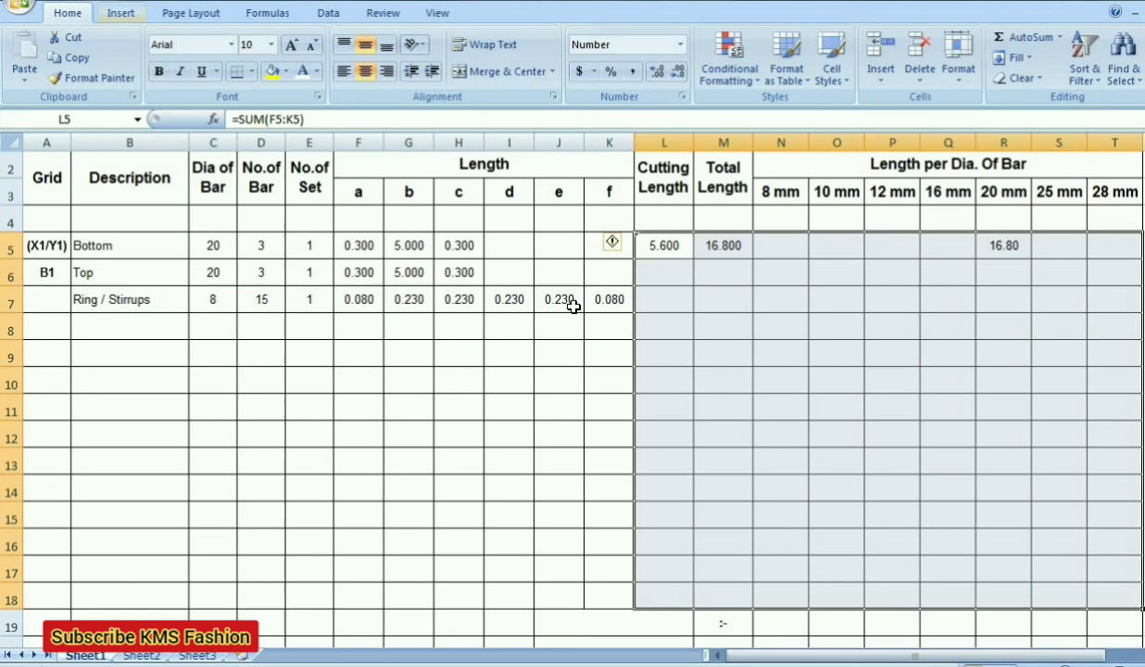
left_click(671, 303)
left_click_drag(659, 248, 1124, 605)
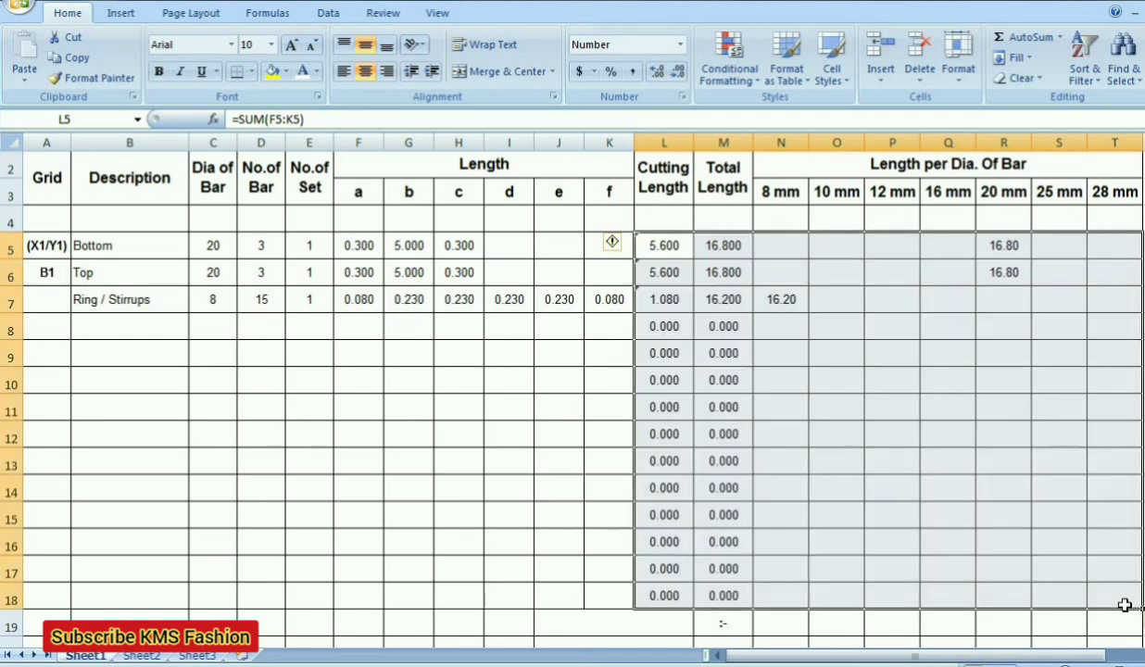
left_click(878, 337)
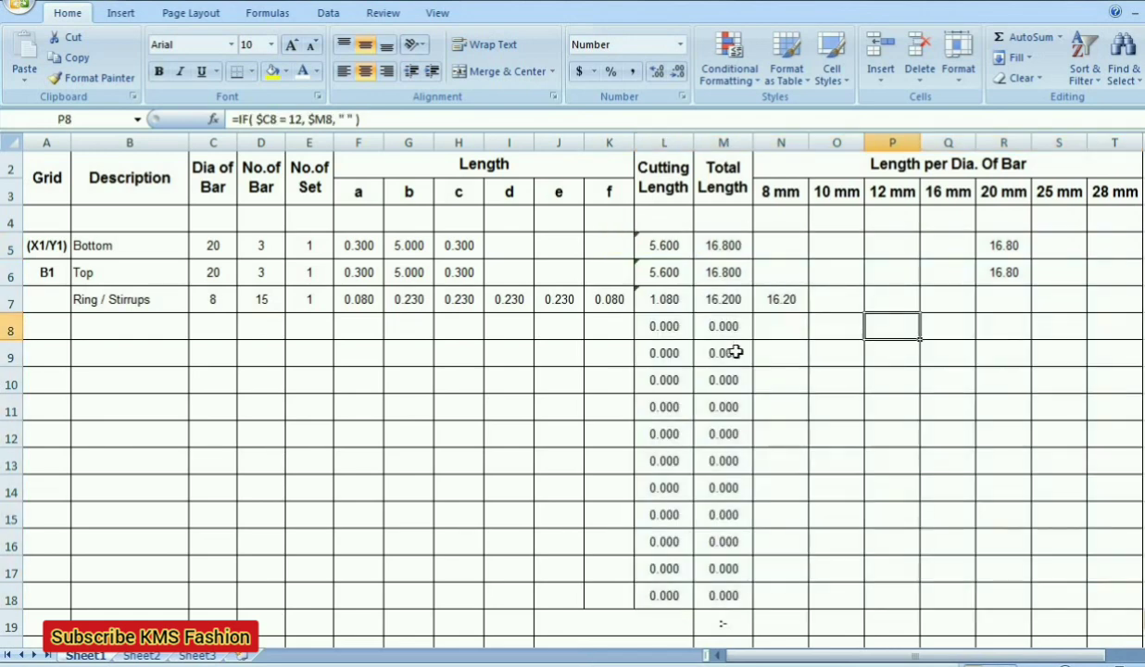
- Test beam B1's diameter columns by setting the Top row's bar diameter to 16 and the Ring / Stirrups row's to 10
left_click(461, 344)
left_click(225, 300)
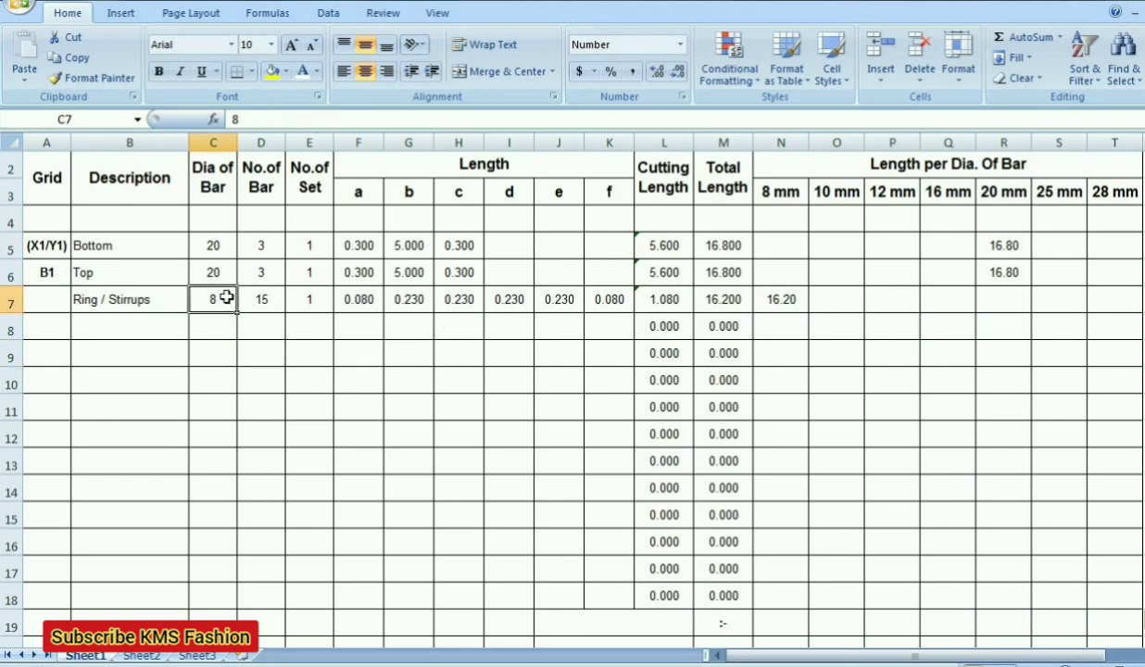
left_click(225, 272)
type("16")
key("Return")
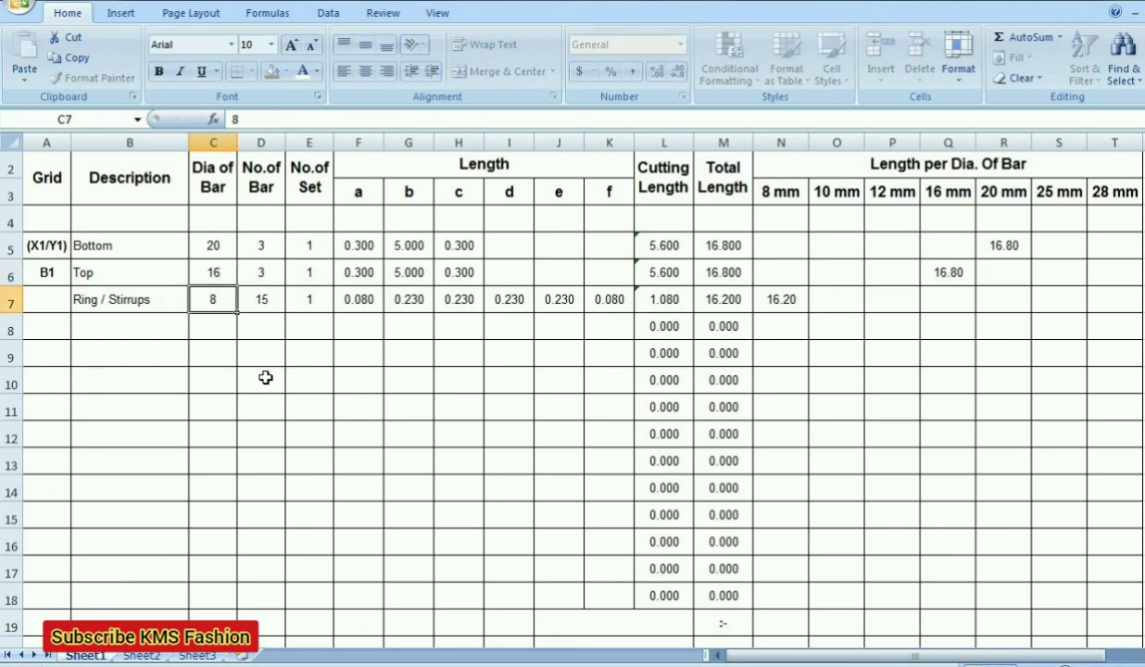
type("10")
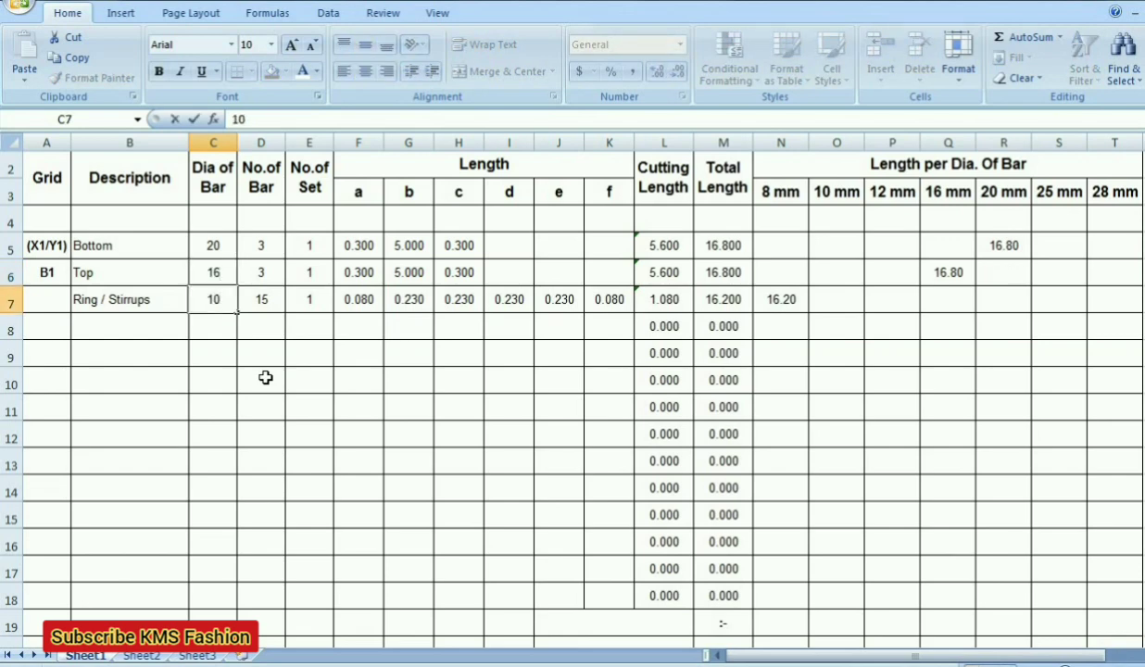
key("Return")
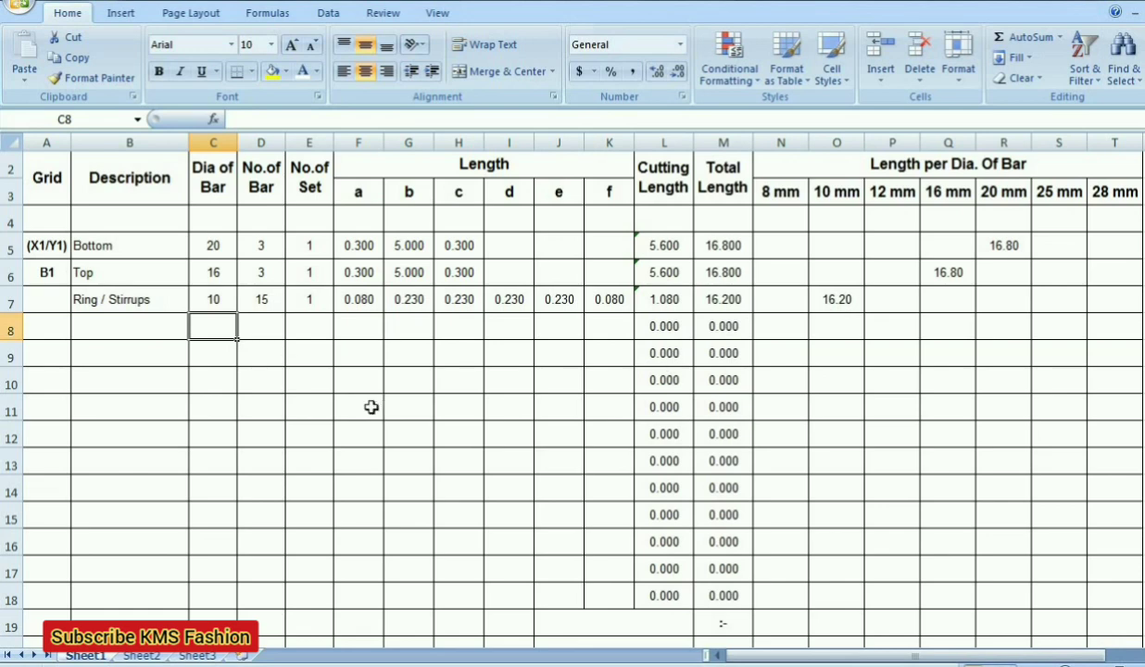
- Copy the Bottom, Top and Ring / Stirrups descriptions in B5:B7 to B9:B11 for a second beam
key("Left")
key("Up")
key("Up")
key("Up")
key("shift+Down")
key("shift+Down")
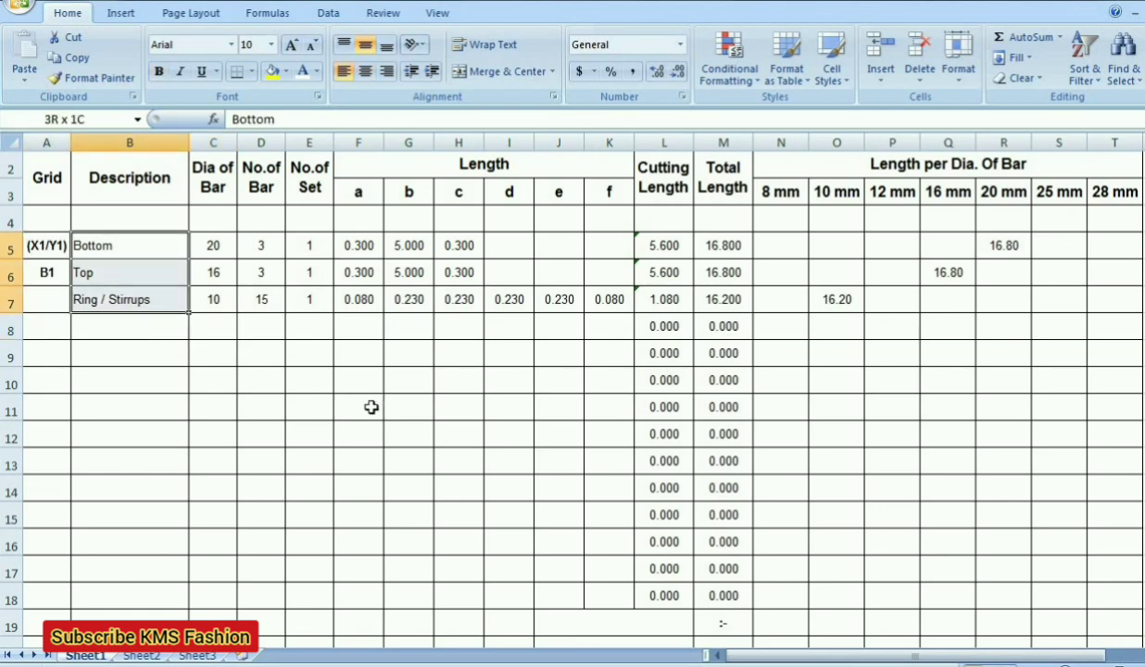
key("shift+Right")
key("shift+Right")
key("shift+Right")
key("shift+Right")
key("Down")
key("Up")
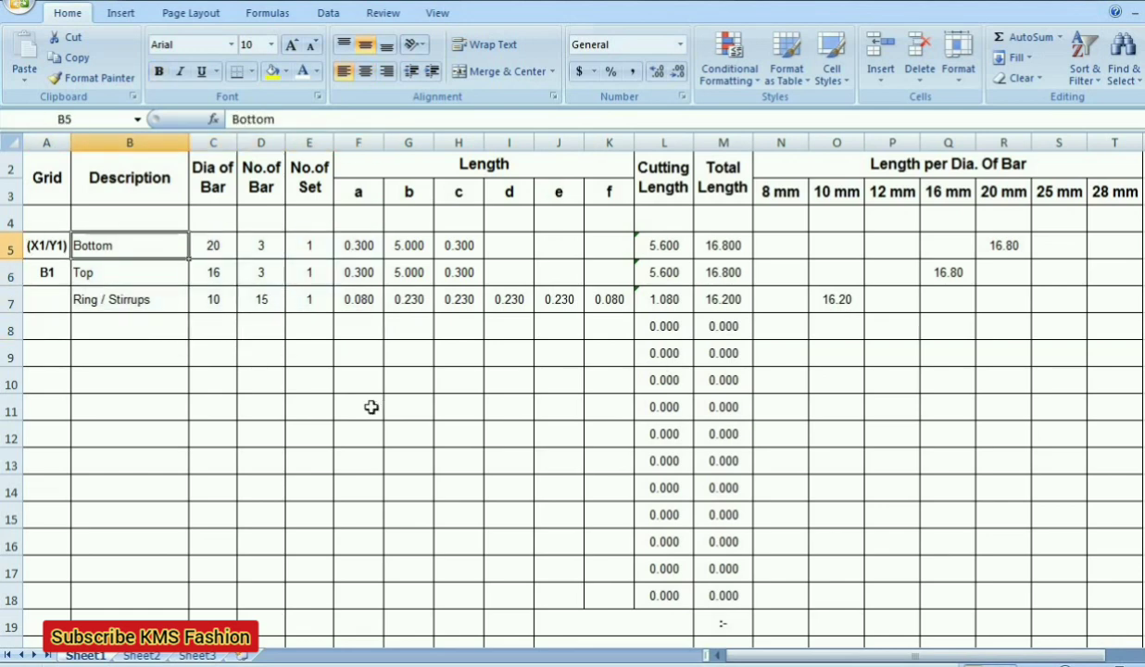
key("shift+Down")
key("shift+Down")
key("ctrl+c")
key("Down")
key("Down")
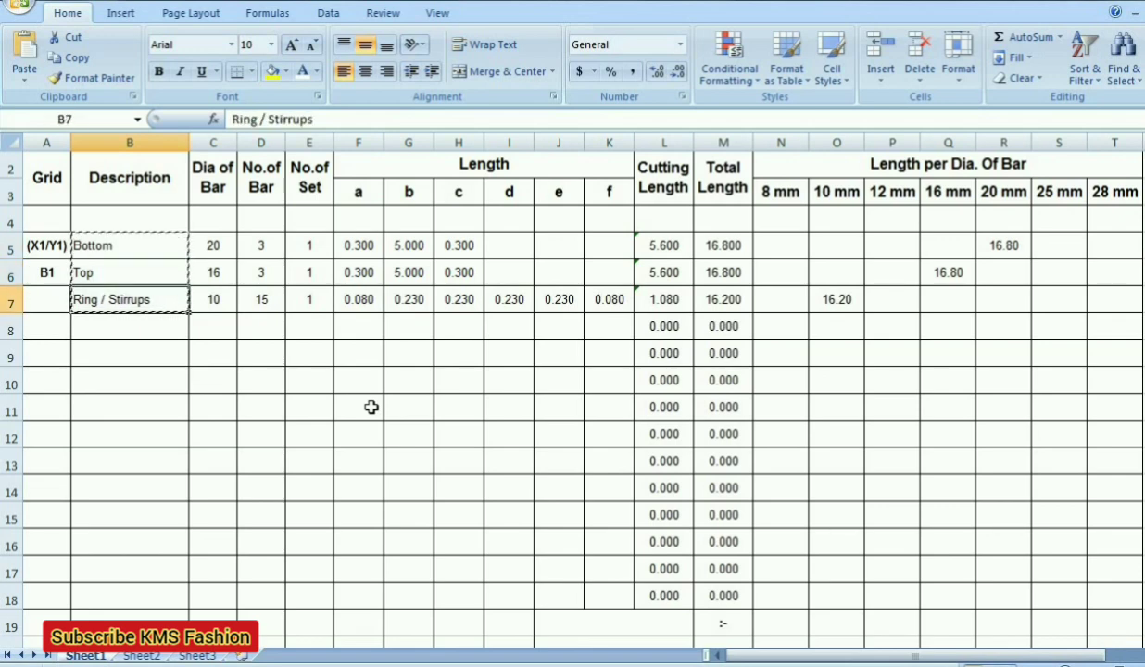
key("Down")
key("Down")
key("ctrl+v")
- Label the second beam's grid cell A9 as B2
key("Left")
type("B")
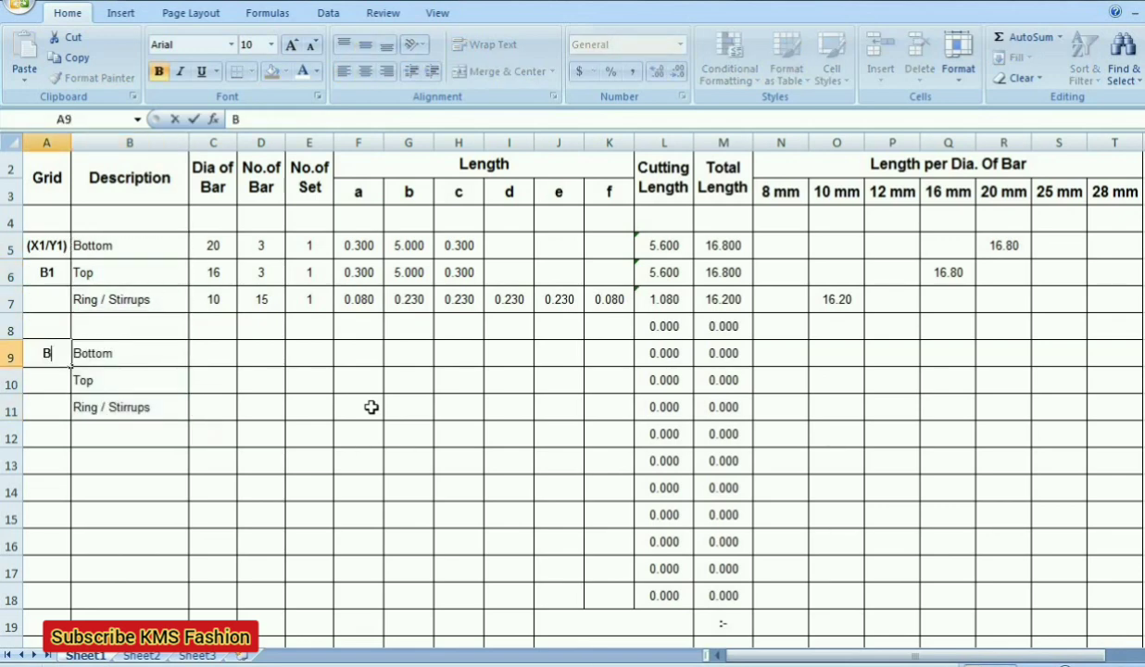
type("2")
key("Return")
- Set beam B1's Top row bar diameter in C6 back to 20
key("Right")
key("Up")
key("Right")
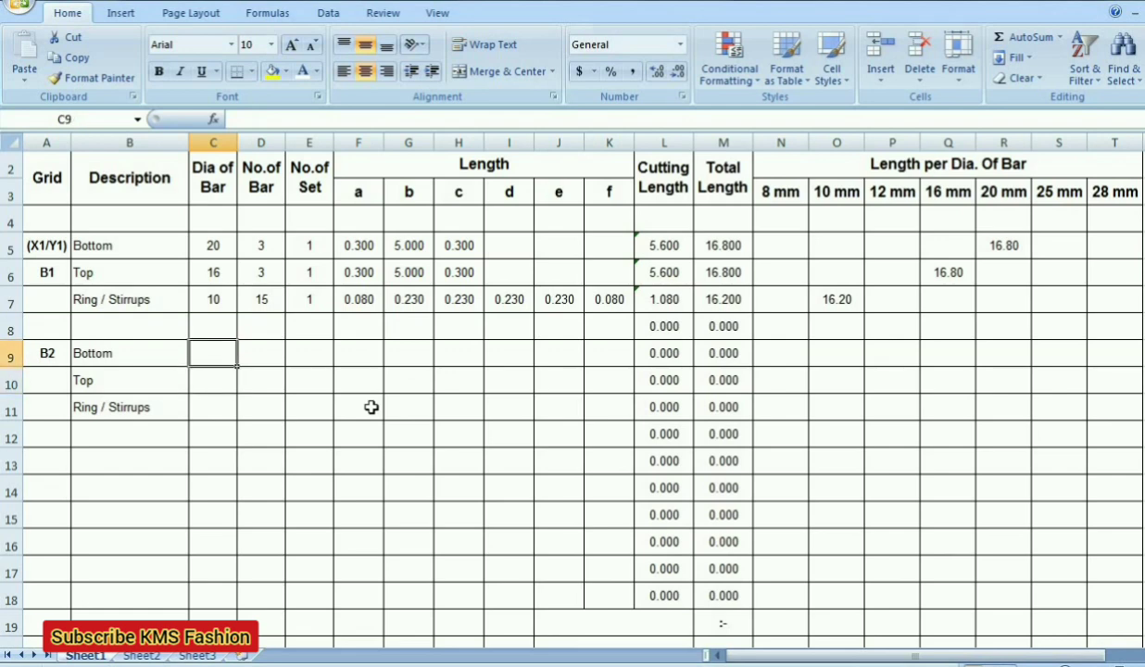
key("Up")
key("Up")
key("Up")
type("20")
key("Return")
- Enter beam B2's bar diameters in C9:C11 as 28 for Bottom, 28 for Top and 10 for Ring / Stirrups
key("Down")
key("Down")
type("28")
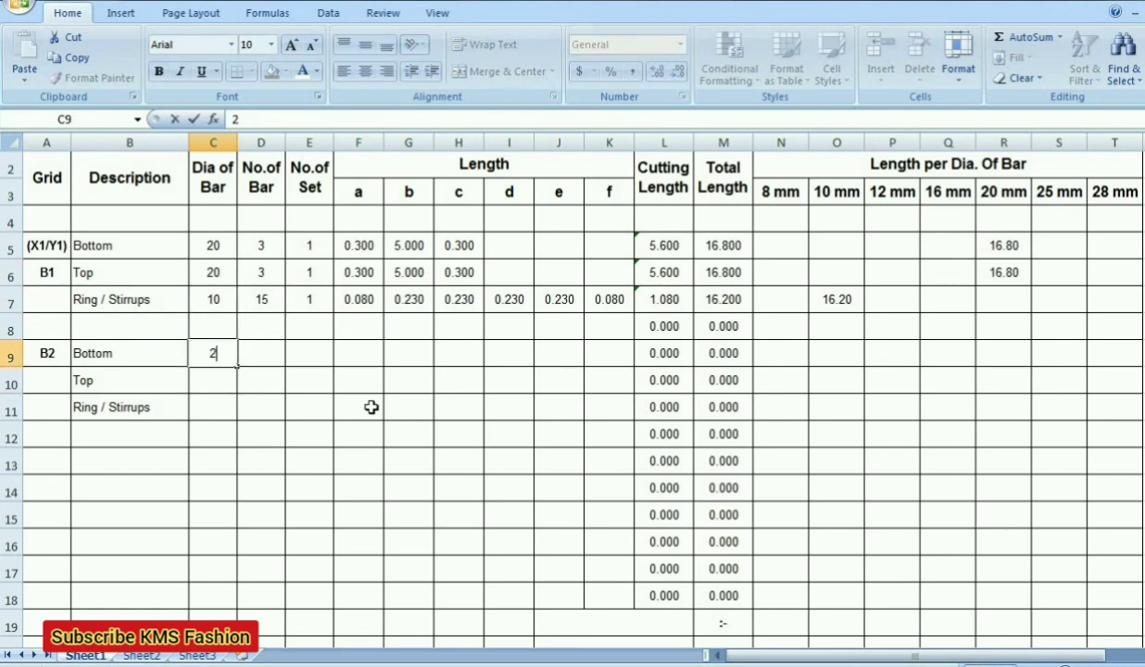
key("Return")
type("28")
key("Return")
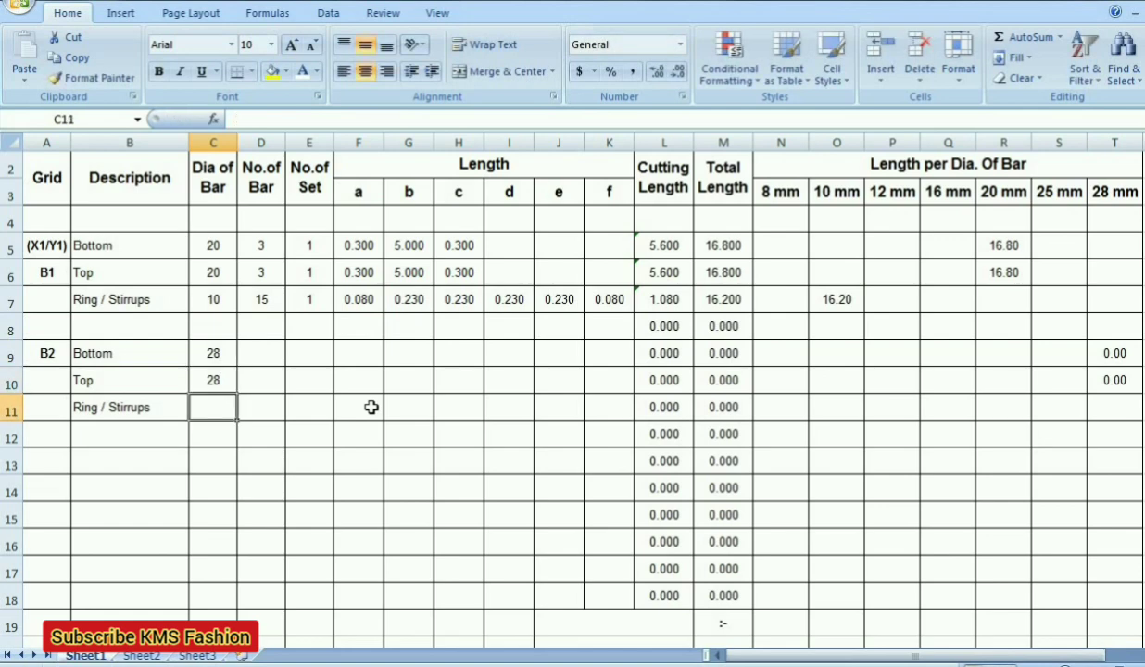
type("10")
key("Return")
- Enter beam B2's number of bars in D9:D11 as 5 for Bottom, 5 for Top and 50 for Ring / Stirrups
key("Right")
key("Up")
key("Up")
key("Up")
key("Up")
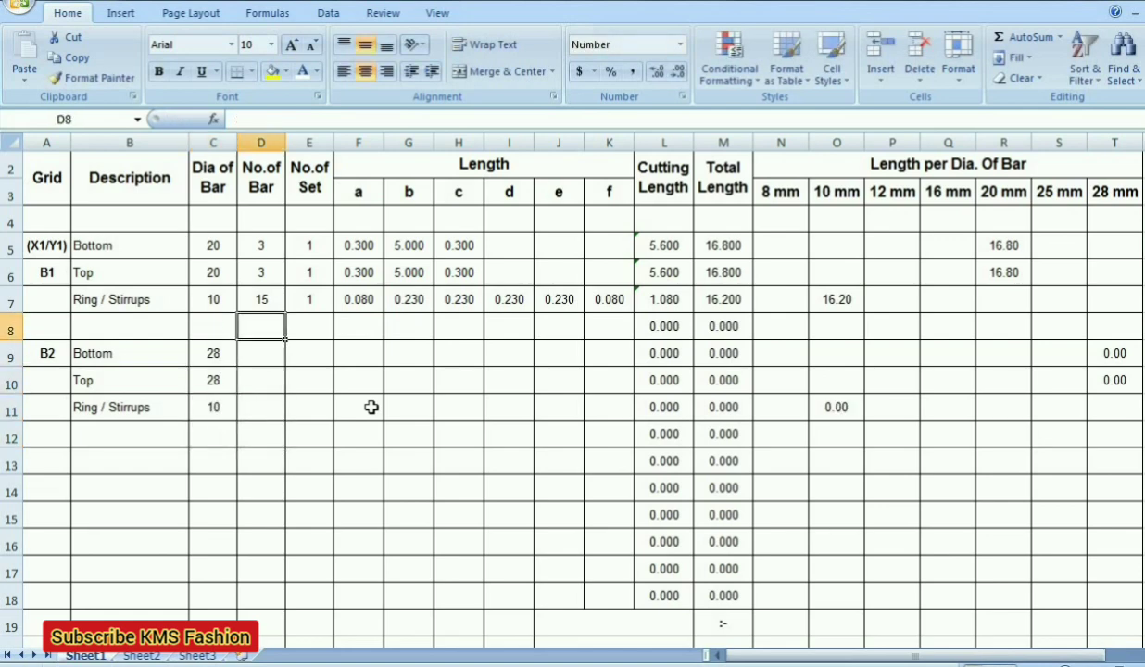
key("Down")
type("5")
key("Return")
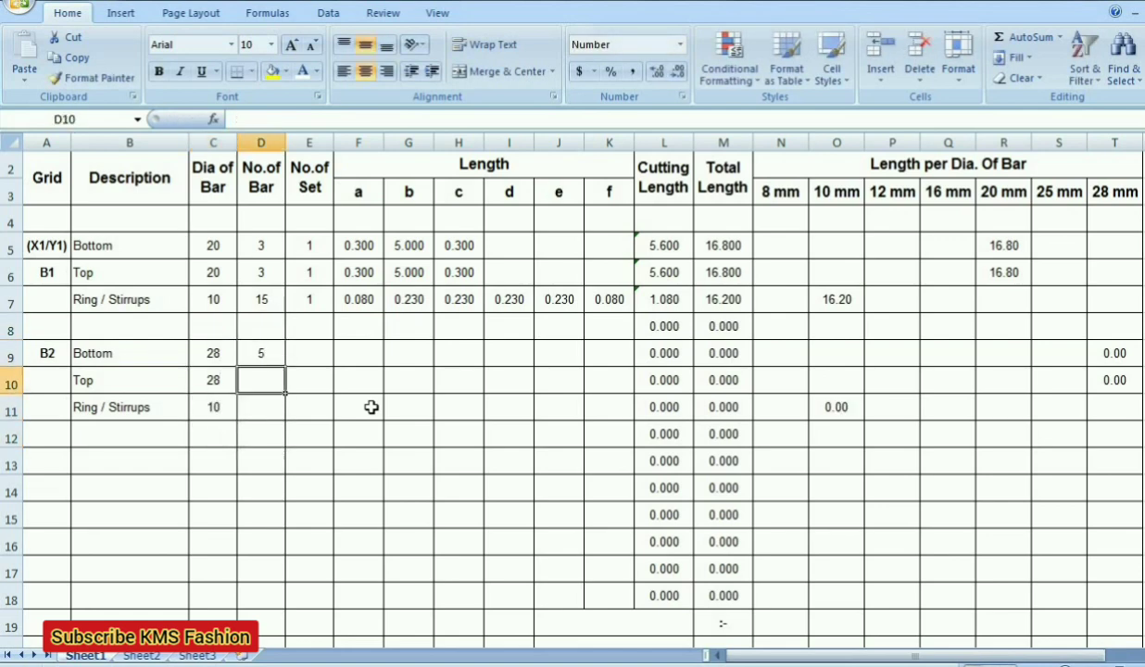
type("5")
key("Return")
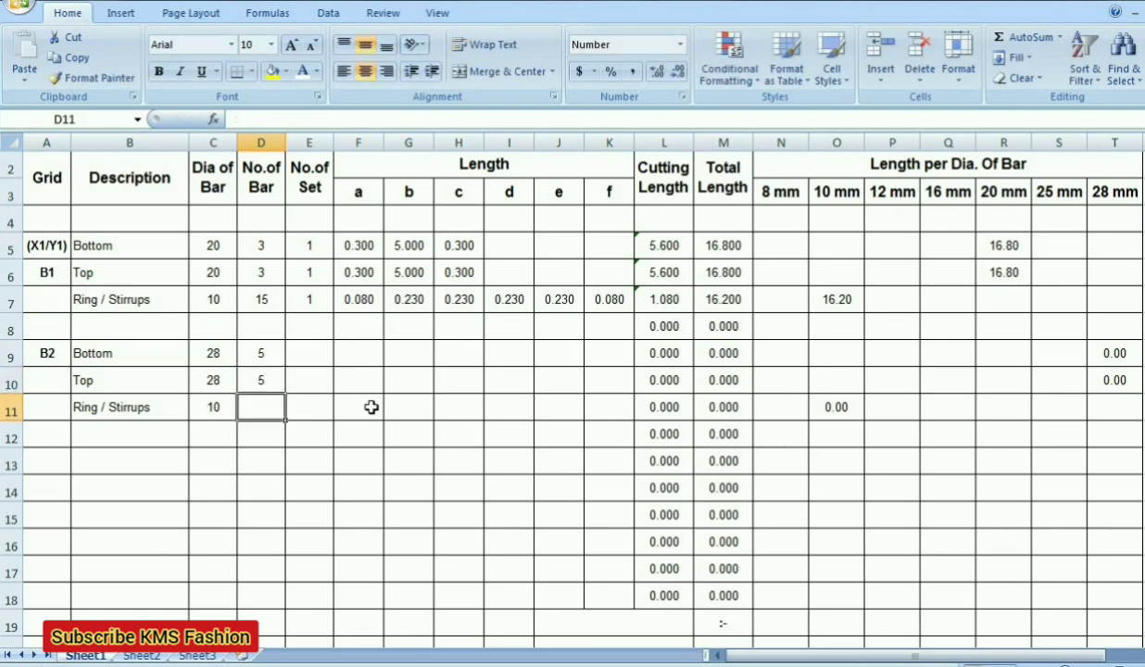
type("50")
- Enter 2 as the number of sets for all three of beam B2's rows in E9:E11
key("Right")
key("Up")
key("Up")
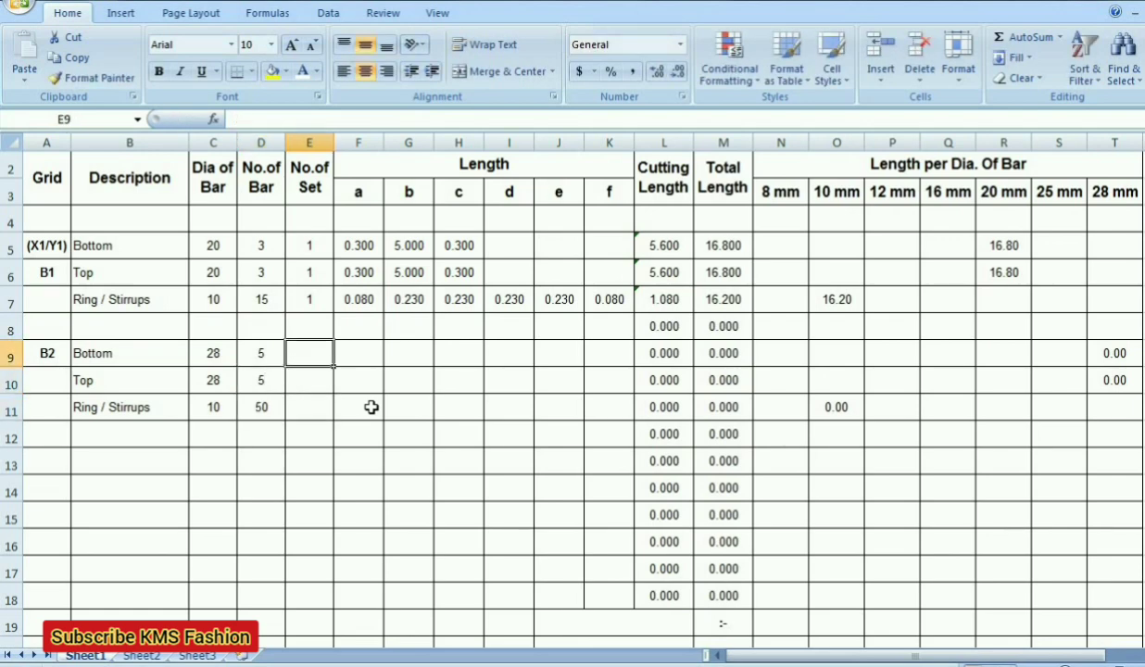
key("Left")
key("Left")
key("Left")
key("Left")
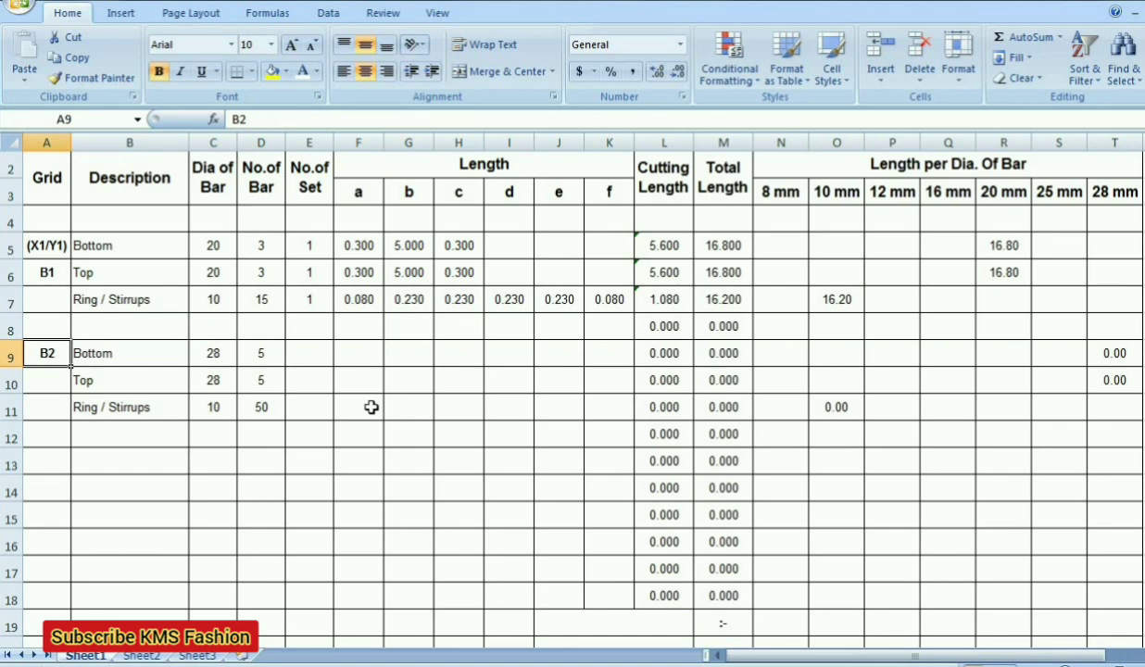
key("Right")
key("Right")
key("Right")
key("Right")
type("2")
key("Return")
type("2")
key("Return")
type("2")
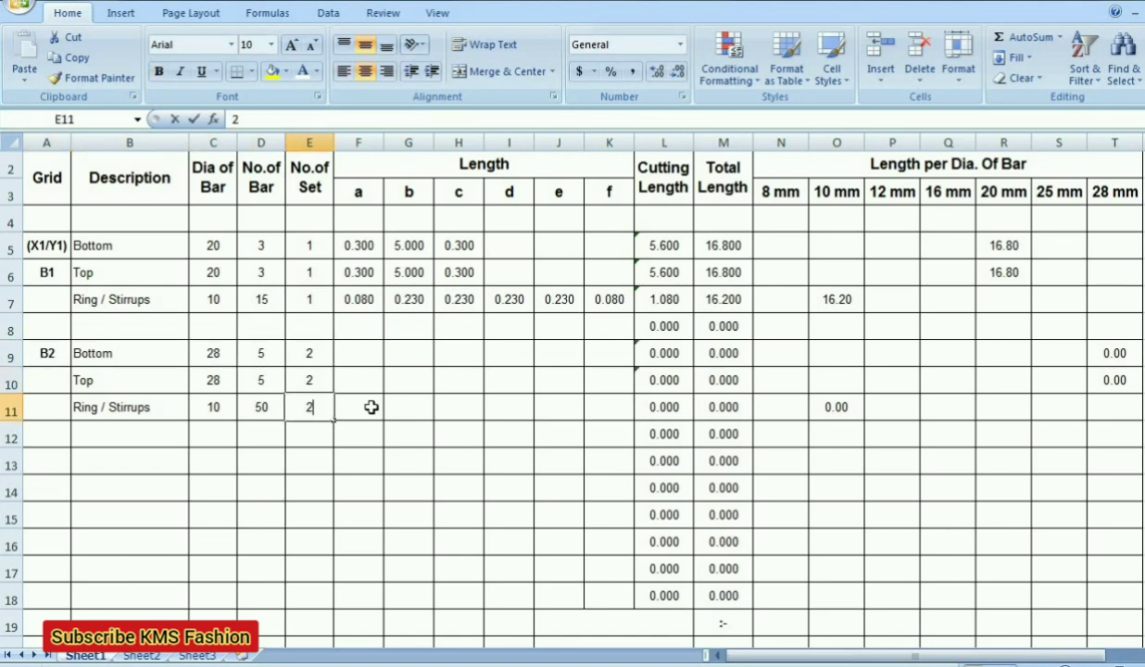
- Copy beam B1's a to f lengths in F5:K7 to beam B2's rows at F9:K11, and check row 9's per-diameter formulas
key("Right")
key("Up")
key("Up")
key("Up")
key("Up")
key("Up")
key("Up")
key("shift+Down")
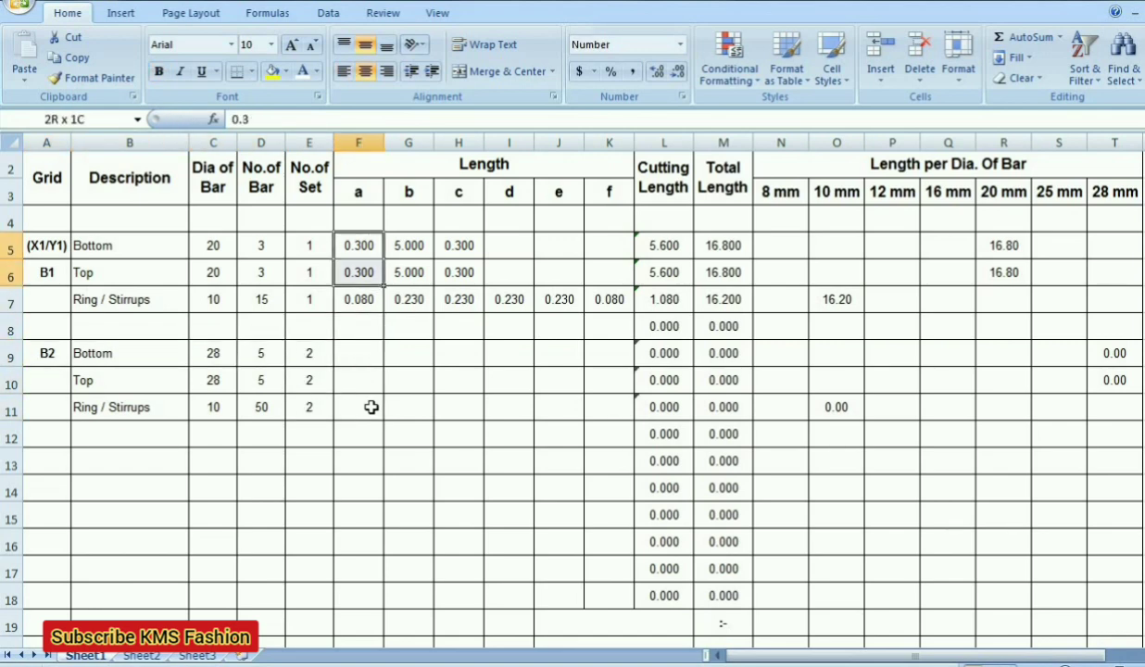
key("shift+Down")
key("shift+Right")
key("shift+Right")
key("shift+Right")
key("shift+Right")
key("shift+Right")
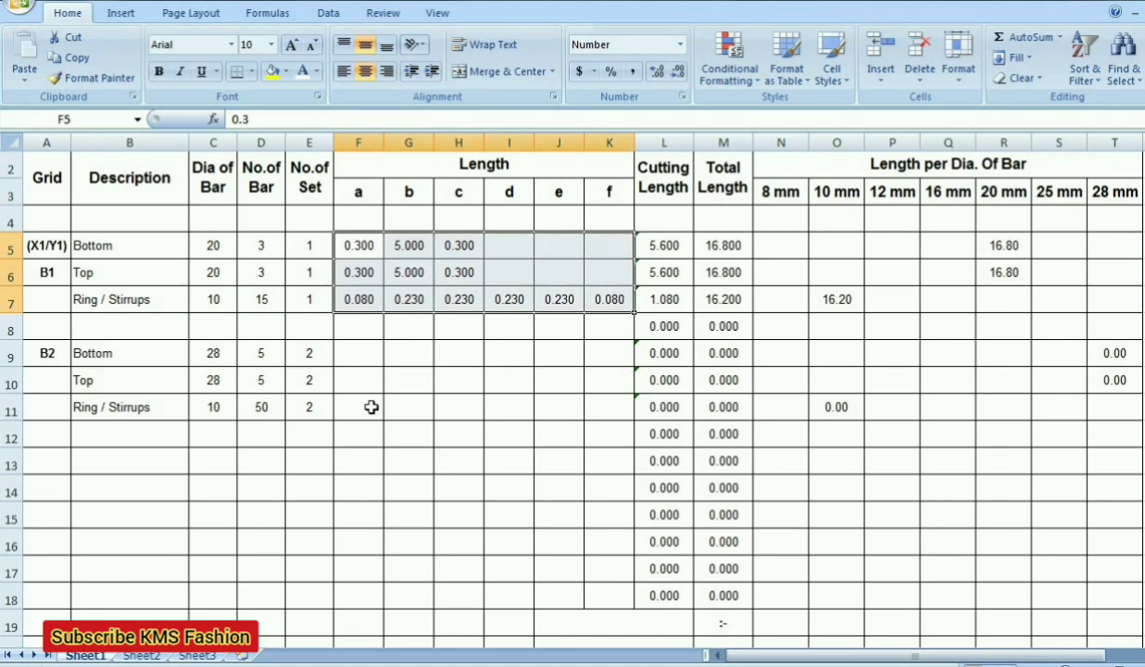
key("ctrl+c")
key("Down")
key("Down")
key("Down")
key("Down")
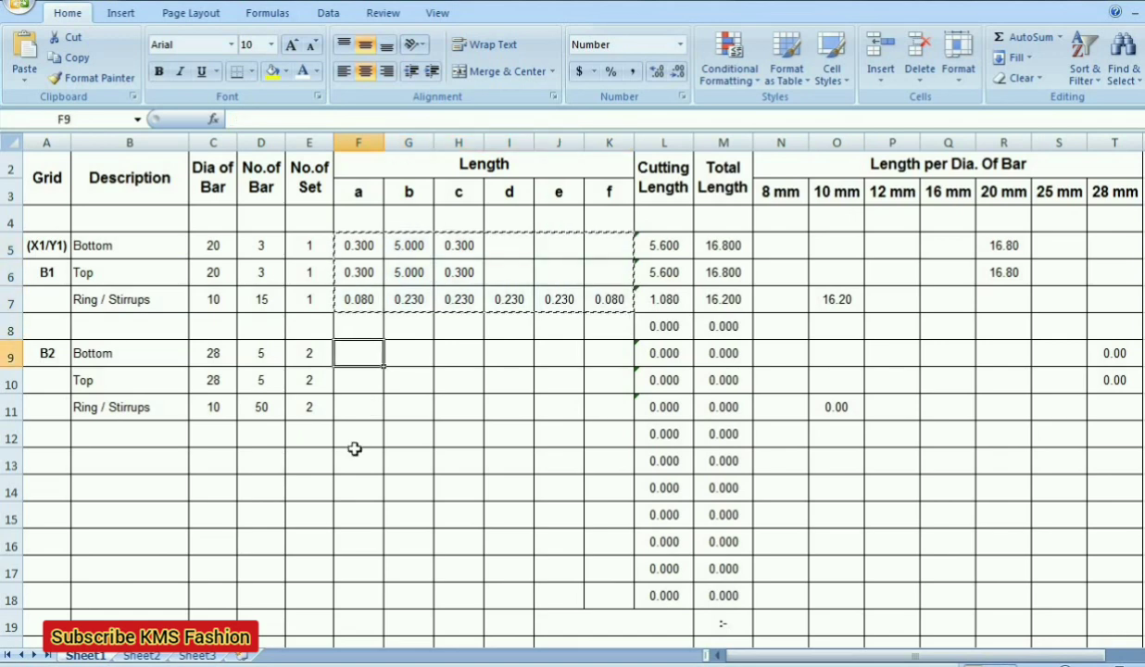
key("ctrl+v")
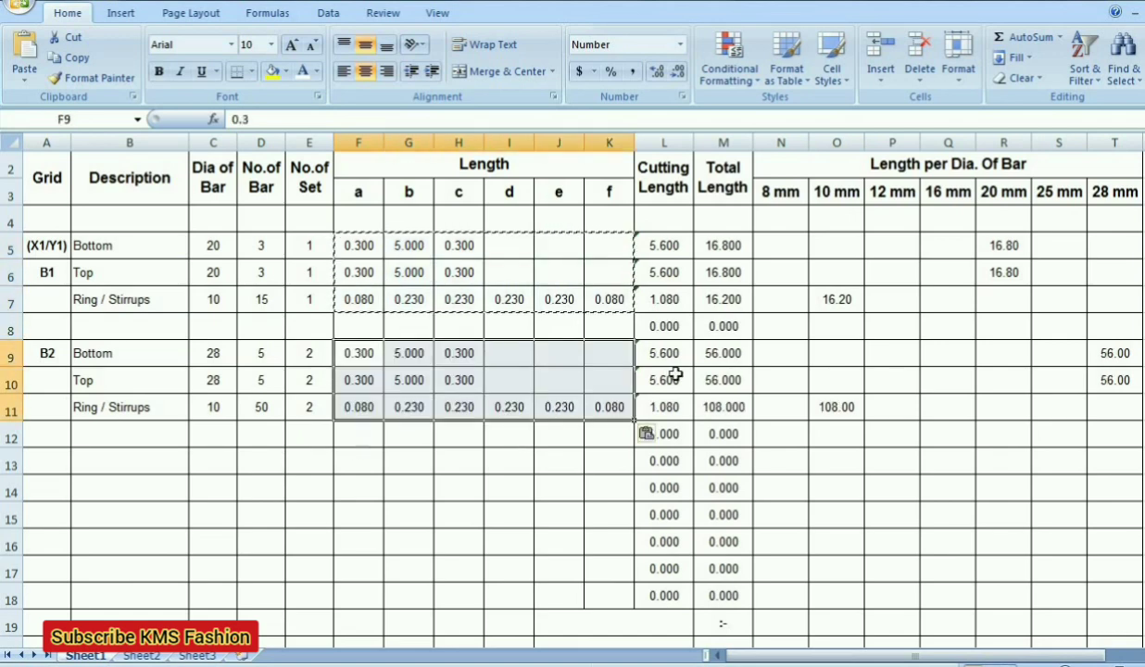
left_click(788, 355)
left_click(929, 354)
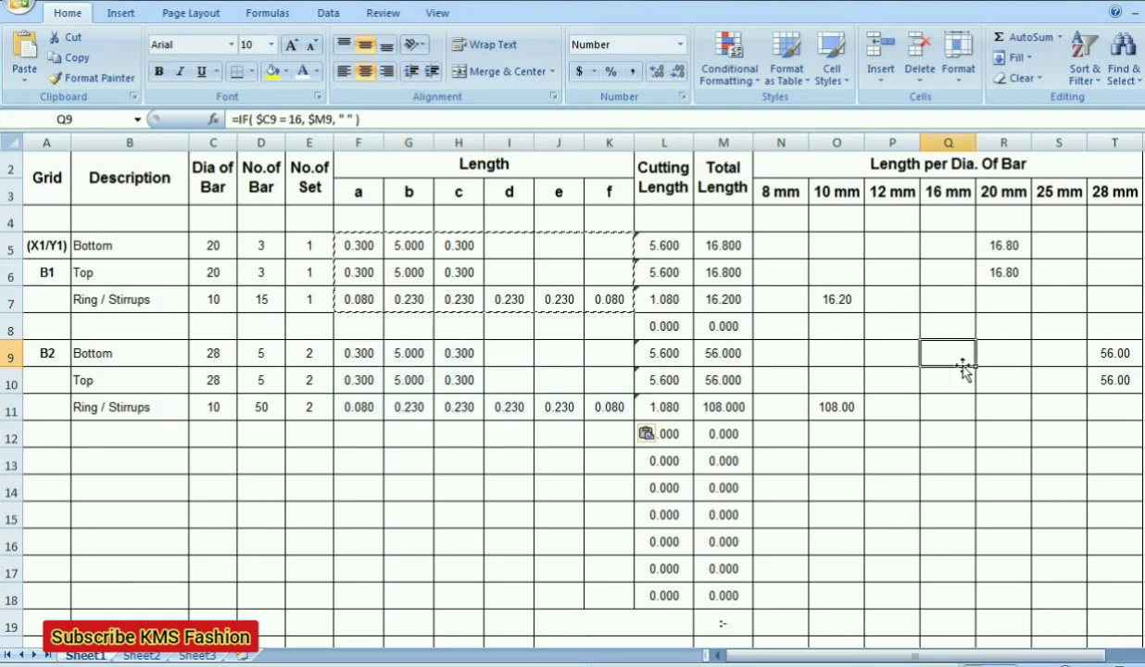
left_click(1094, 358)
left_click(887, 353)
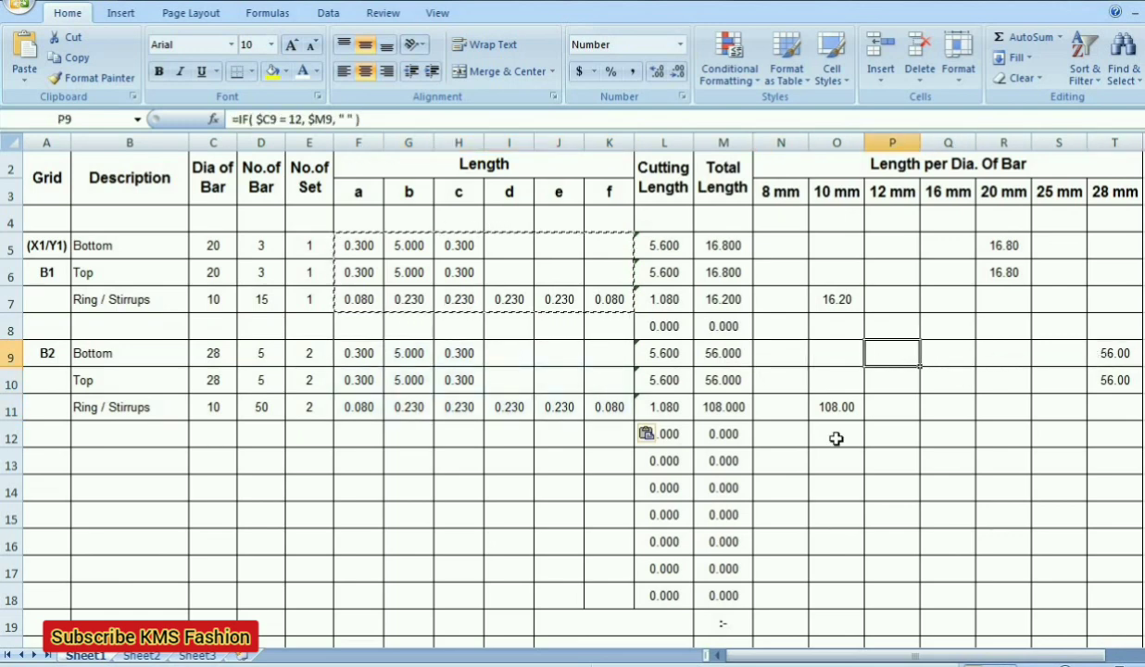
- Delete the unused rows 12 to 17 below beam B2
left_click(815, 460)
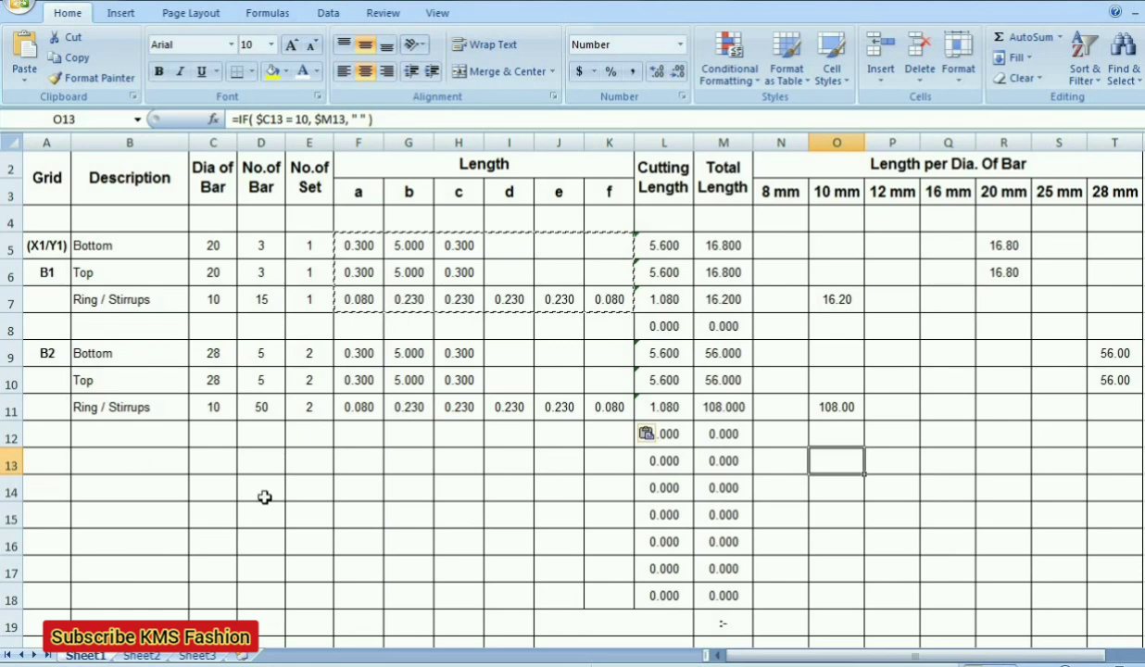
left_click_drag(7, 432, 5, 562)
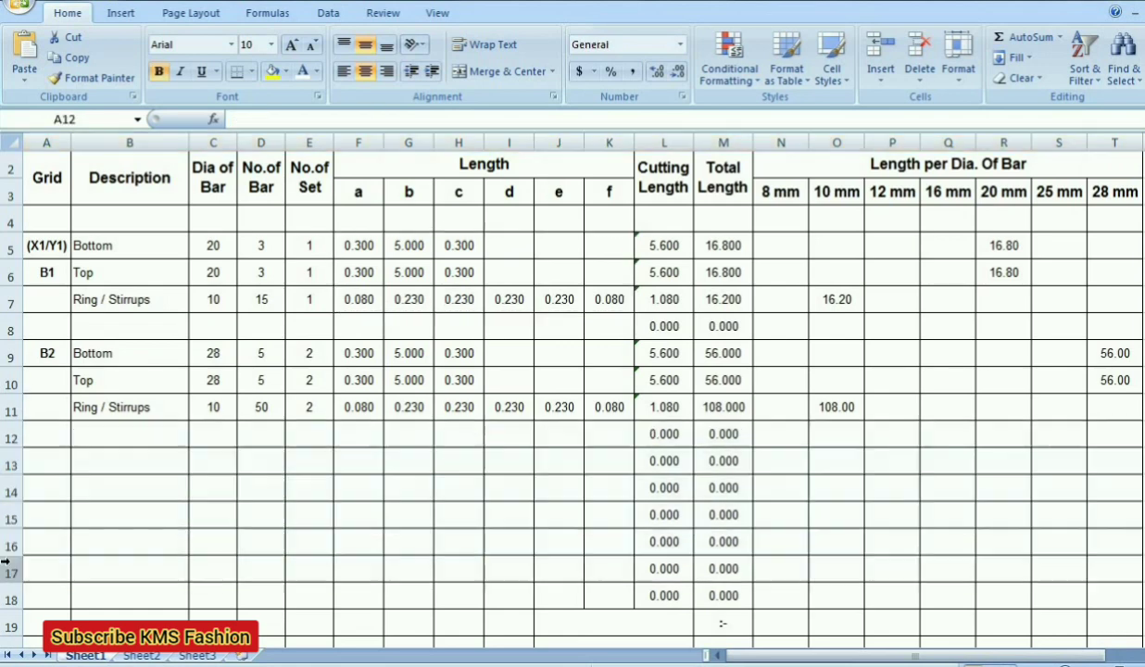
key("ctrl+minus")
left_click(544, 440)
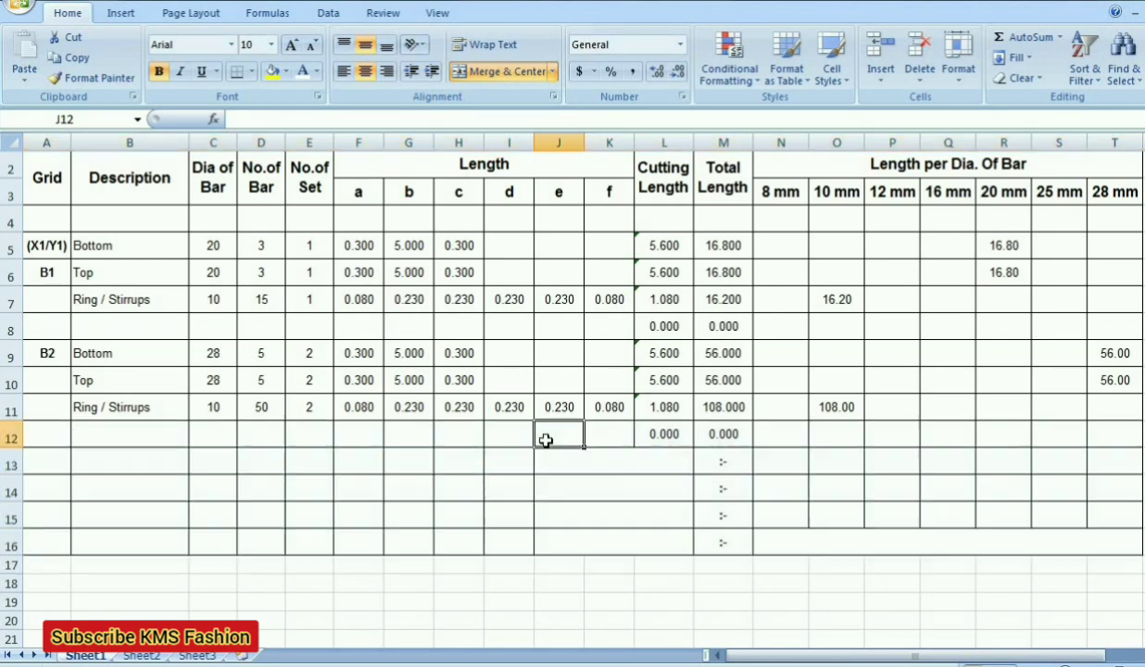
- Set the font colour of the hidden summary labels in J13:L16 to black
left_click(607, 456)
left_click_drag(639, 460, 636, 546)
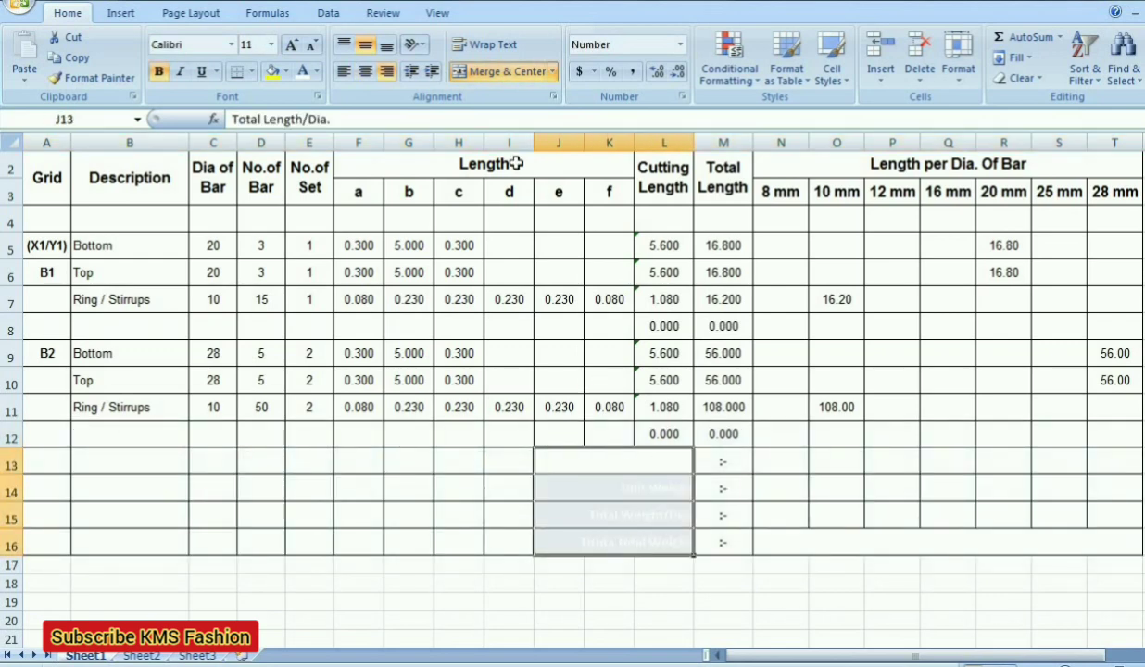
left_click(314, 72)
left_click(309, 92)
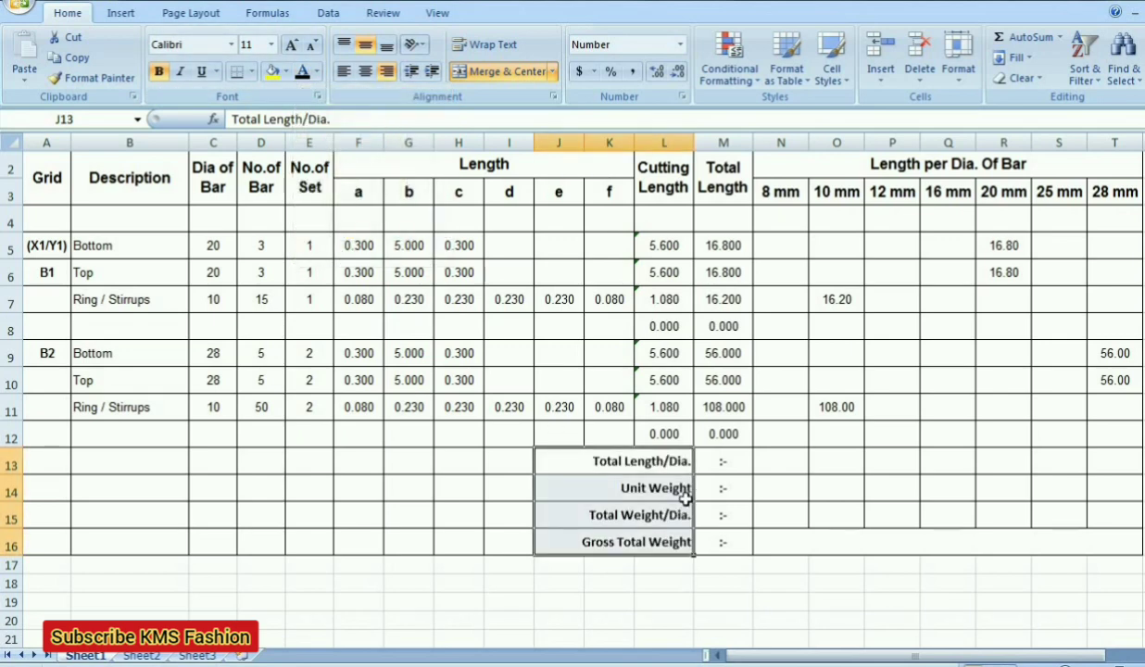
- Sum the 20 mm bar lengths in R5:R12 into the Total Length/Dia. cell R13
left_click(630, 451)
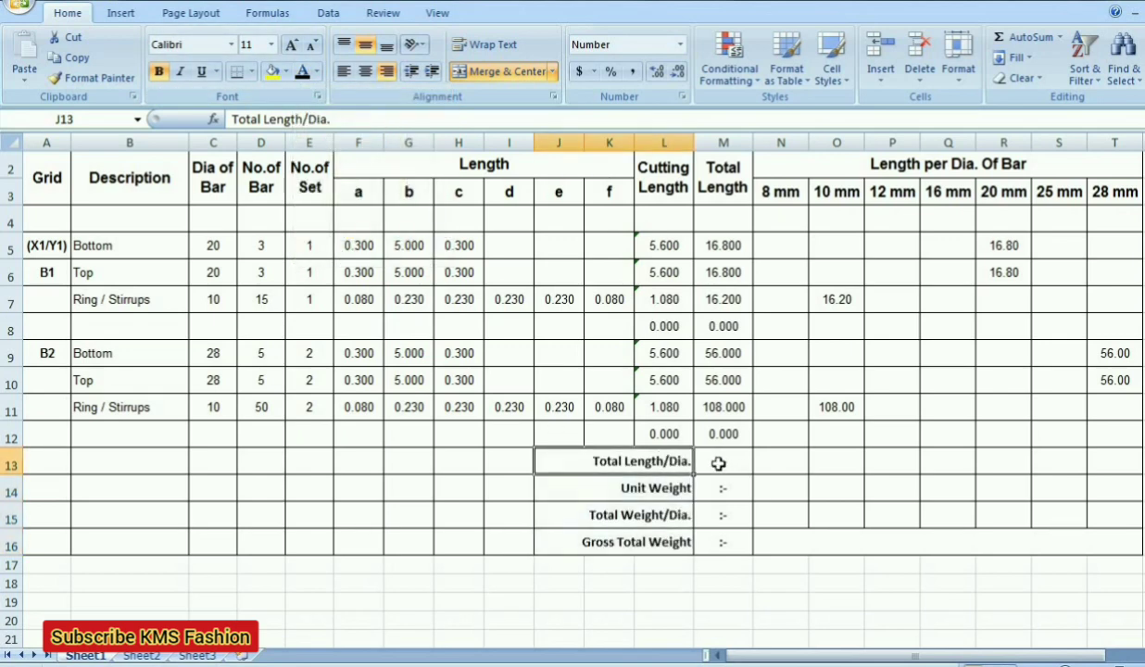
left_click(795, 462)
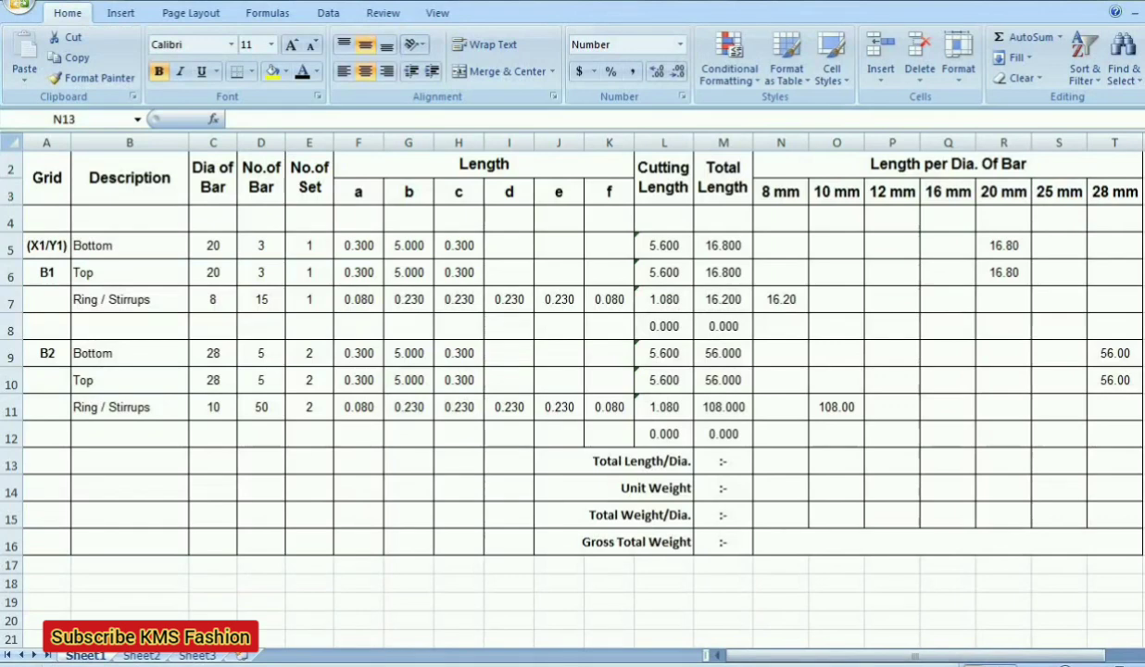
left_click(788, 454)
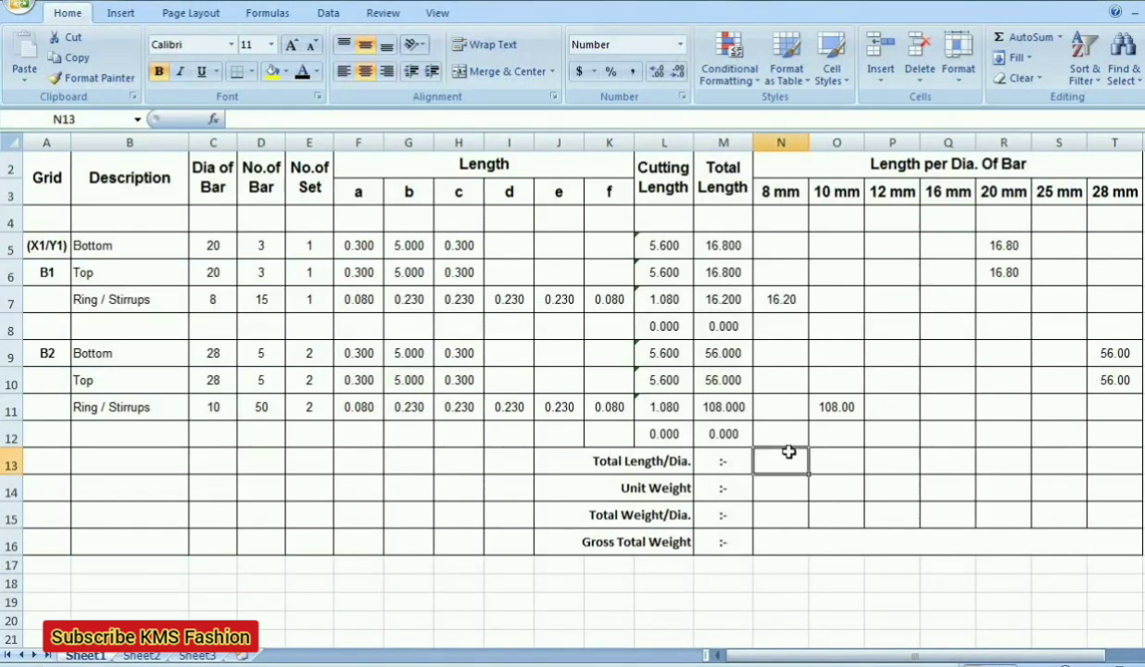
left_click(632, 460)
left_click_drag(775, 461, 1109, 467)
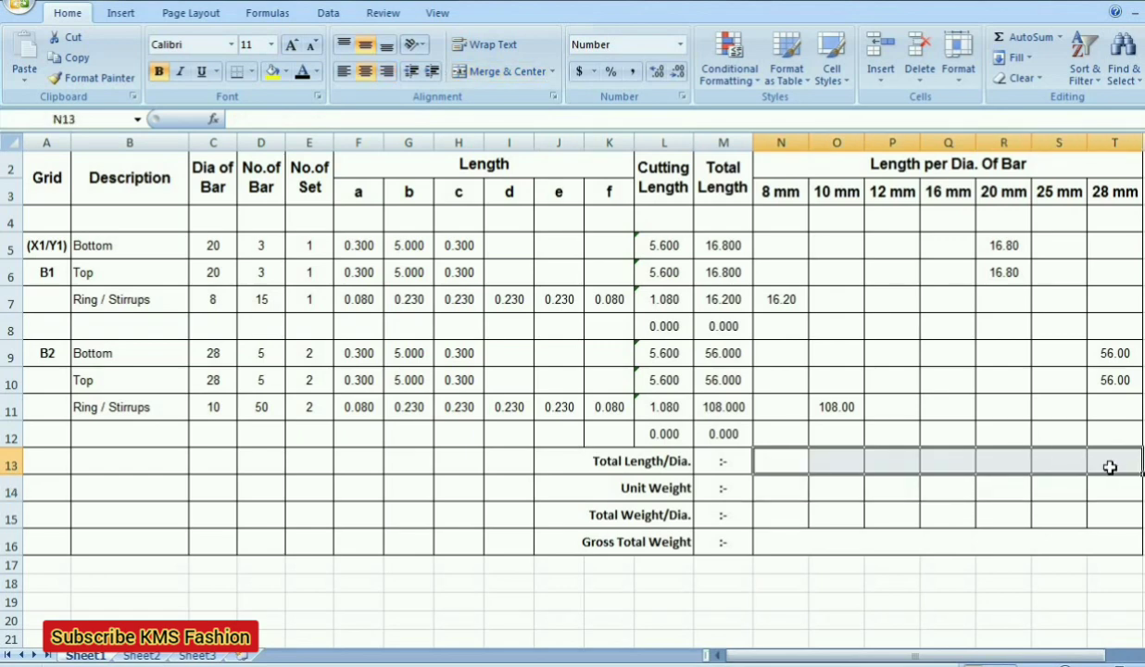
left_click(1005, 245)
left_click_drag(1000, 243, 1007, 462)
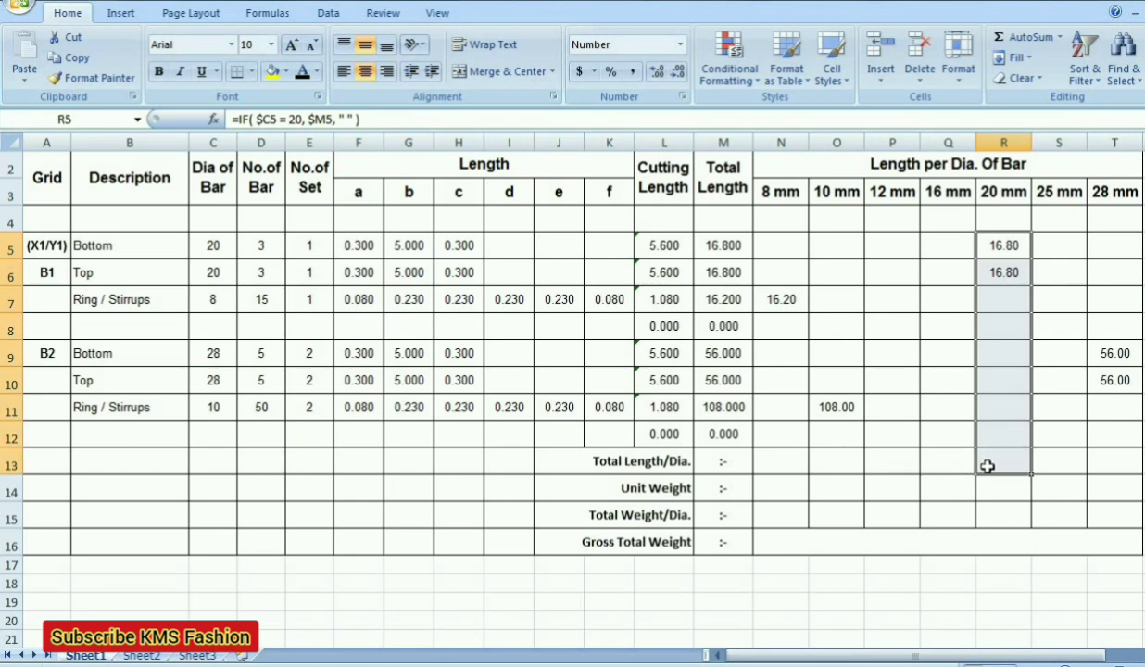
left_click(1029, 43)
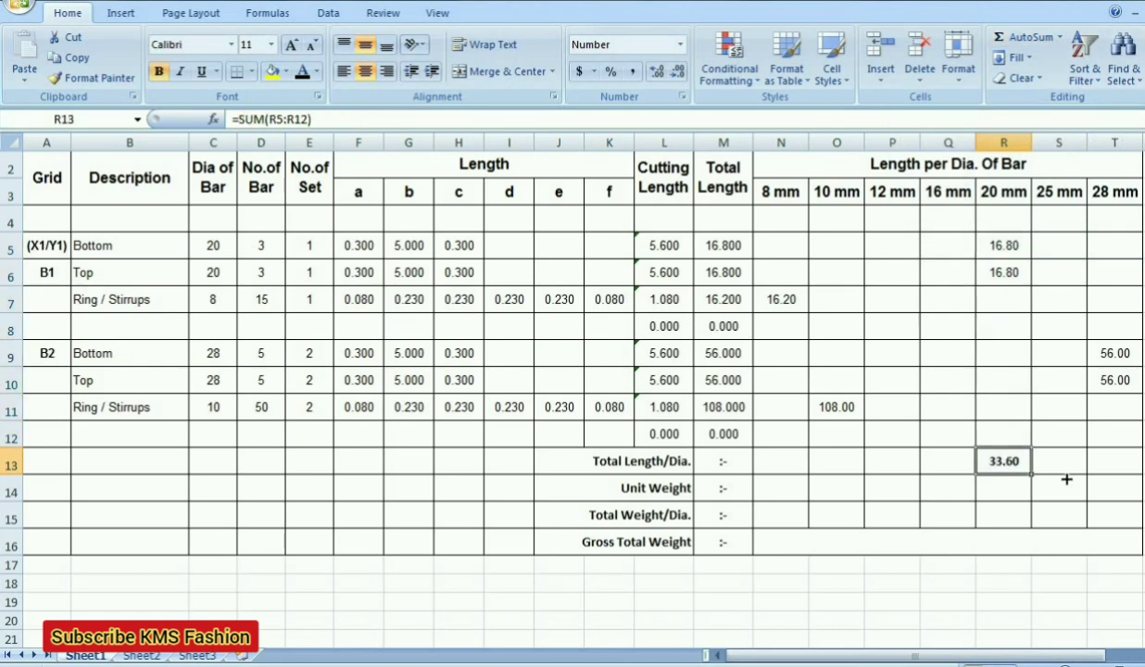
- Fill the total length formula from R13 across the other bar diameters, covering N13:T13
left_click_drag(1029, 473, 1078, 478)
left_click_drag(1132, 477, 1130, 472)
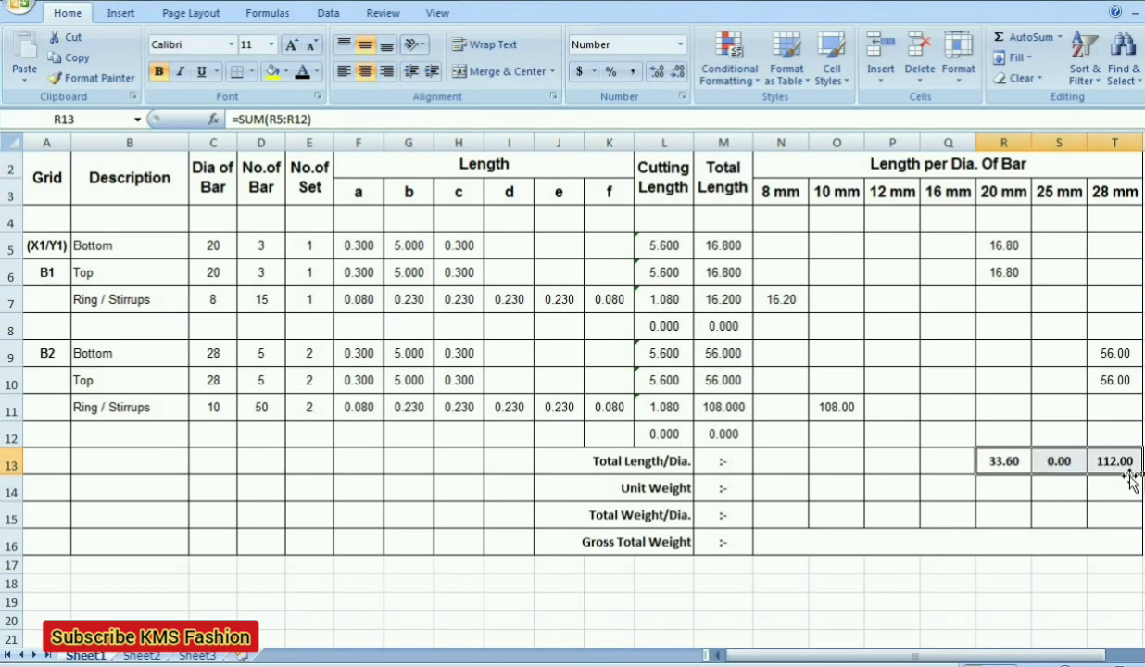
left_click(1019, 466)
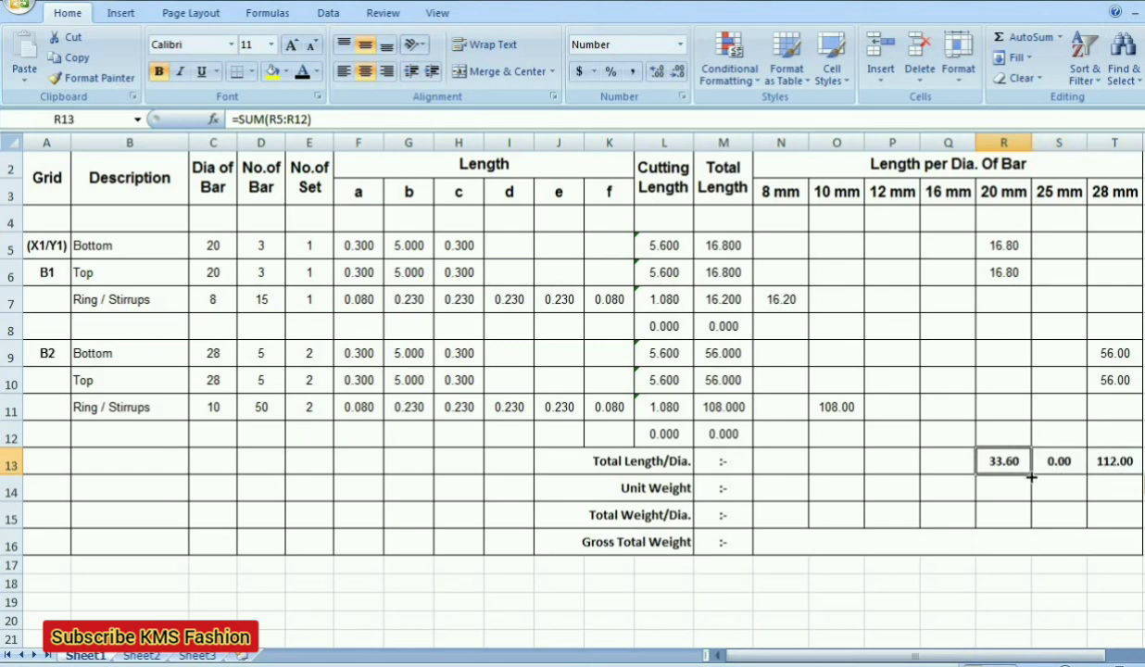
left_click_drag(1031, 477, 760, 476)
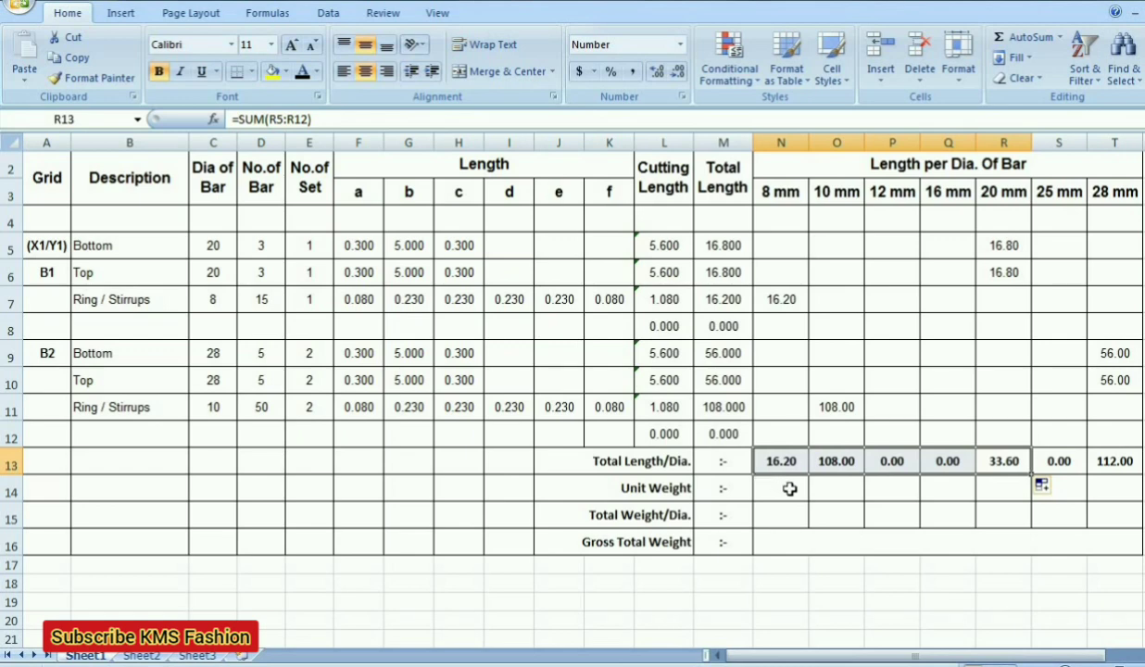
left_click(783, 484)
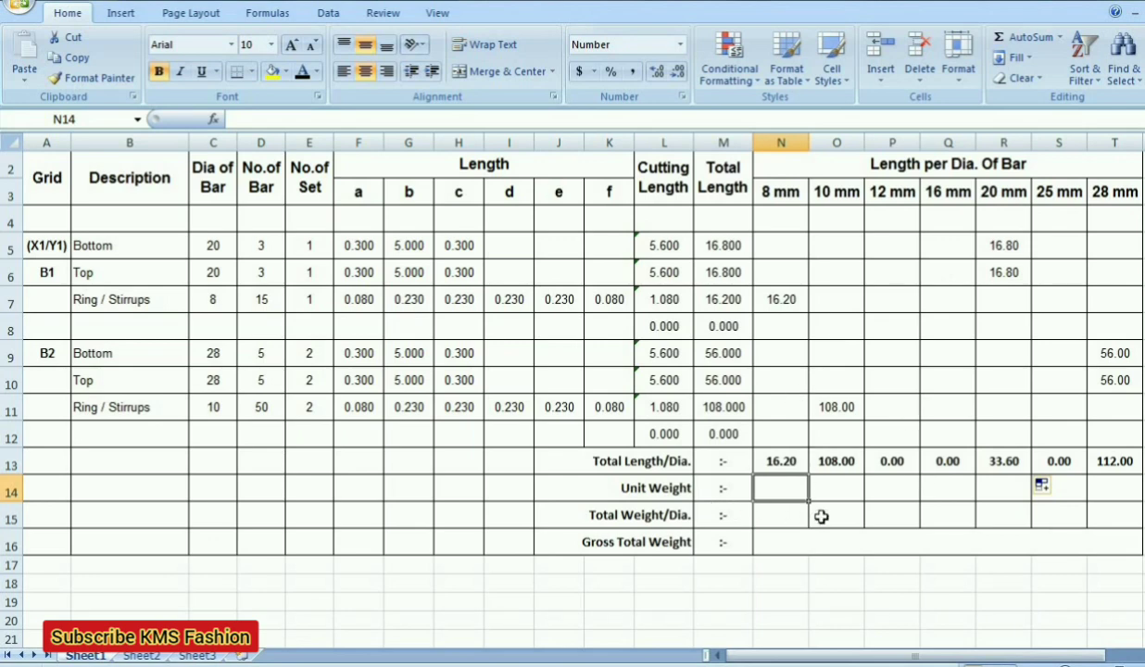
type("=")
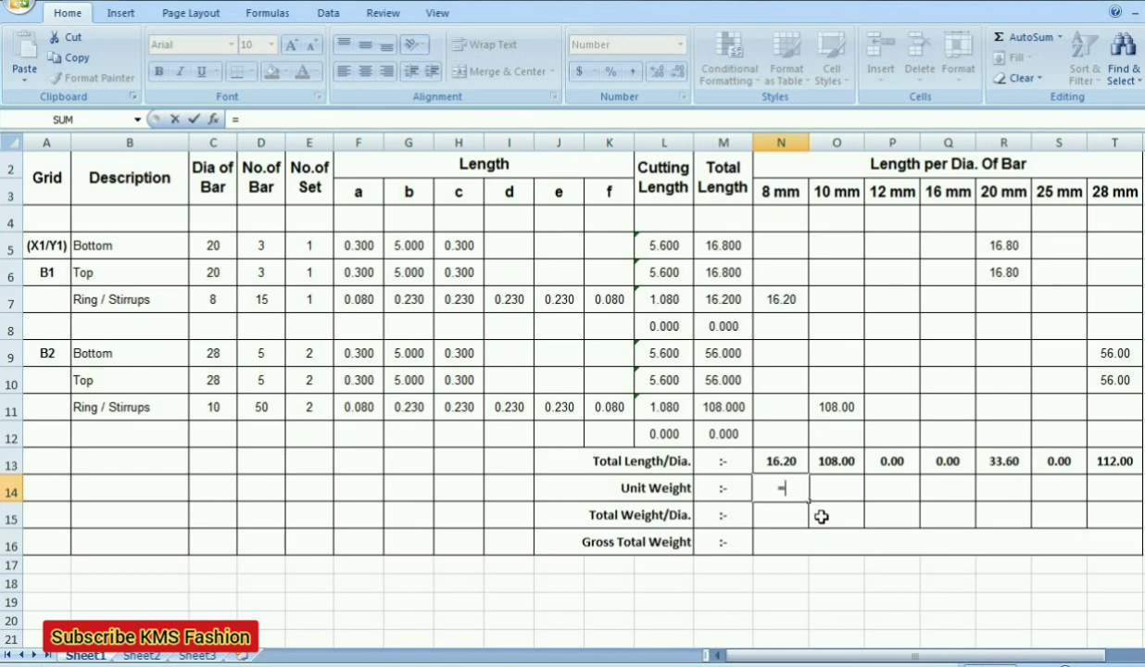
type("8")
key("BackSpace")
key("Escape")
left_click(841, 509)
- Enter the 8 mm bar's unit weight formula =8*8/162 in N14
left_click(785, 490)
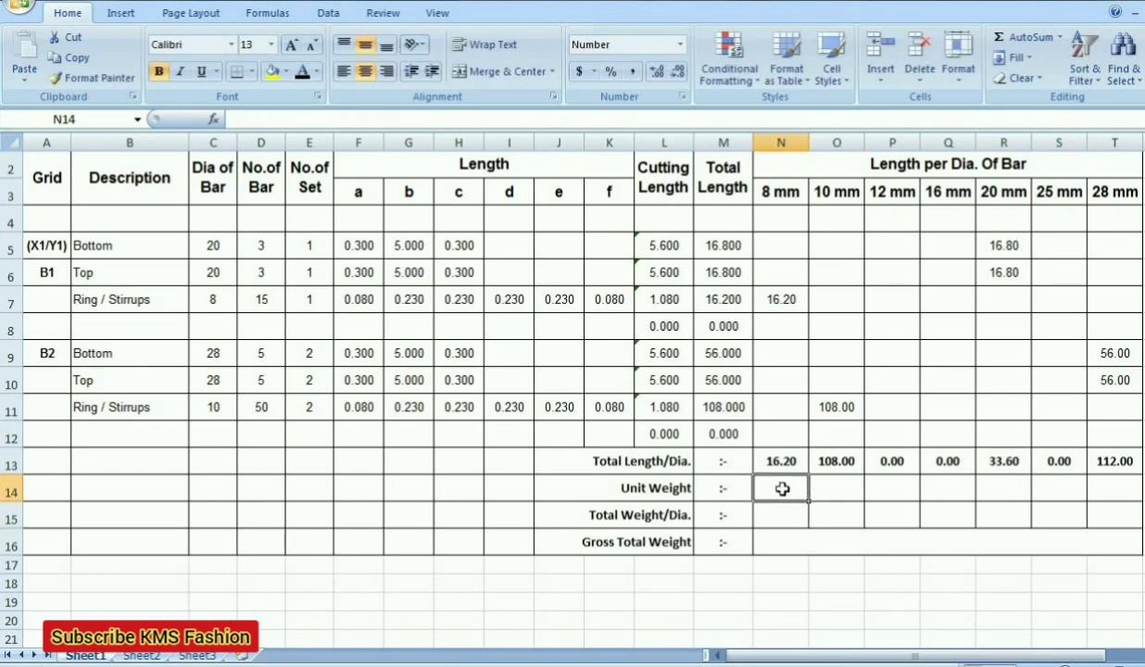
type("=")
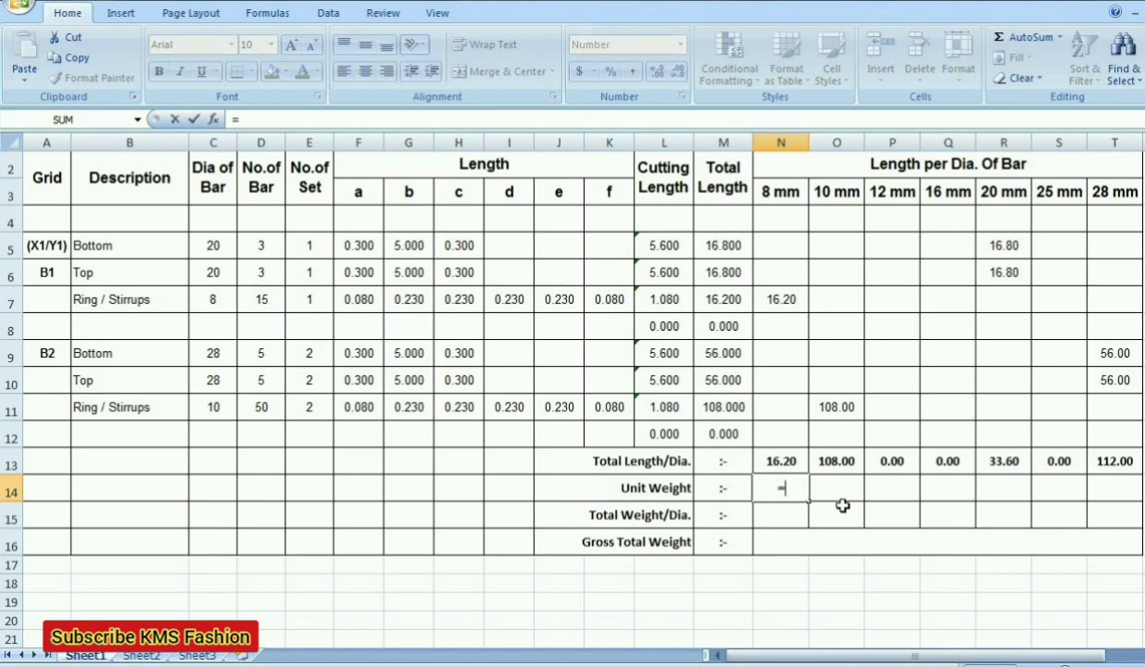
type("8*8")
type("/")
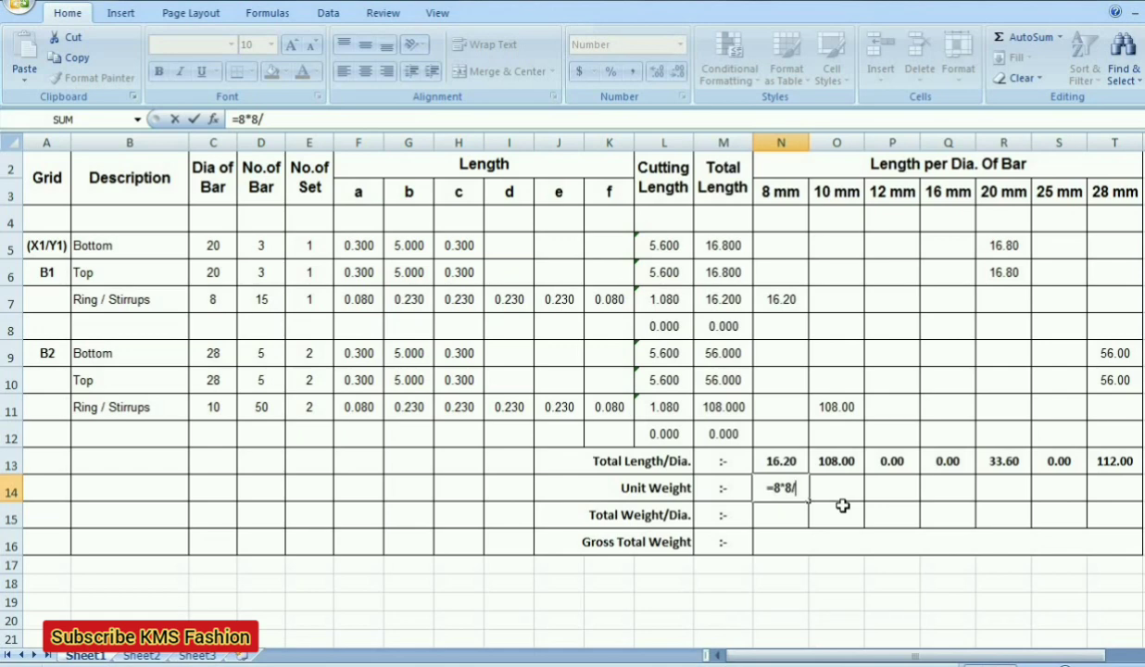
type("162")
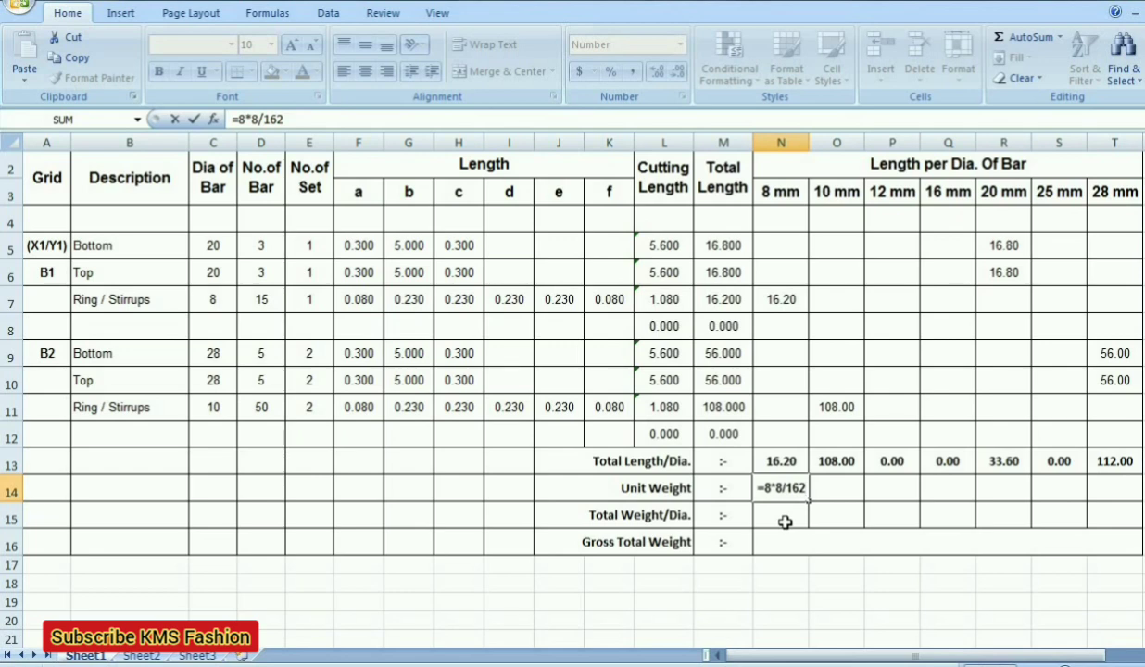
key("Return")
left_click(783, 487)
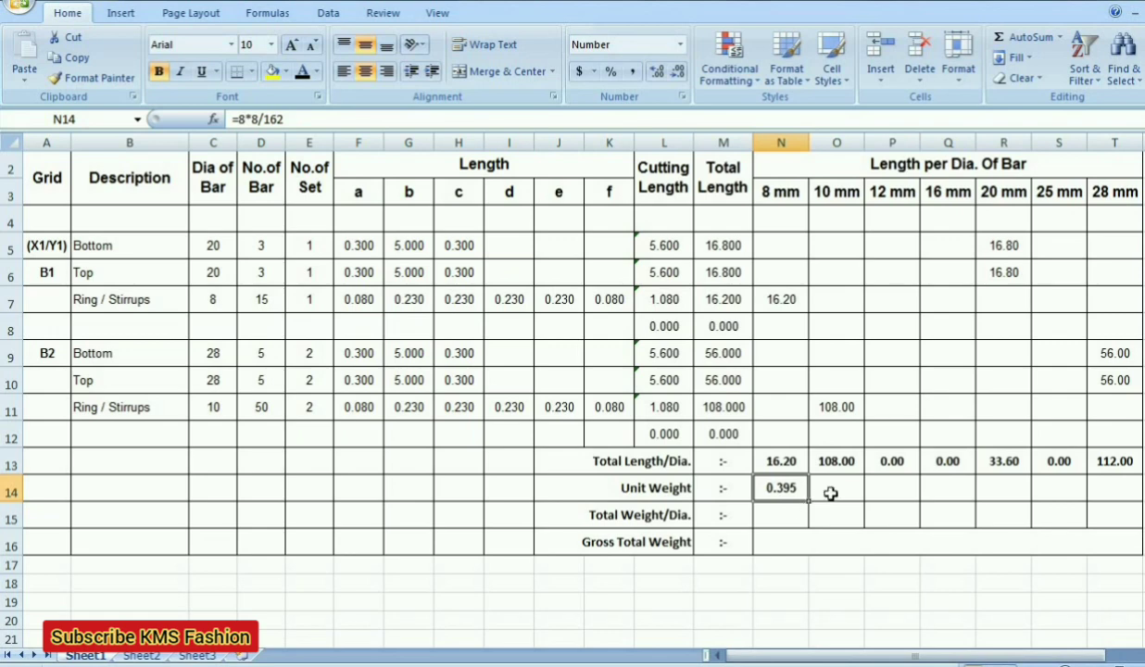
- Enter the 10 mm bar's unit weight formula =10*10/162 in O14
left_click(830, 493)
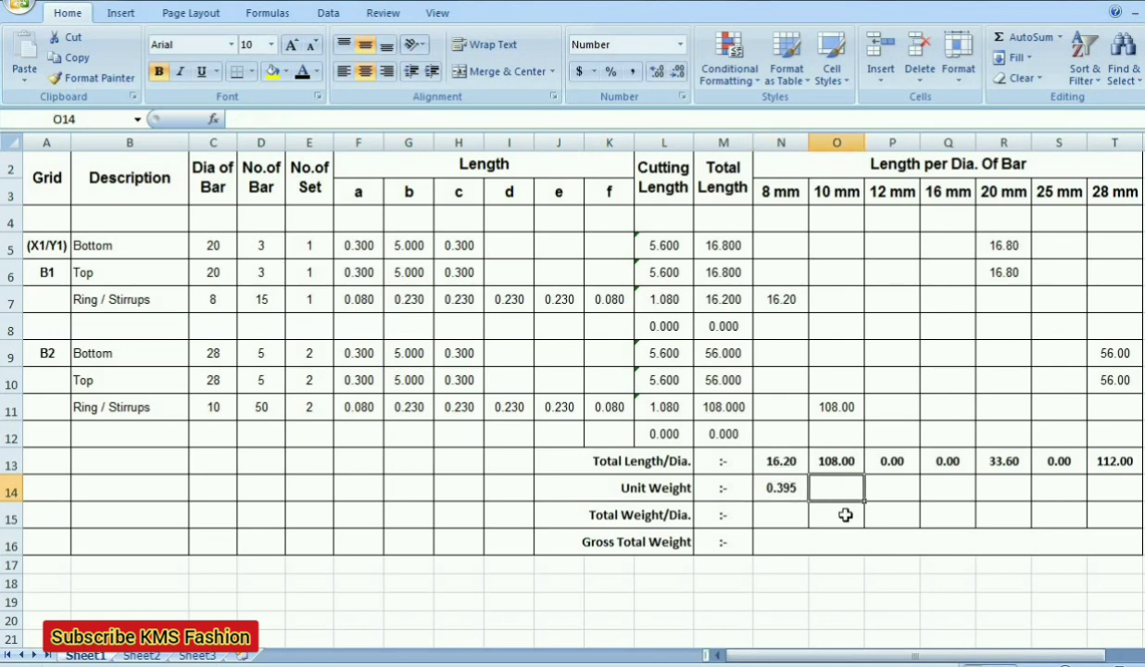
type("=10")
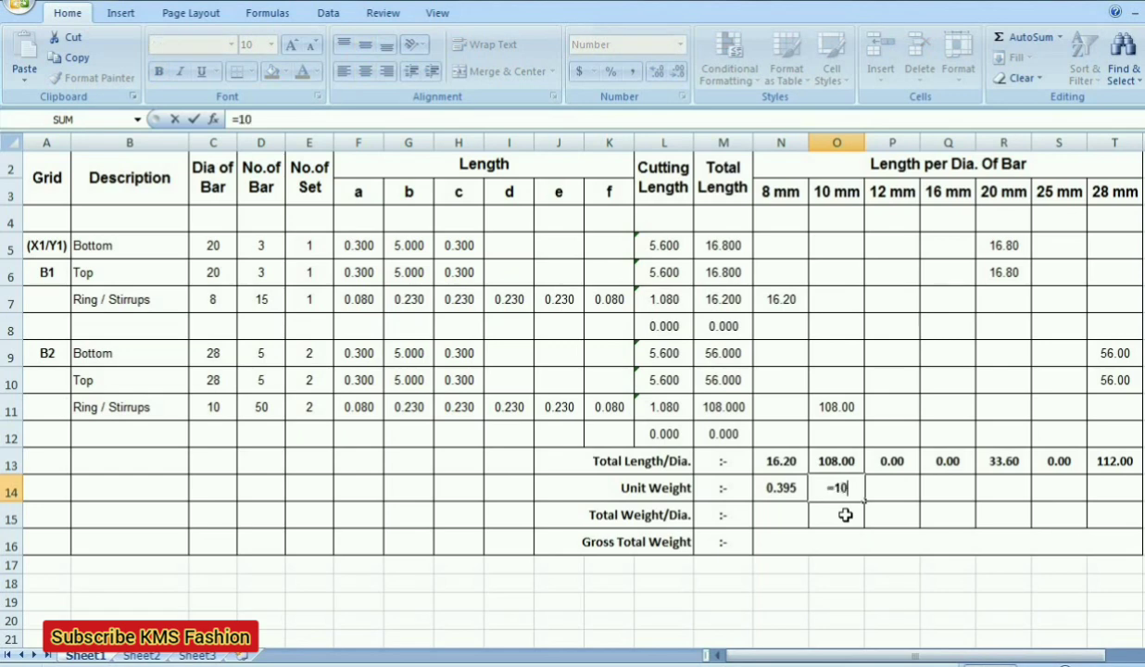
type("*10/16")
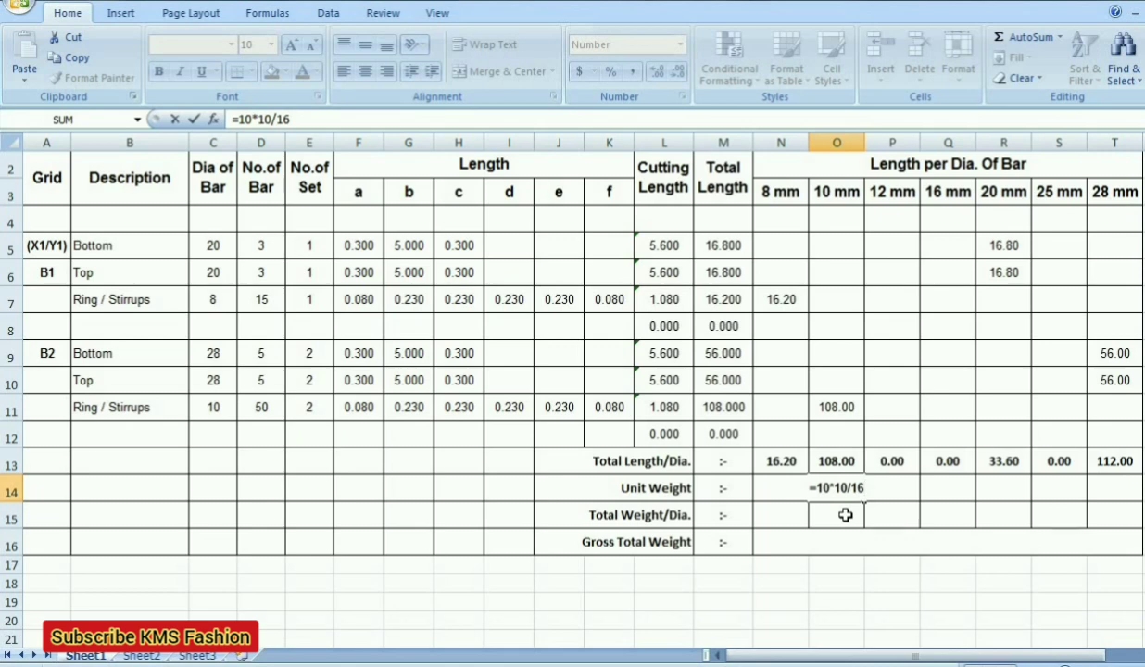
type("2")
key("Return")
- Enter the 12 mm bar's unit weight formula =12*12/162 in P14
key("Right")
key("Up")
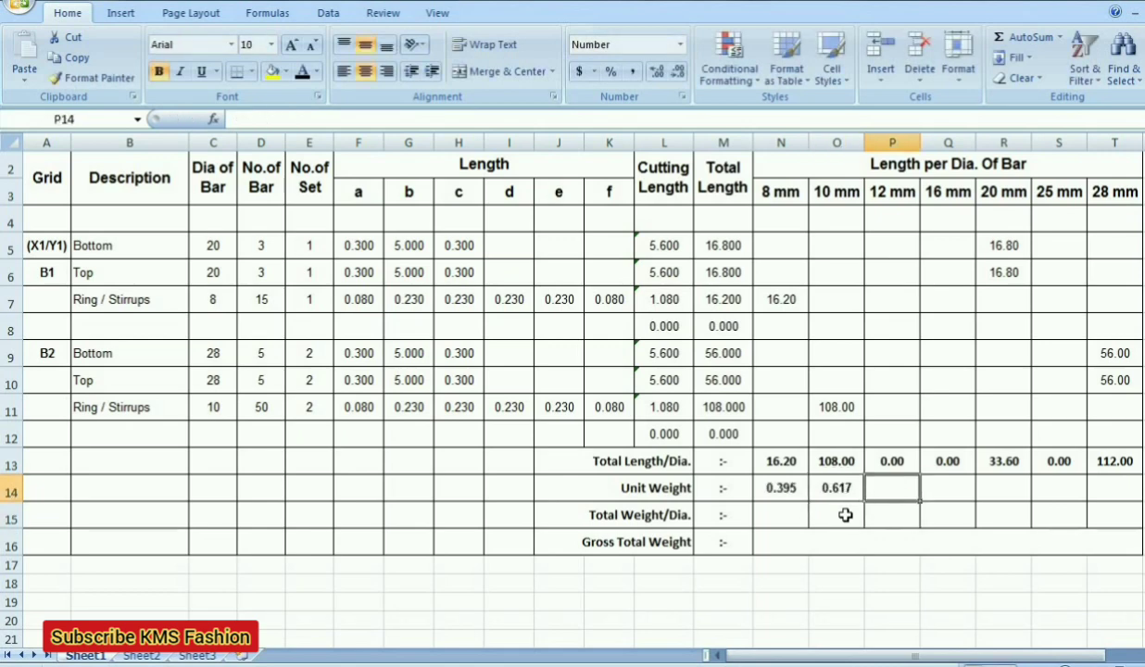
type("=12")
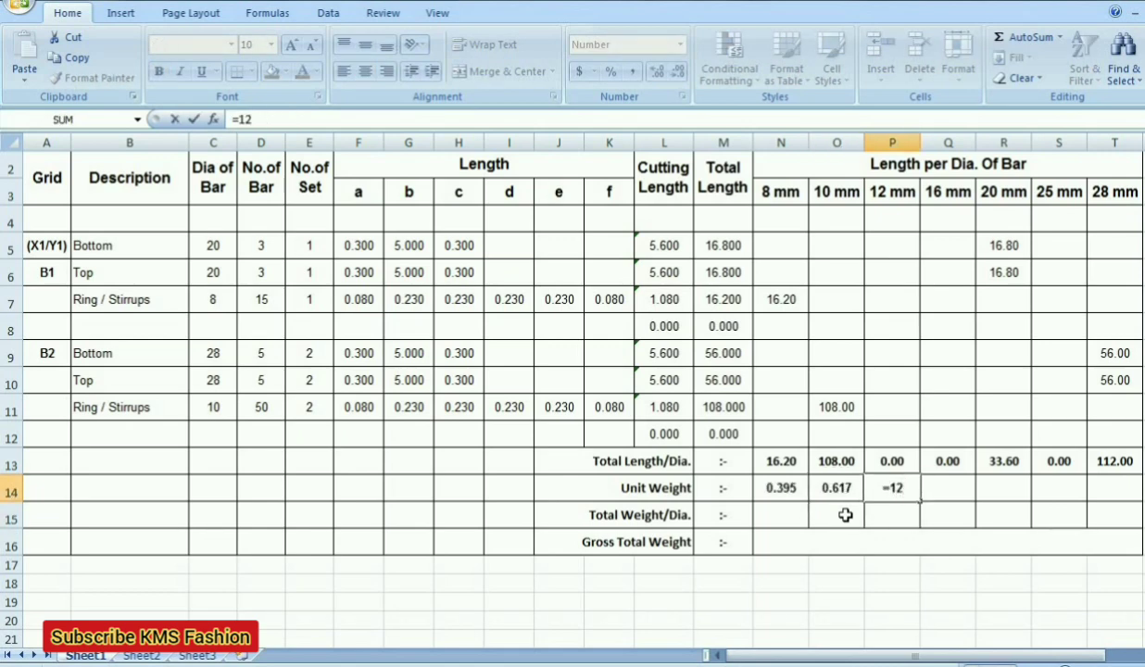
type("*12/1")
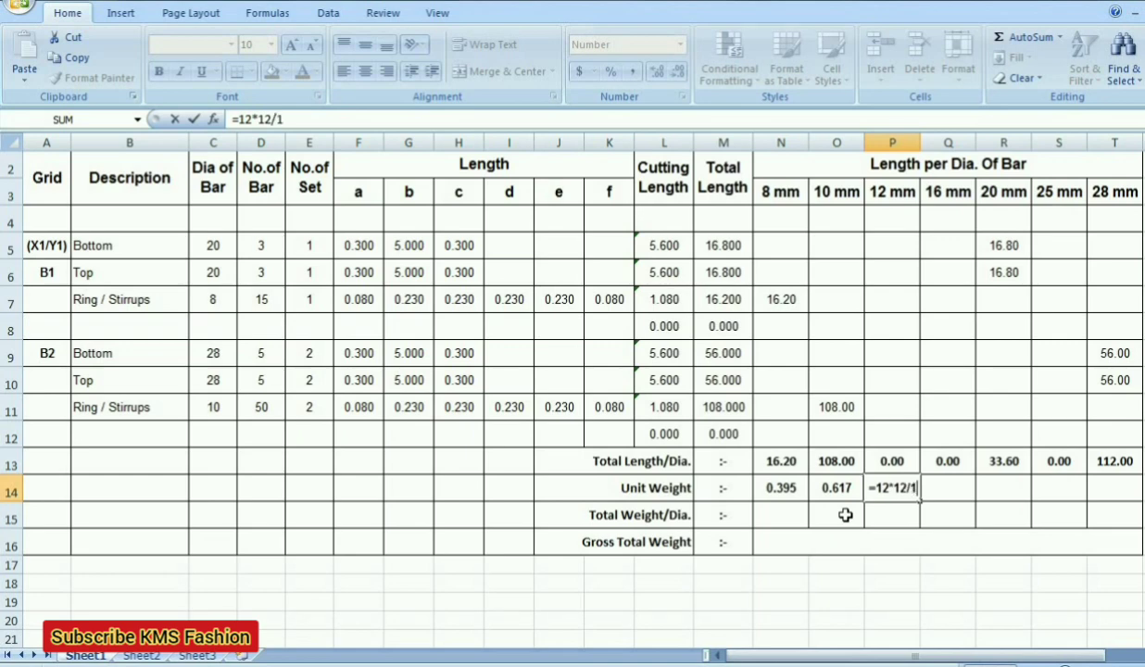
type("62")
key("Return")
- Enter the 16 mm bar's unit weight formula =16*16/162 in Q14
key("Right")
key("Up")
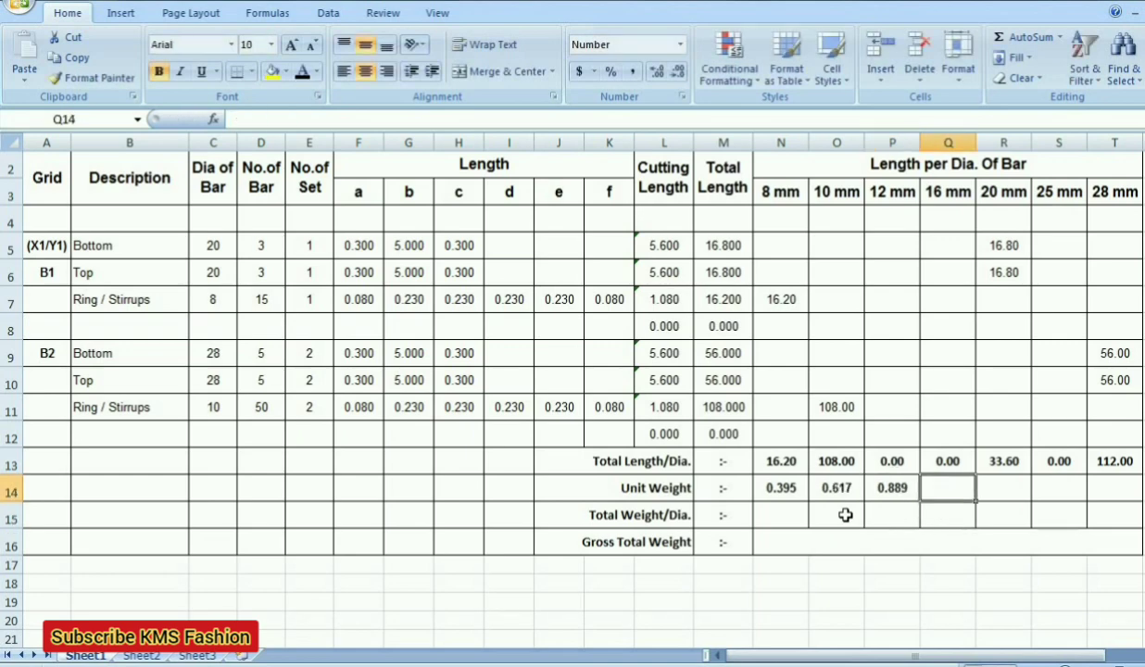
type("=16")
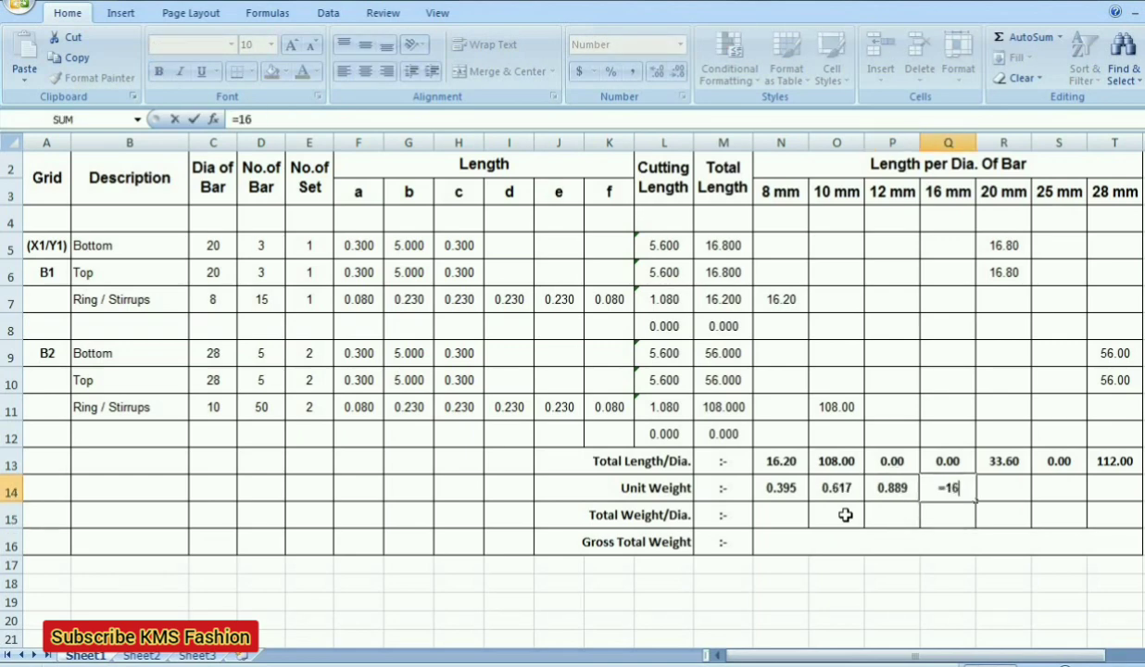
type("*16/162")
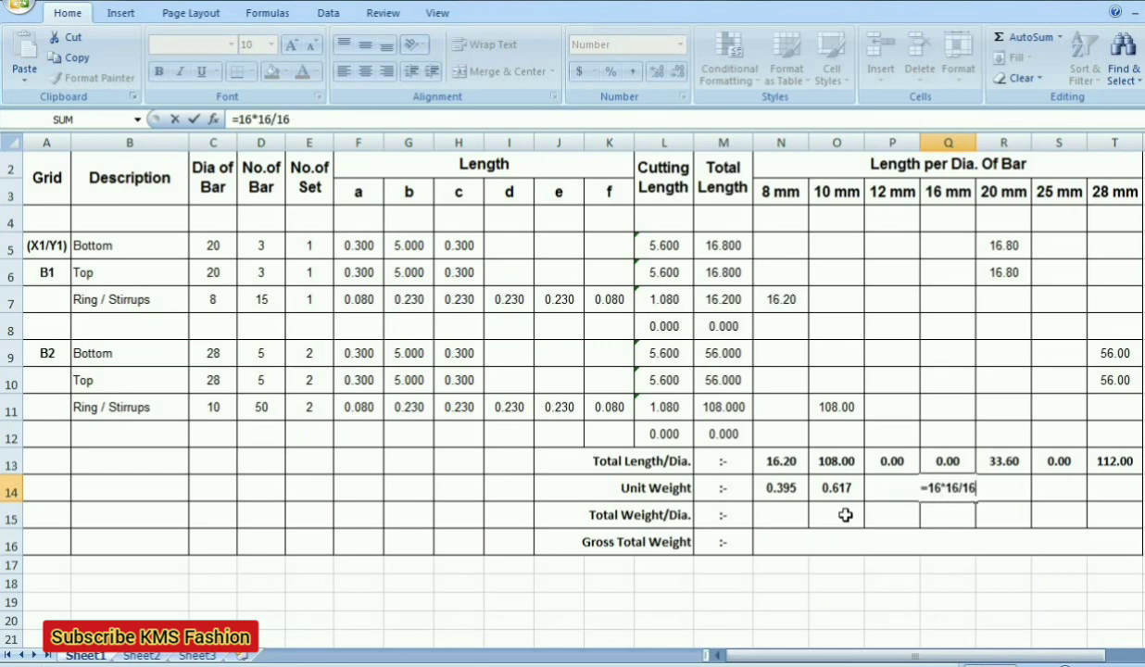
key("Return")
- Enter the 20 mm bar's unit weight formula =20*20/162 in R14
key("Right")
key("Up")
type("=20")
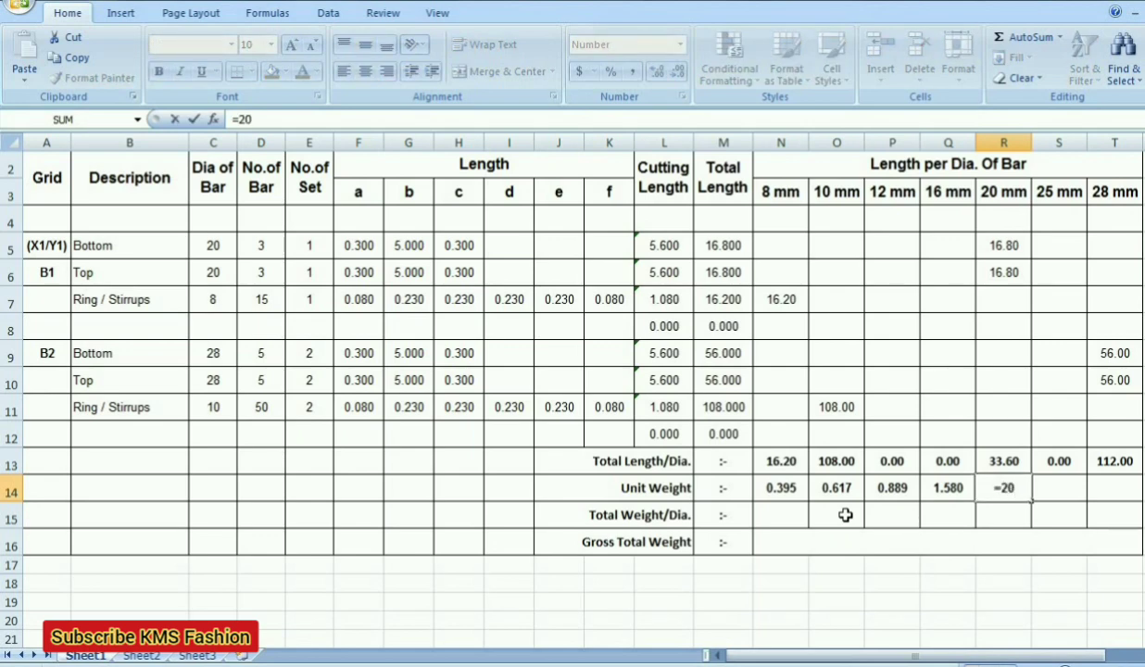
type("*20/162")
key("Return")
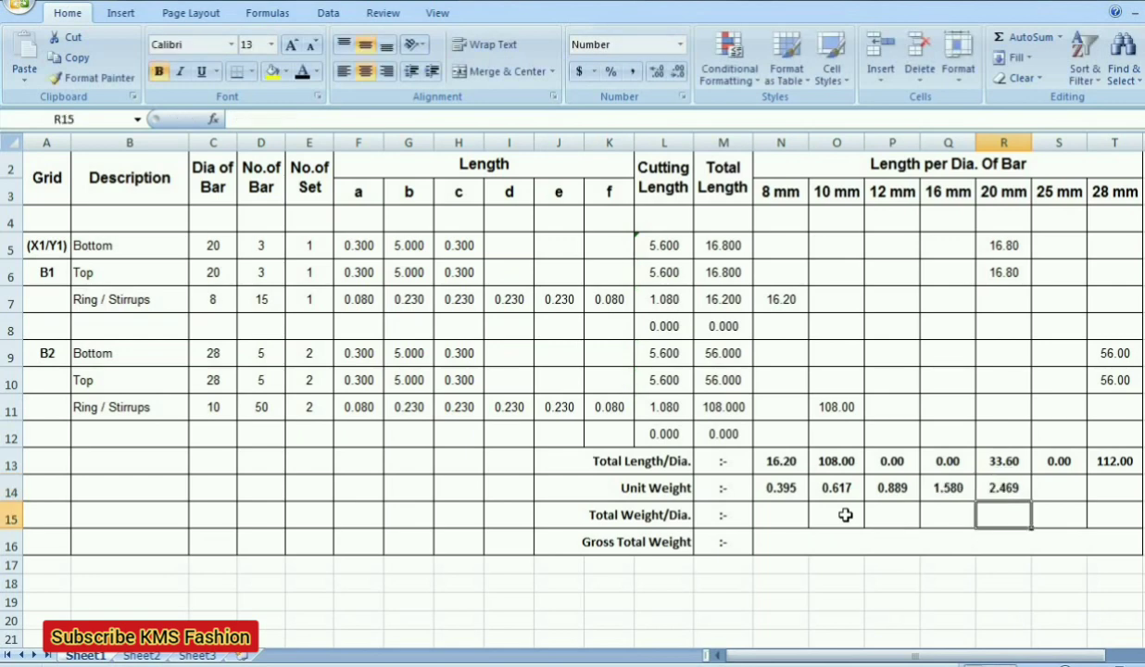
- Enter the 25 mm bar's unit weight formula =25*25/162 in S14
key("Right")
key("Up")
type("=")
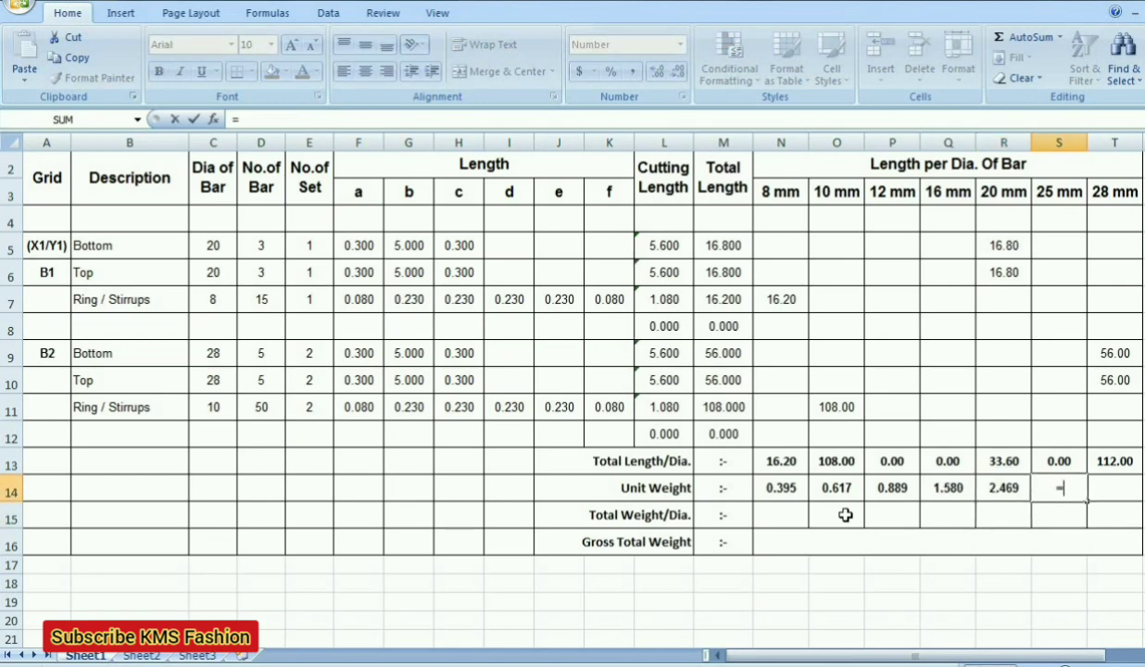
type("25*2")
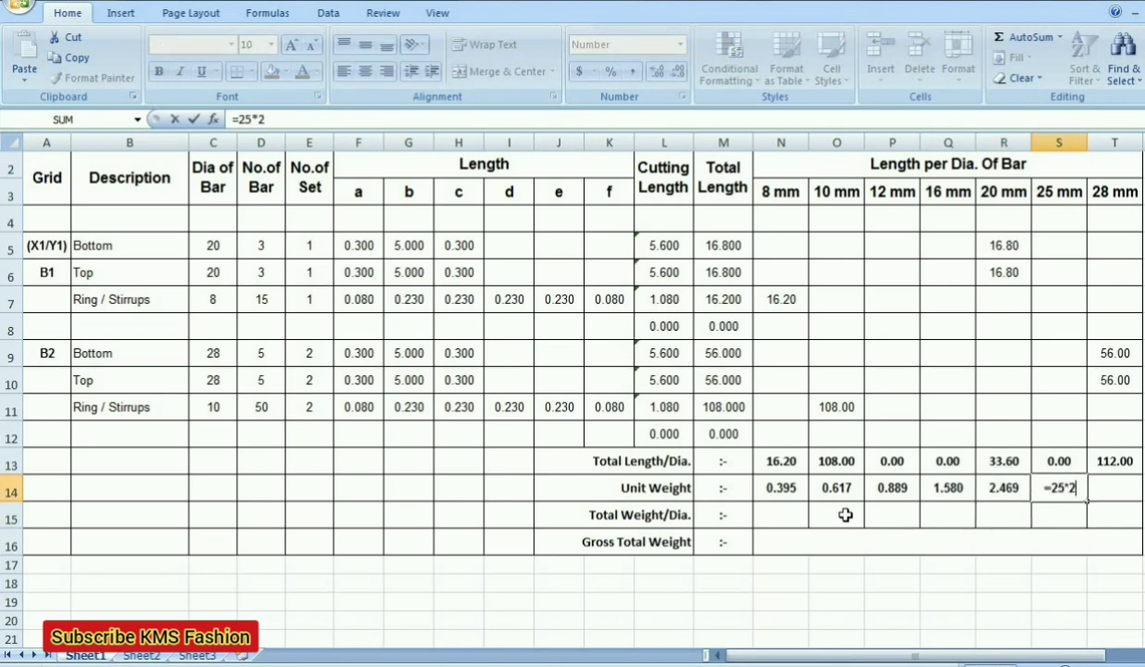
type("5/17")
key("BackSpace")
type("62")
key("Return")
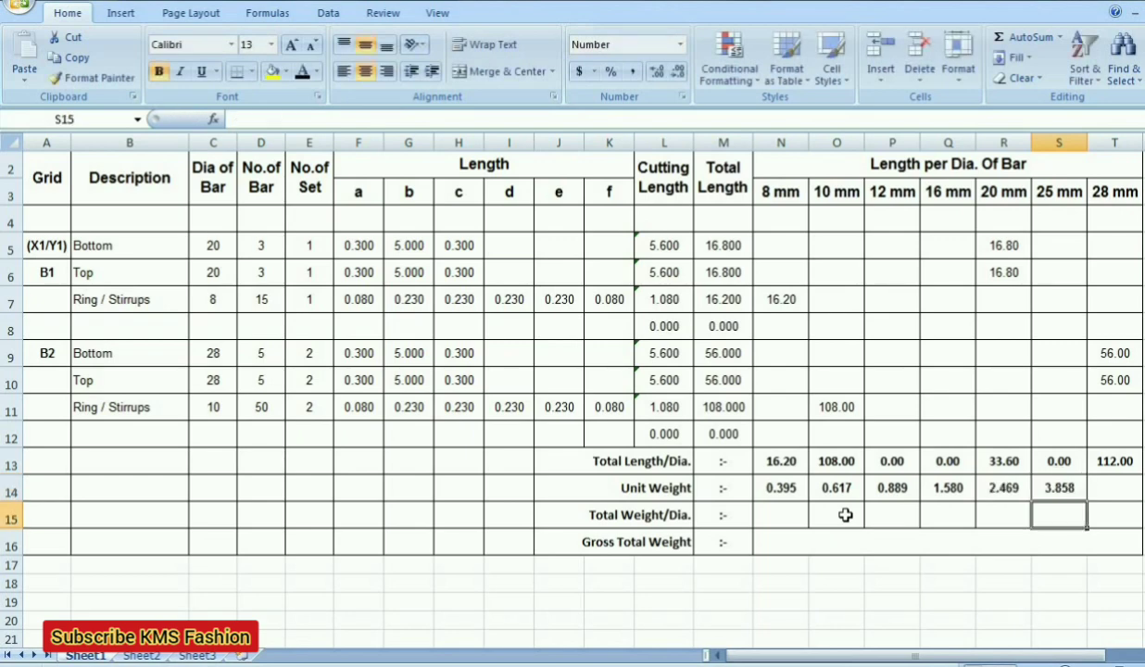
- Enter the 28 mm bar's unit weight formula =28*28/162 in T14
key("Up")
key("Right")
type("=2")
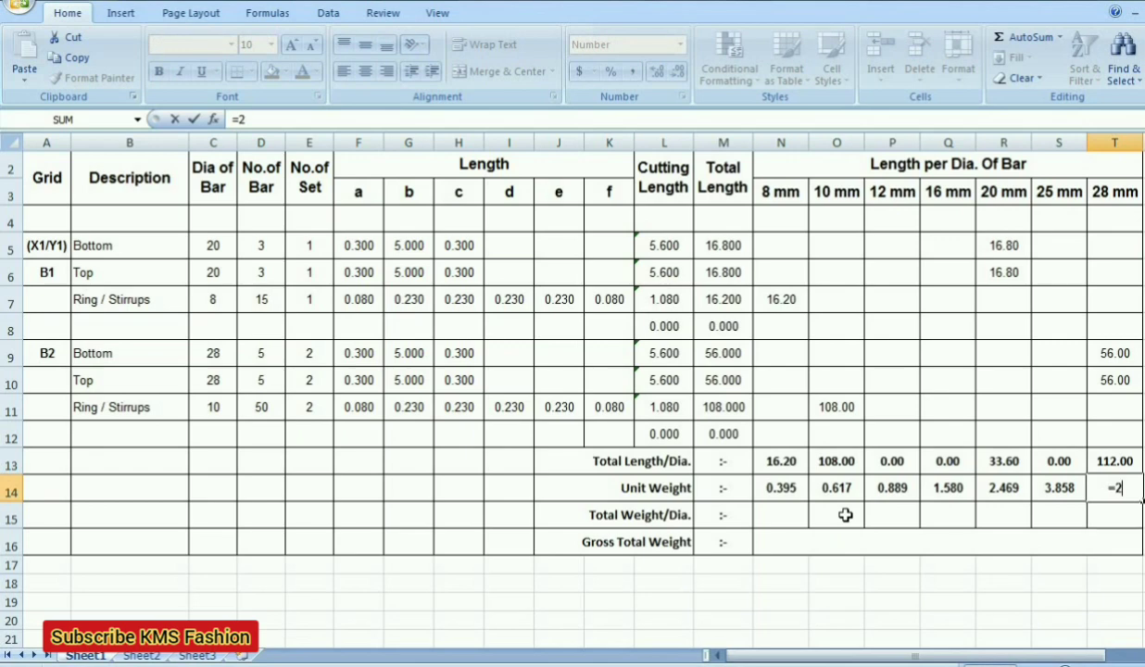
type("8*28/162")
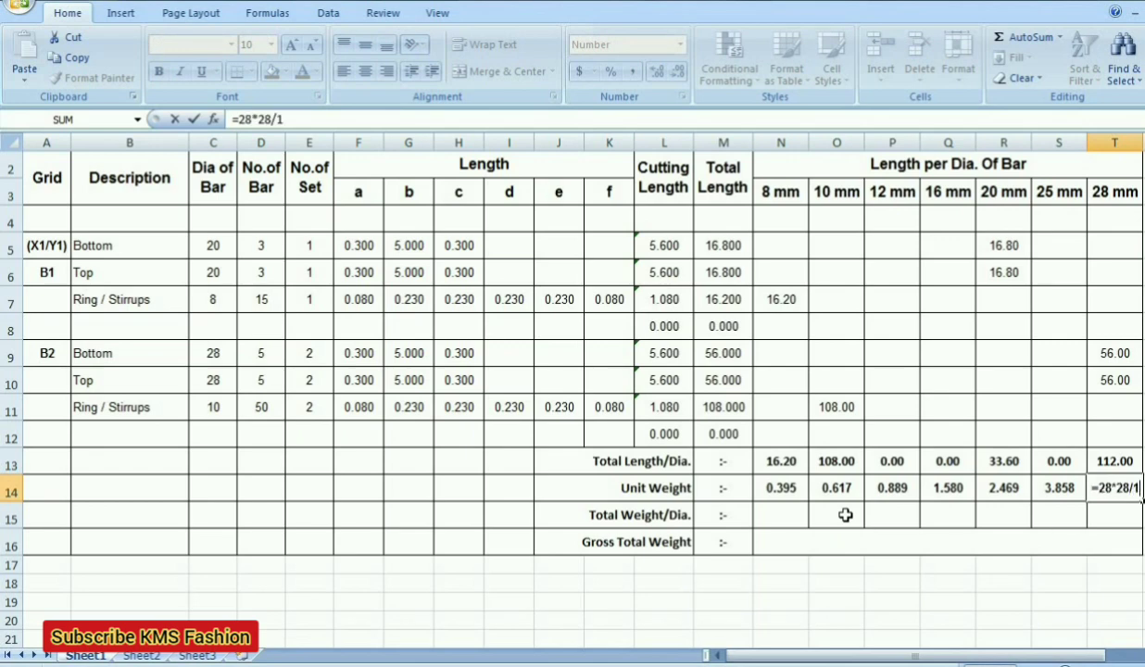
key("Return")
- Review the unit weight formulas in row 14 across the bar diameters, from 8 mm to 25 mm
key("Left")
key("Left")
key("Left")
key("Left")
key("Left")
key("Left")
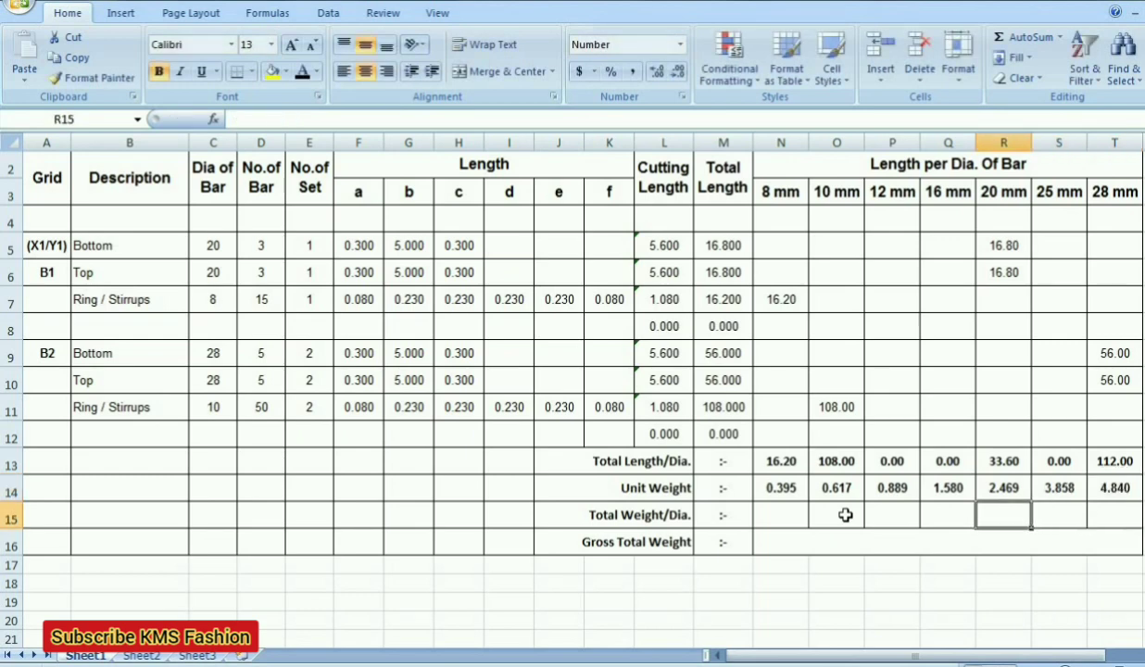
left_click(799, 488)
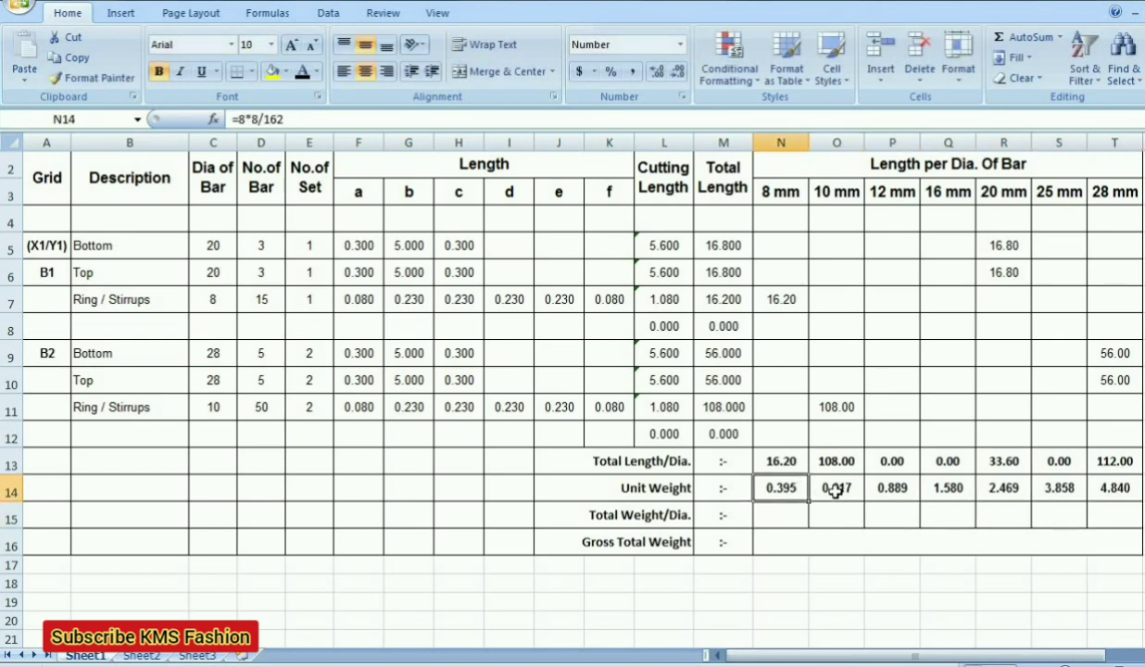
left_click(834, 487)
left_click(880, 487)
left_click(951, 488)
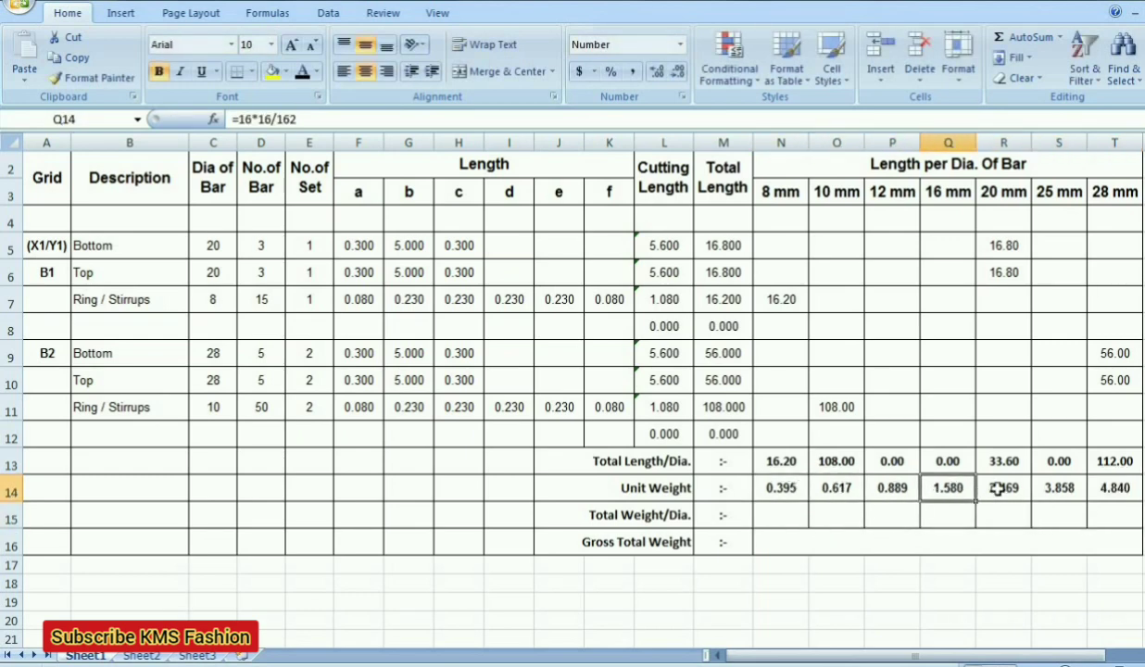
left_click(997, 488)
left_click(1069, 489)
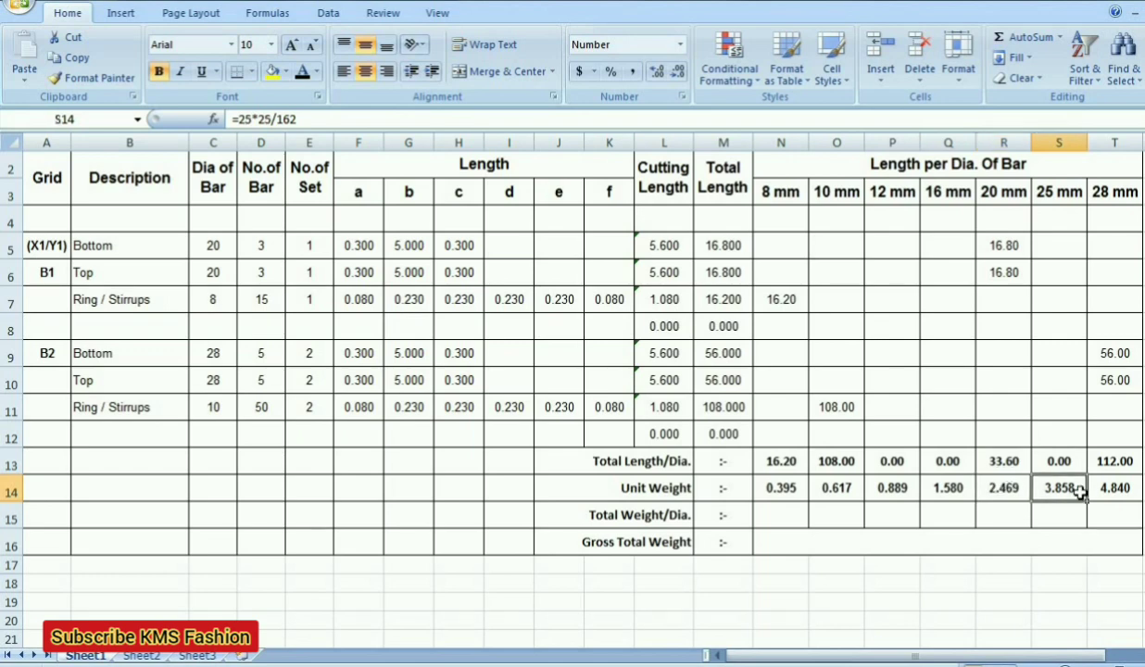
- Enter the 8 mm bar's total weight formula =N13*N14 in N15, multiplying total length by unit weight
left_click(779, 512)
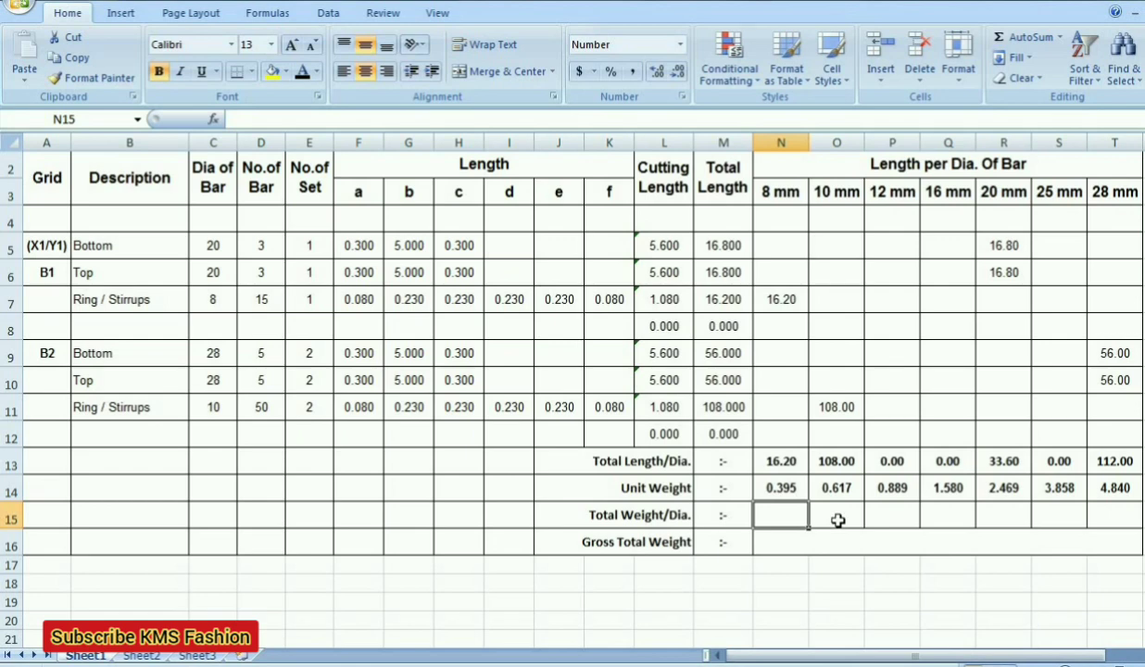
type("=")
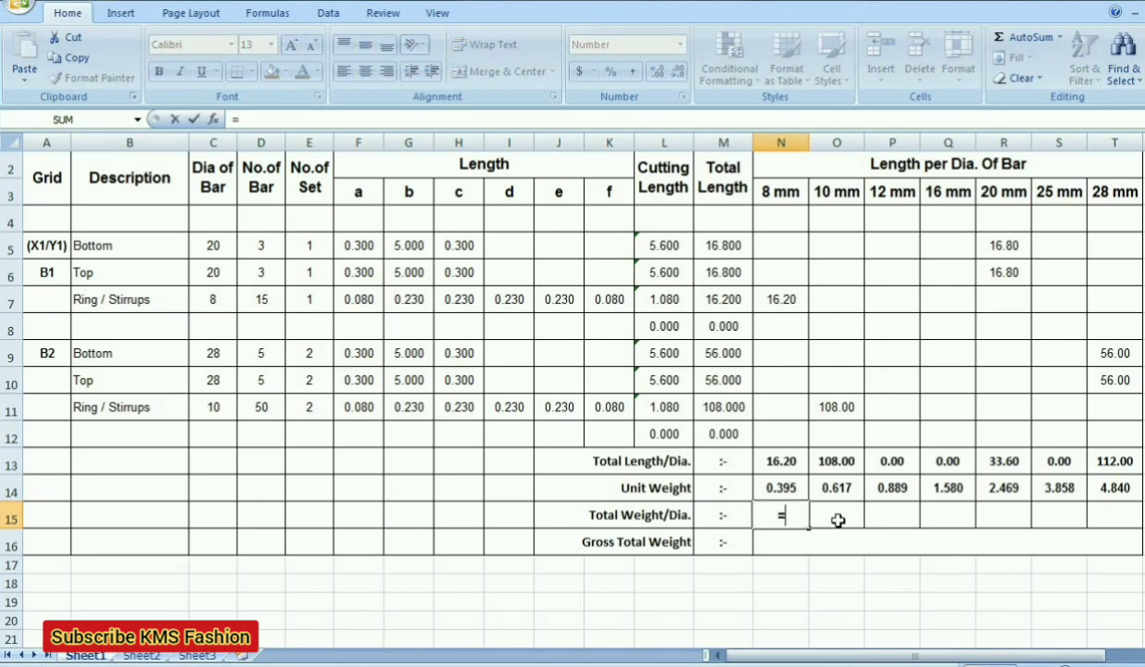
left_click(787, 460)
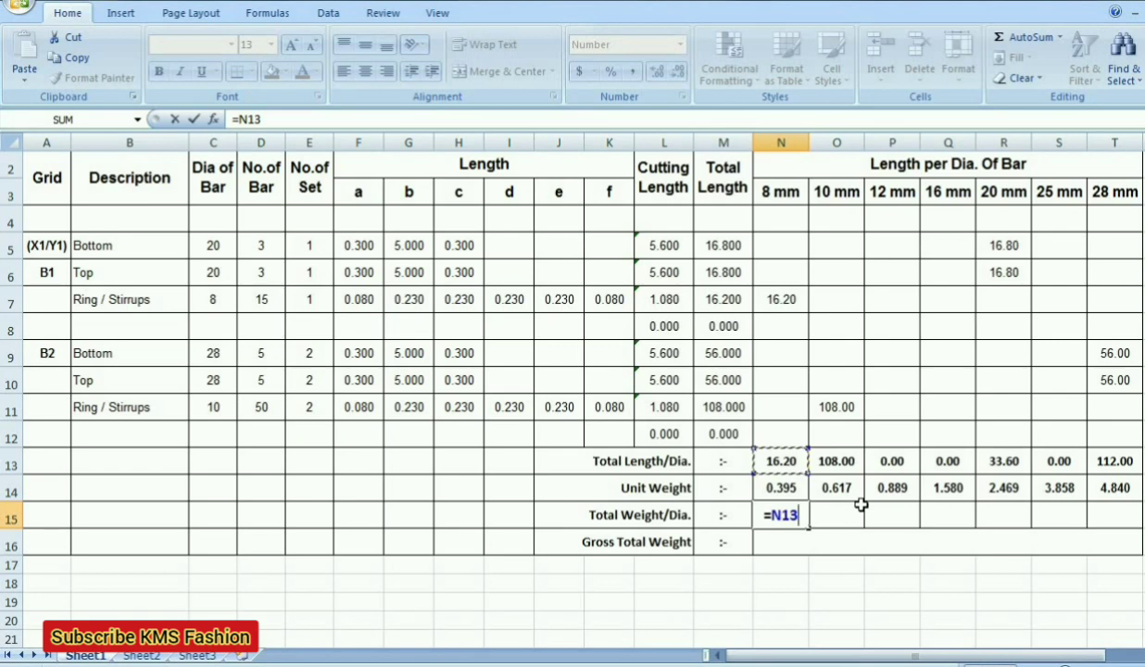
type("*")
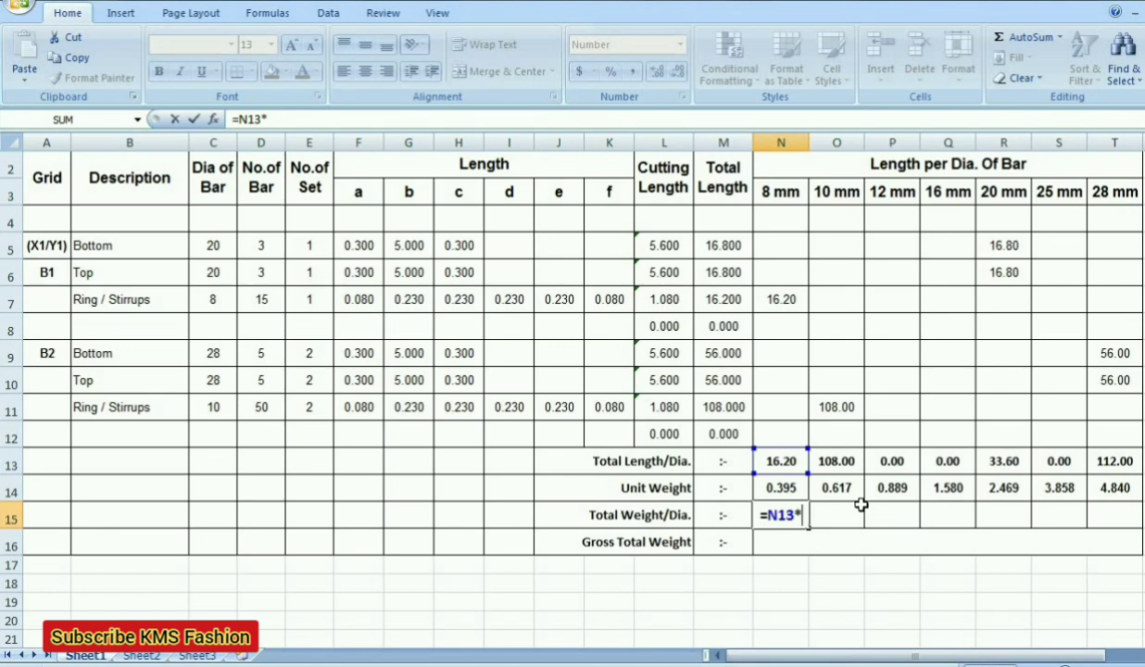
left_click(795, 488)
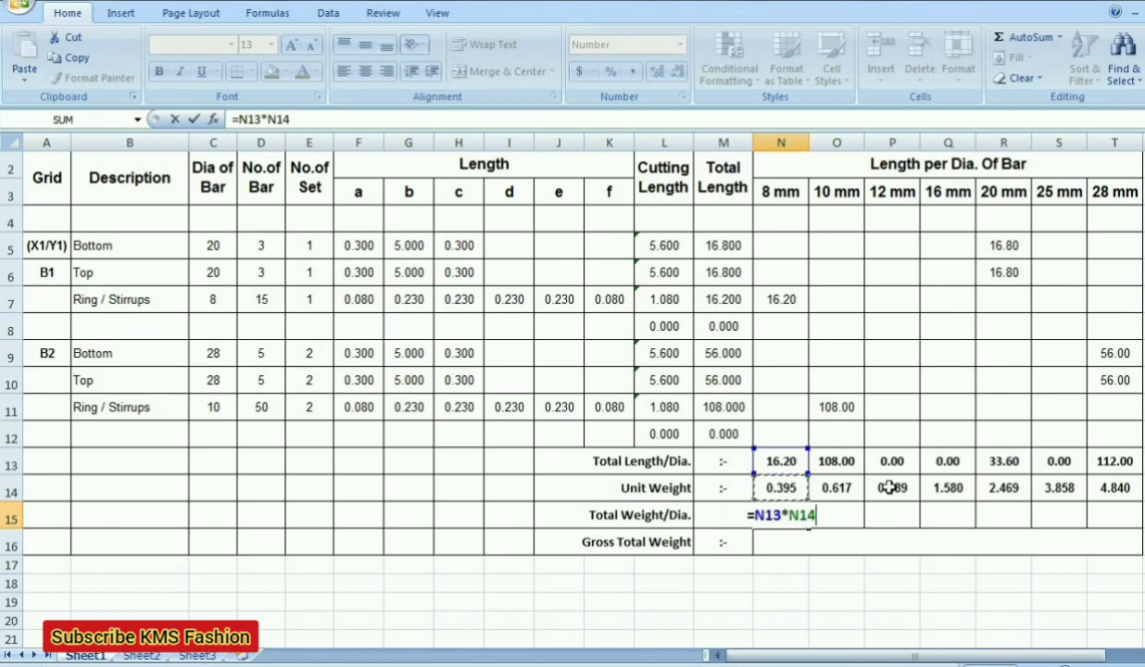
key("Return")
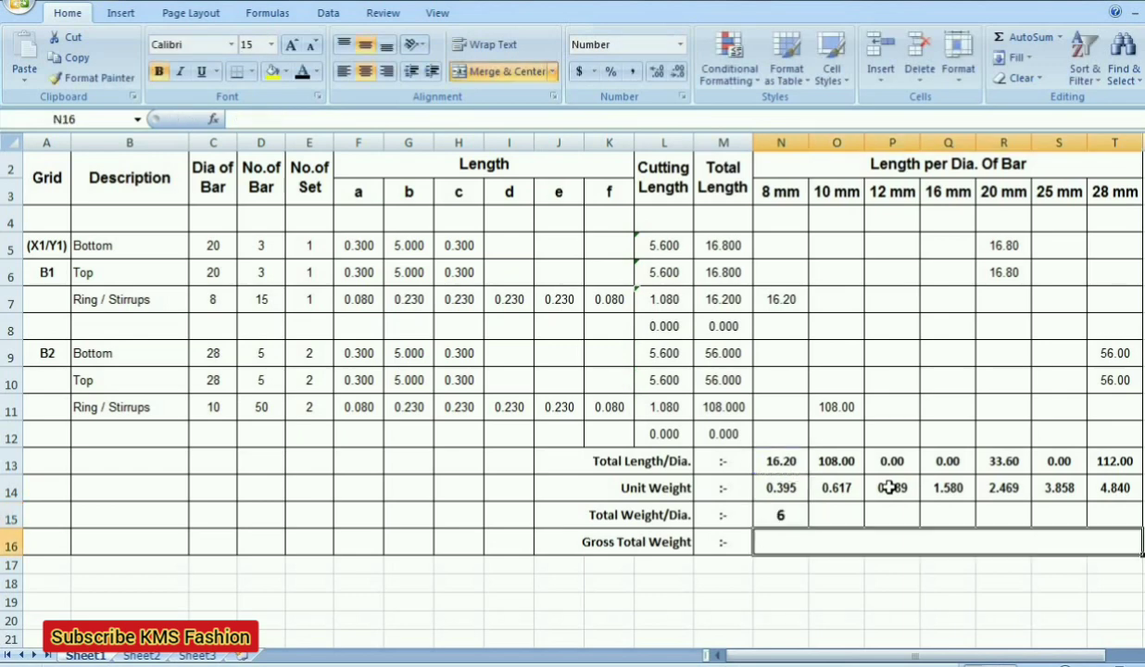
- Format N15 to two decimal places and fill its total weight formula across to T15
left_click(798, 512)
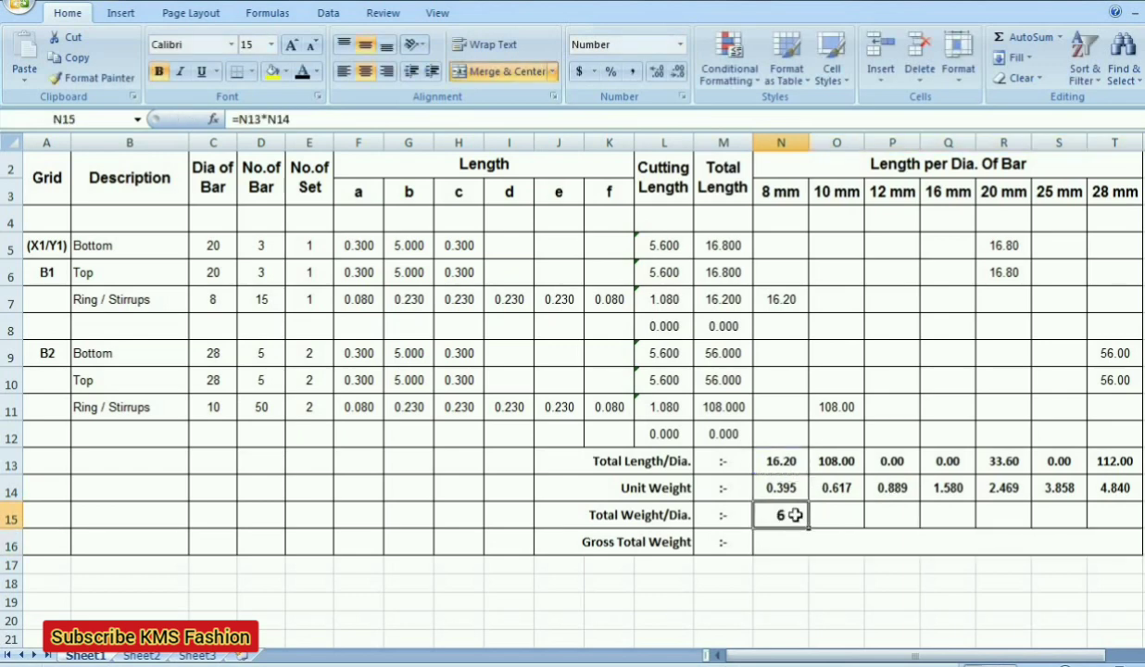
left_click(653, 74)
left_click(654, 74)
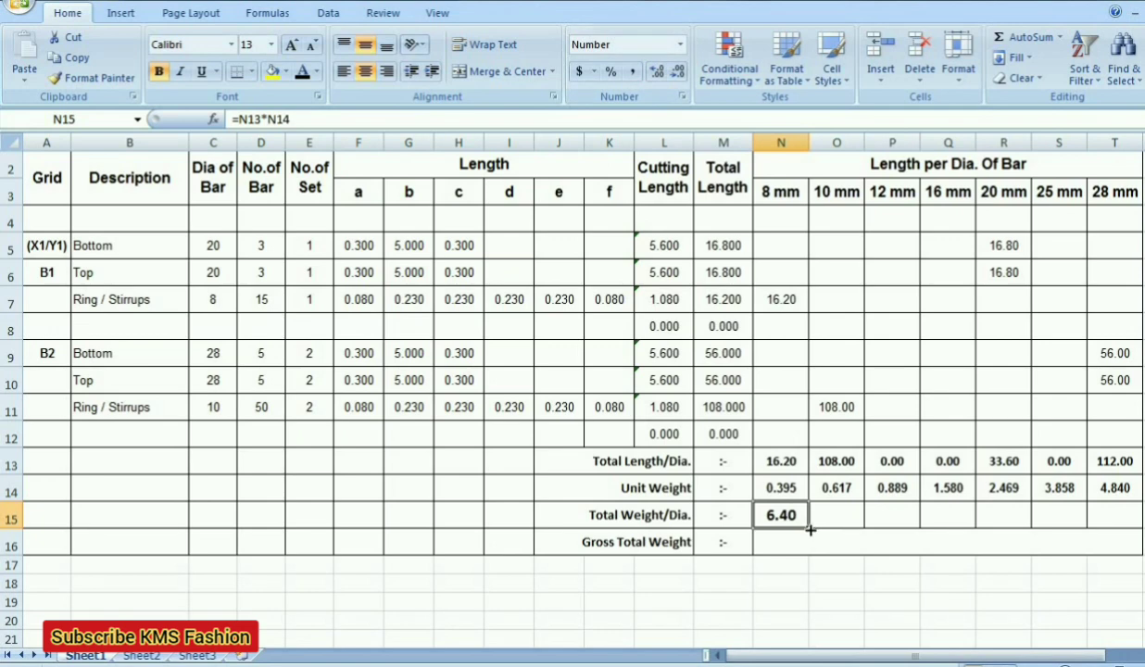
left_click_drag(811, 530, 1135, 538)
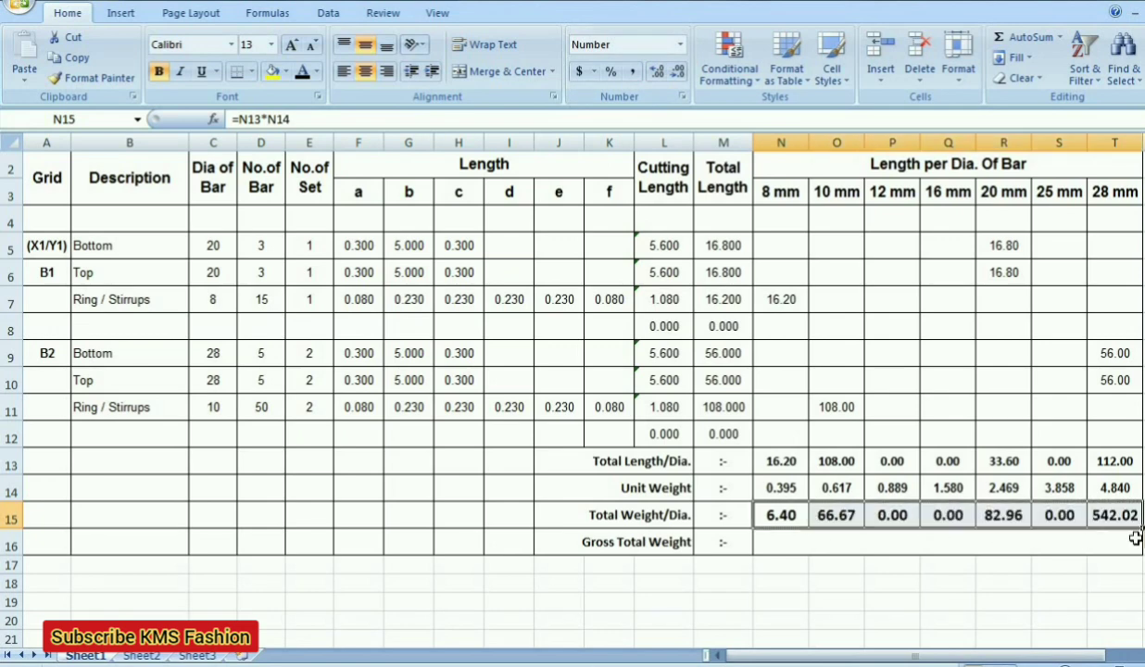
- Enter the gross total weight formula =SUM(N15:T15) in the merged cell N16
left_click(939, 544)
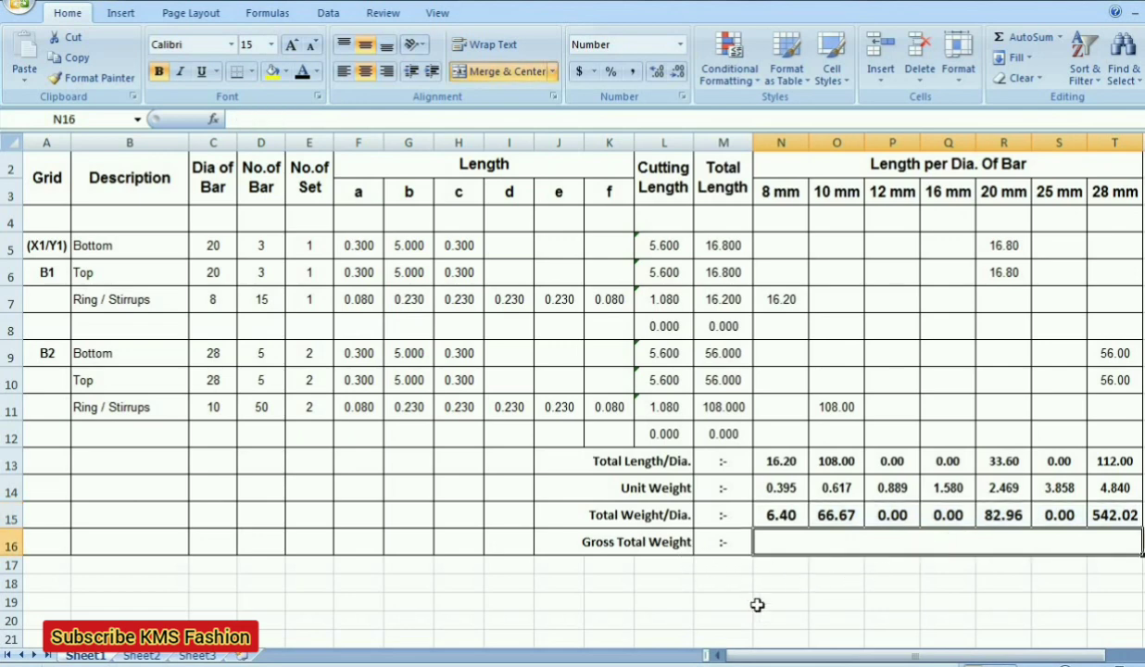
left_click(768, 519)
left_click(864, 544)
type("=")
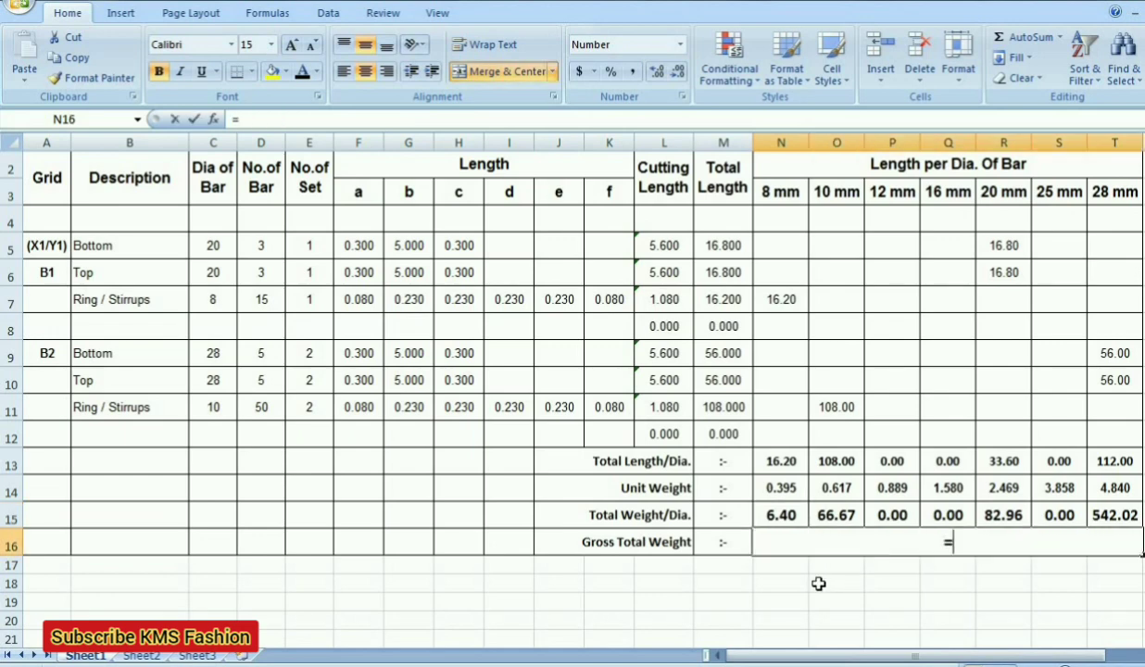
type("sum")
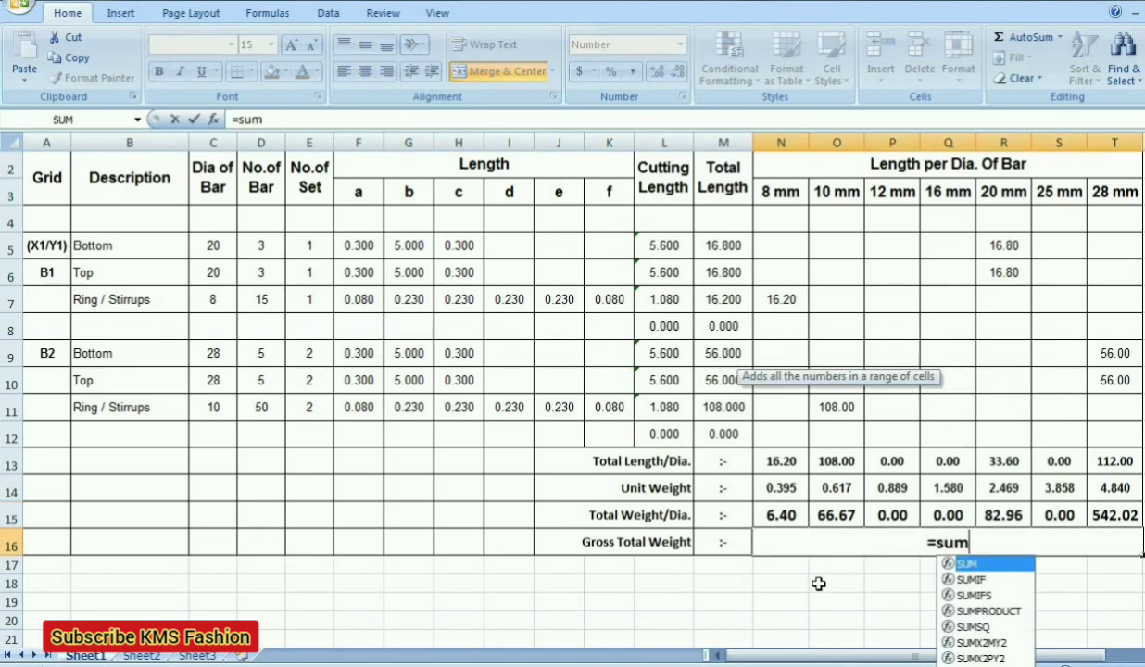
double_click(968, 564)
left_click(786, 516)
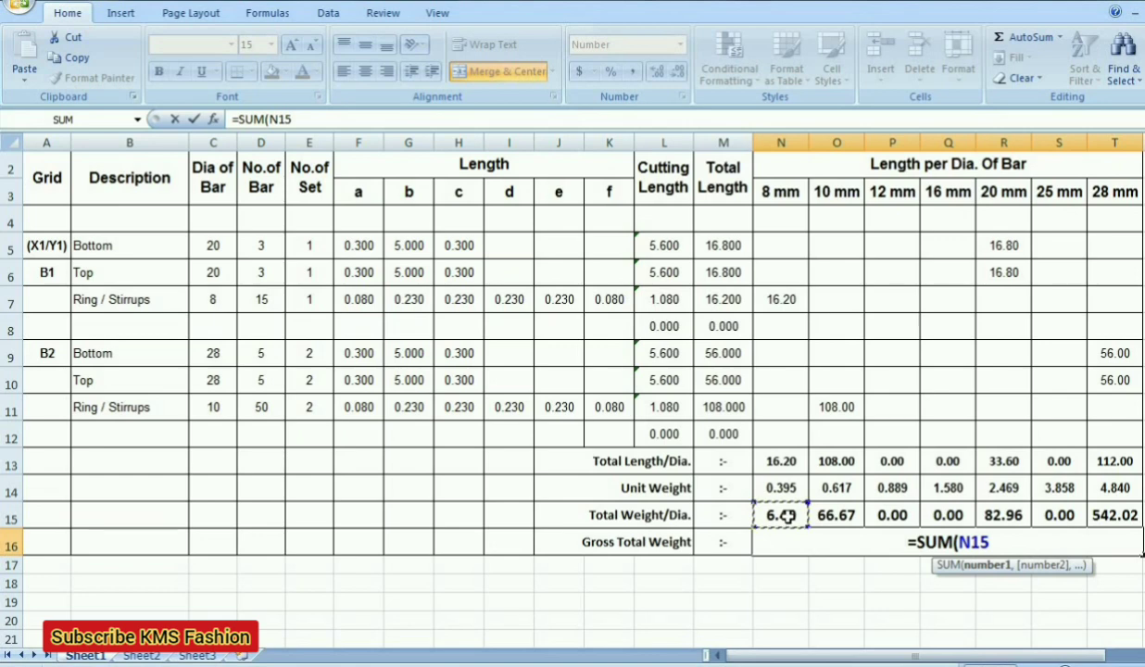
key("shift+Right")
key("shift+Right")
key("shift+Right")
key("shift+Right")
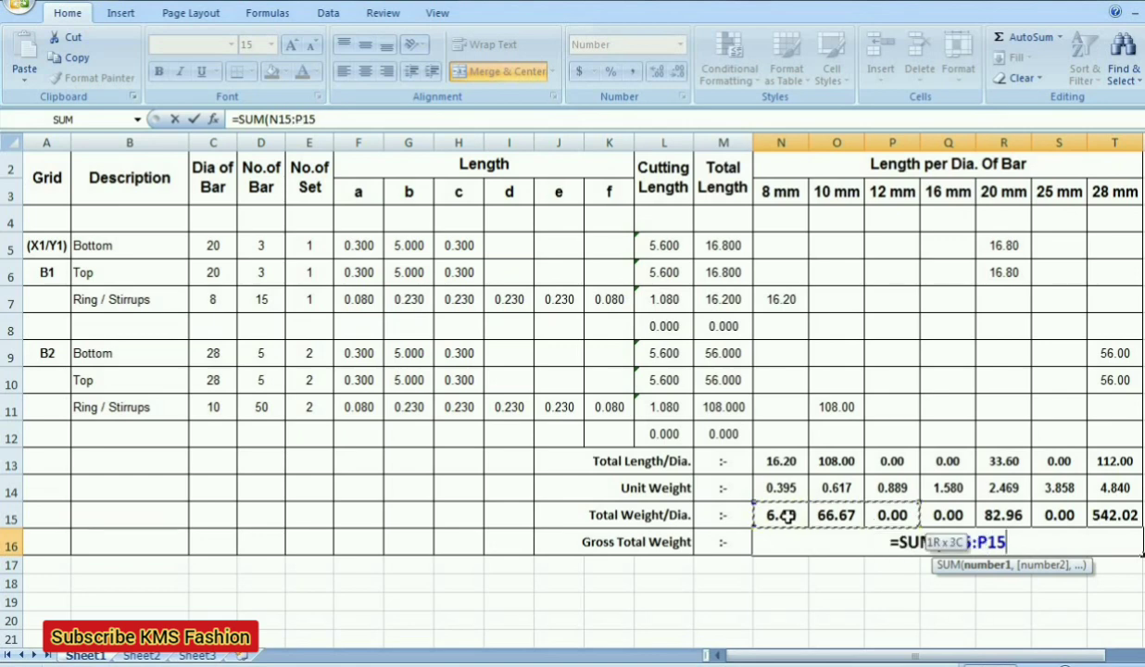
key("shift+Right")
key("shift+Right")
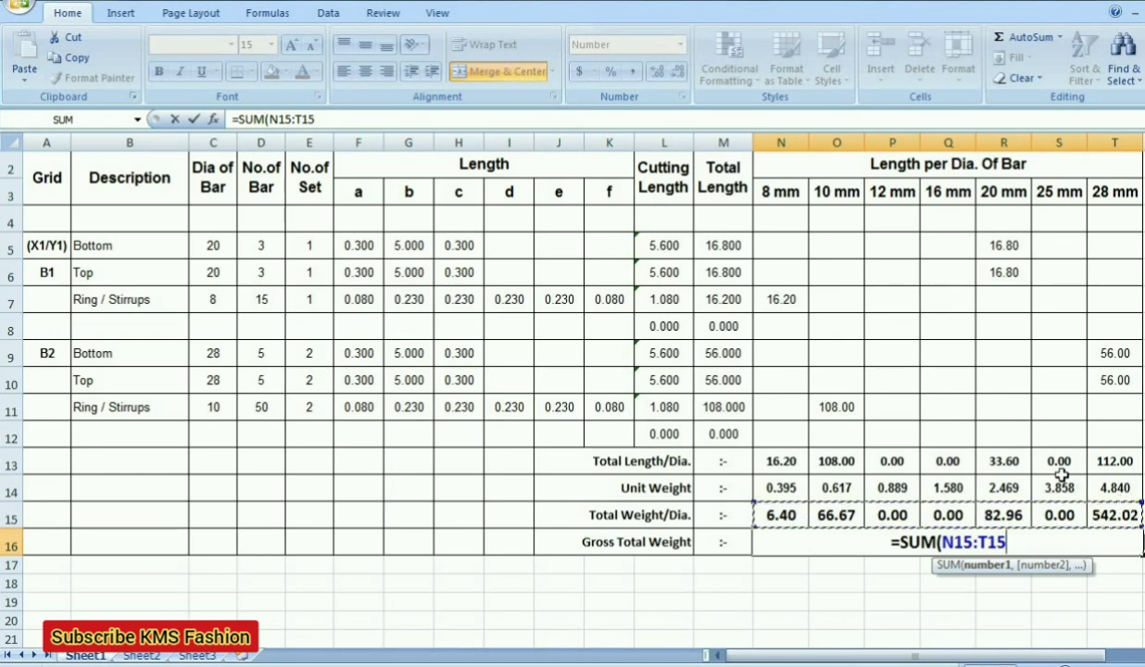
type(")")
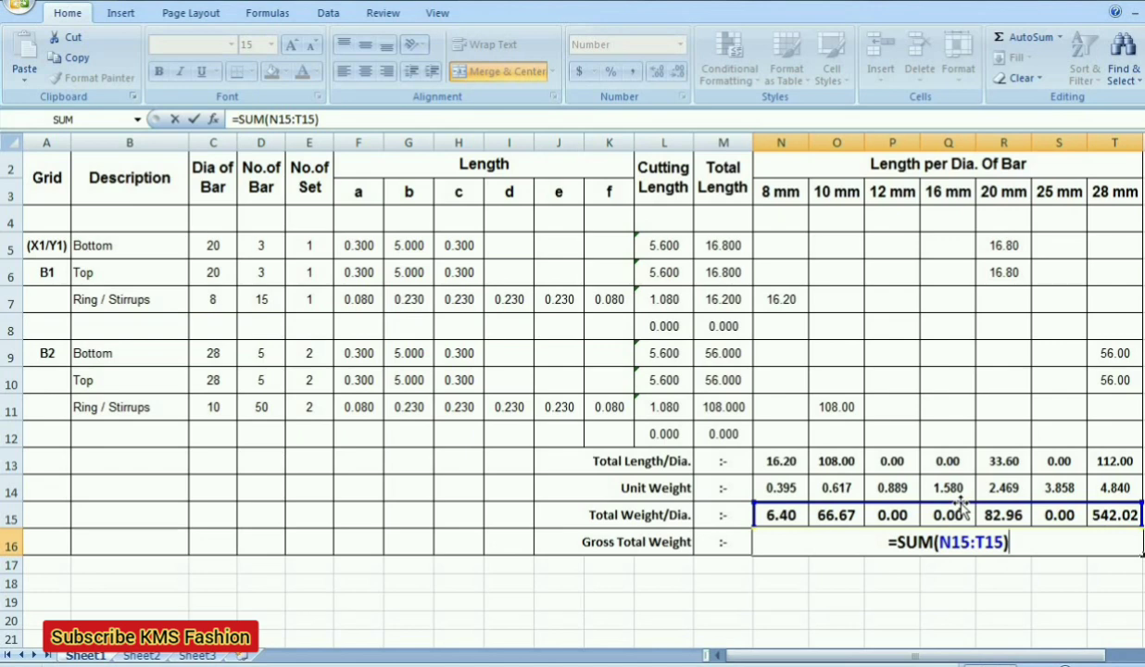
key("Return")
- Format the gross total weight in N16 to two decimal places
left_click(958, 543)
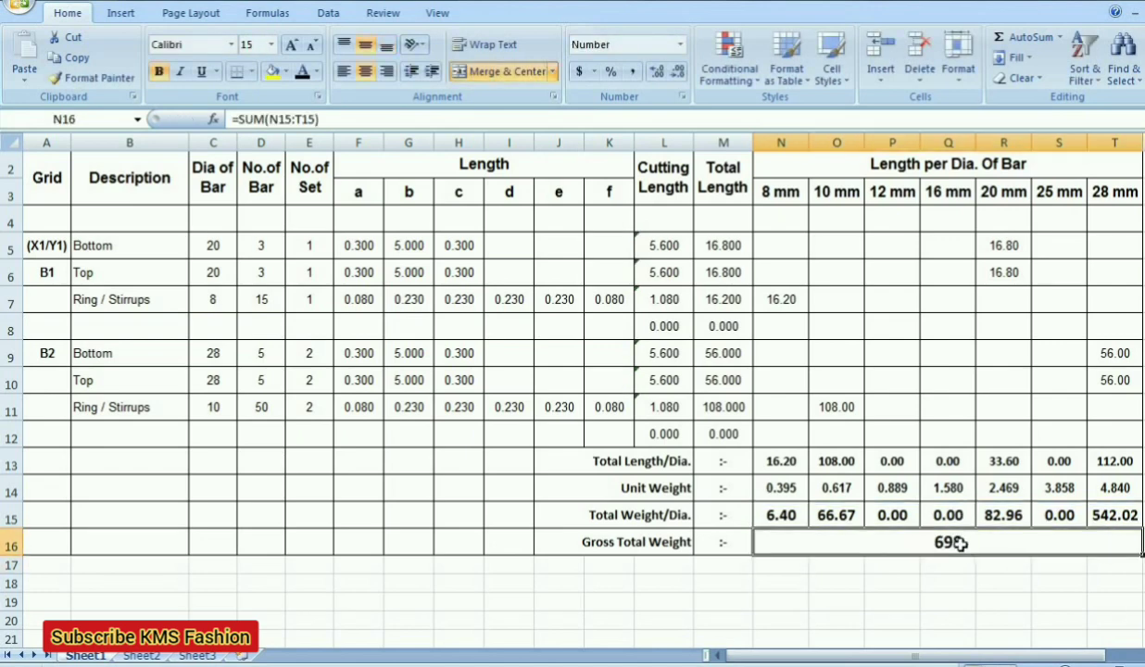
left_click(654, 74)
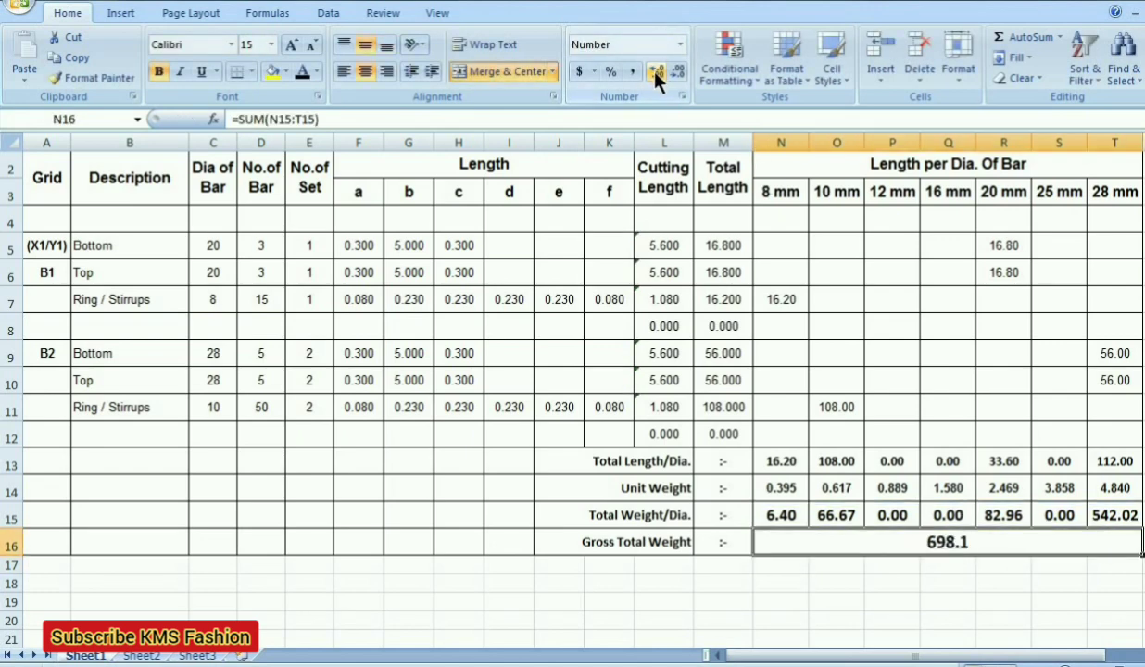
left_click(654, 74)
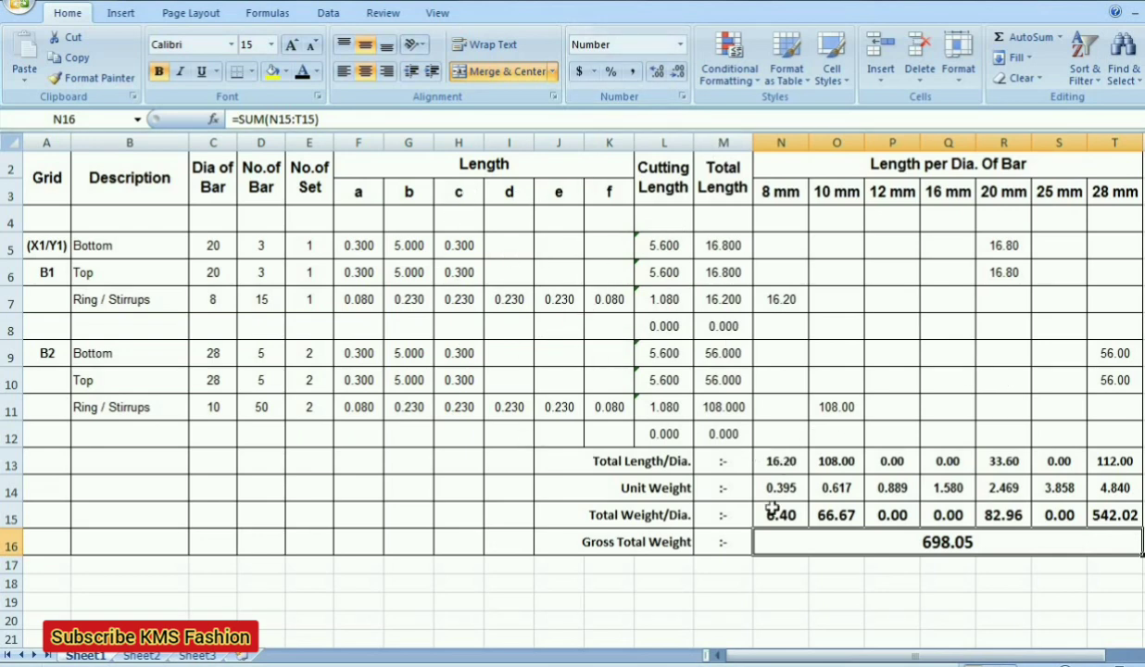
left_click(742, 613)
left_click(774, 602)
left_click(705, 607)
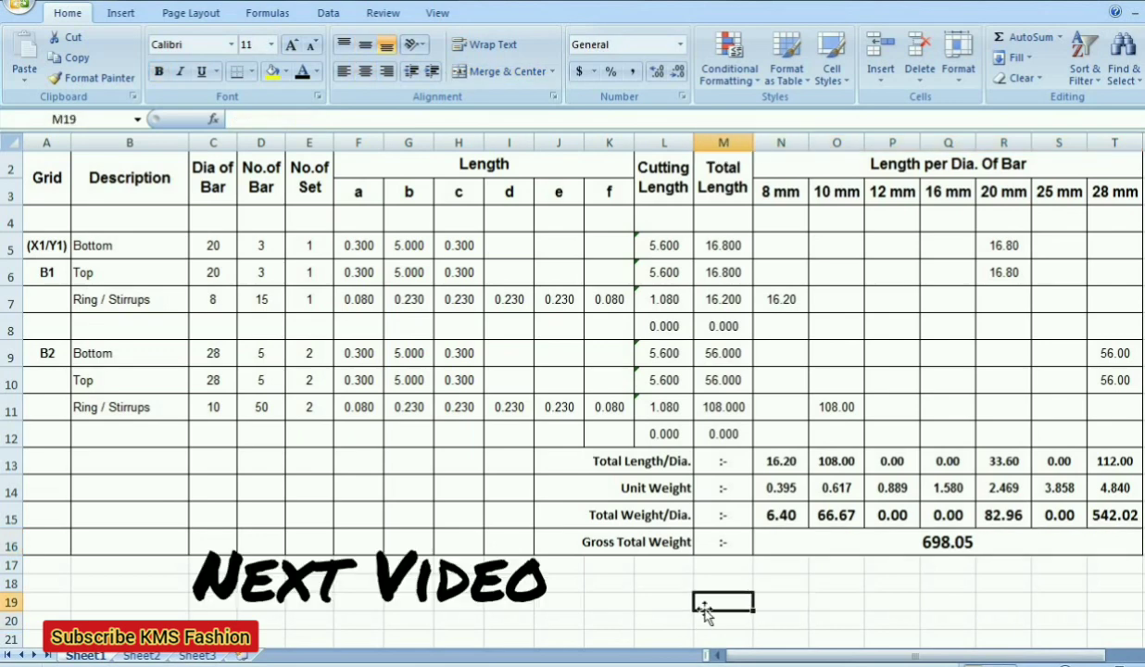
left_click(665, 602)
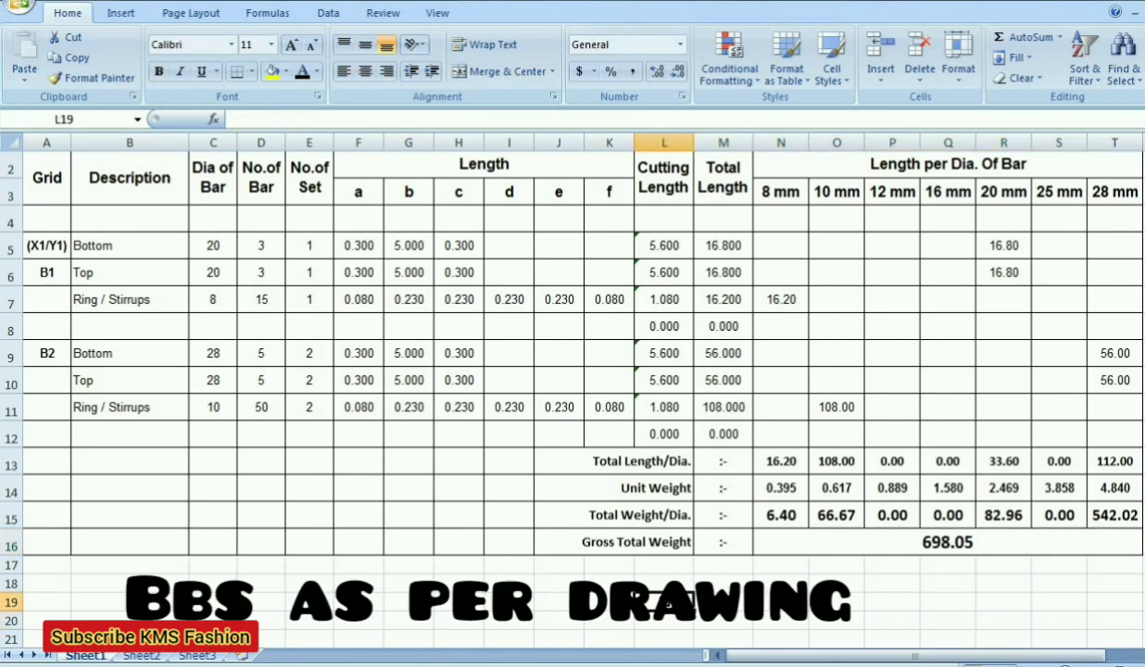